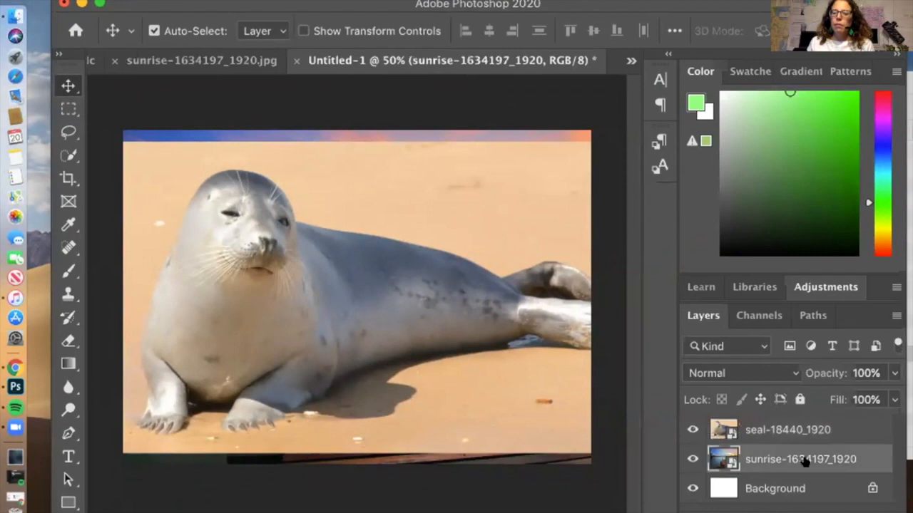
Move the seal image slightly left over the sunrise photo and make seal-18440_1920 the active layer.
{"action": "left_click_drag", "start_coordinate": [296, 310], "coordinate": [265, 255]}
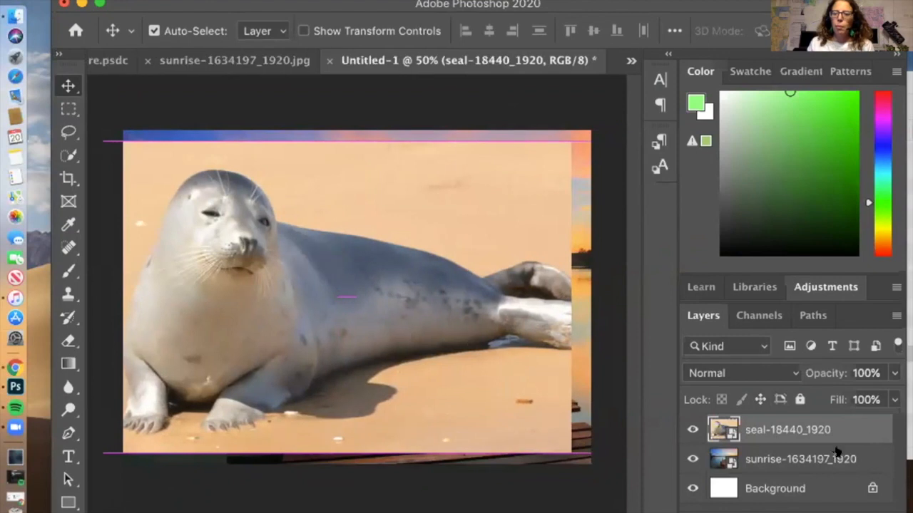
{"action": "left_click", "coordinate": [769, 459]}
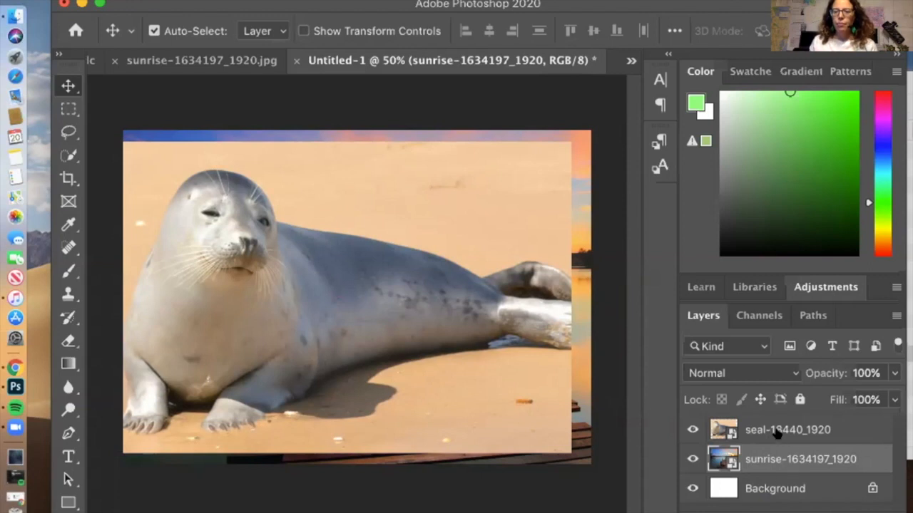
{"action": "left_click", "coordinate": [775, 426]}
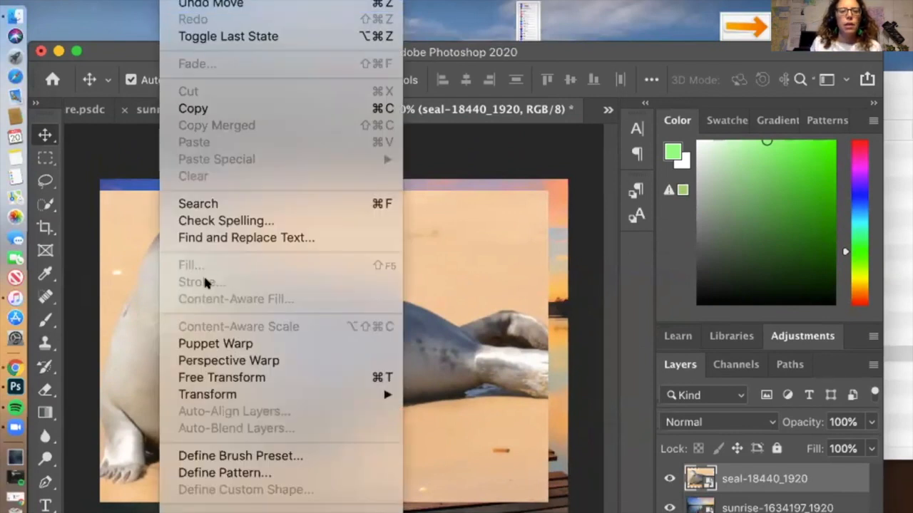
Scale the seal layer down proportionally to about 25.21% and apply the transform.
{"action": "mouse_move", "coordinate": [207, 391]}
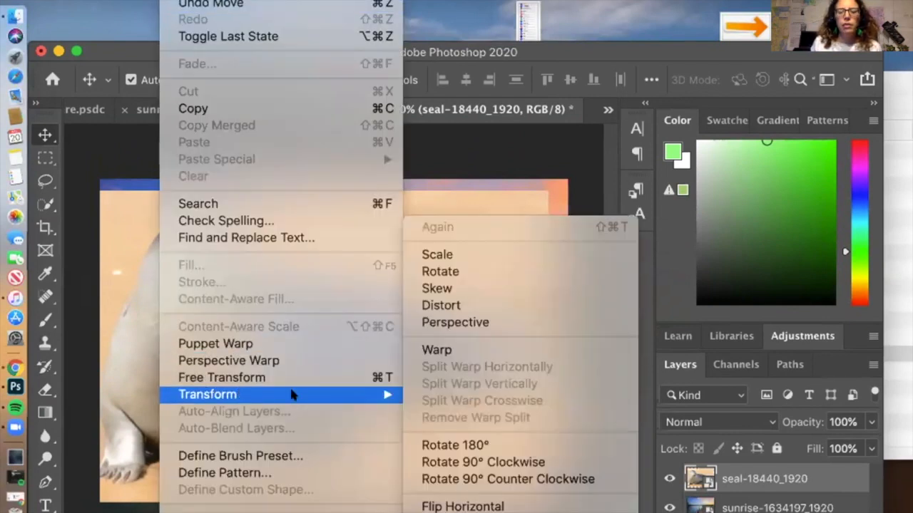
{"action": "left_click", "coordinate": [461, 255]}
{"action": "left_click_drag", "start_coordinate": [77, 184], "coordinate": [97, 203]}
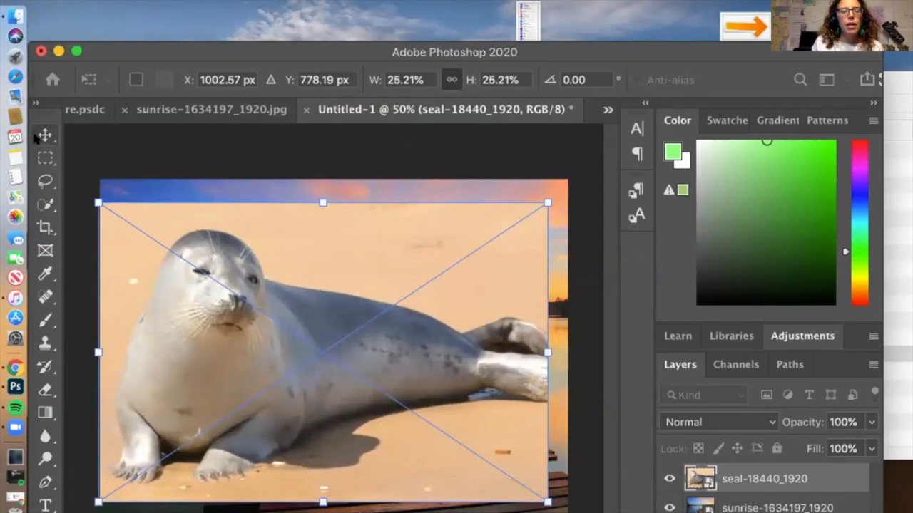
{"action": "left_click", "coordinate": [35, 136]}
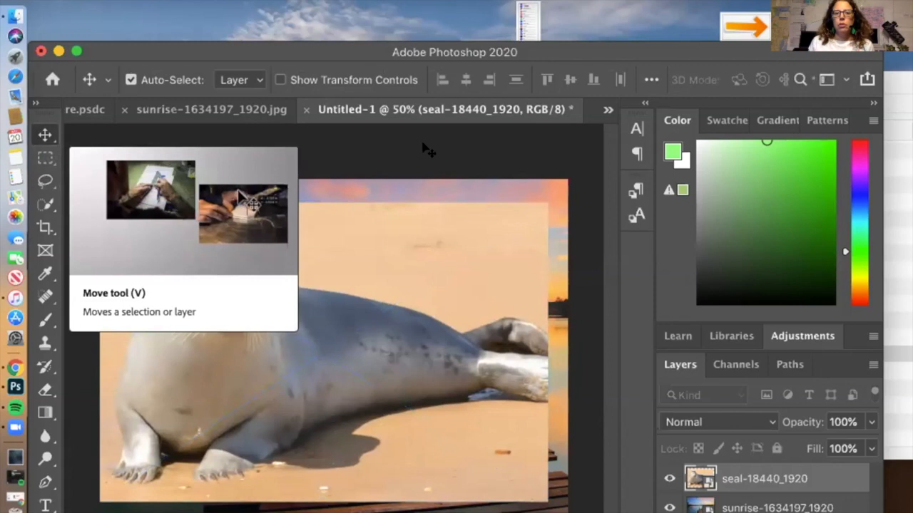
Close the sunrise-1634197_1920.jpg document and return to the Untitled-1 composition.
{"action": "left_click", "coordinate": [87, 110]}
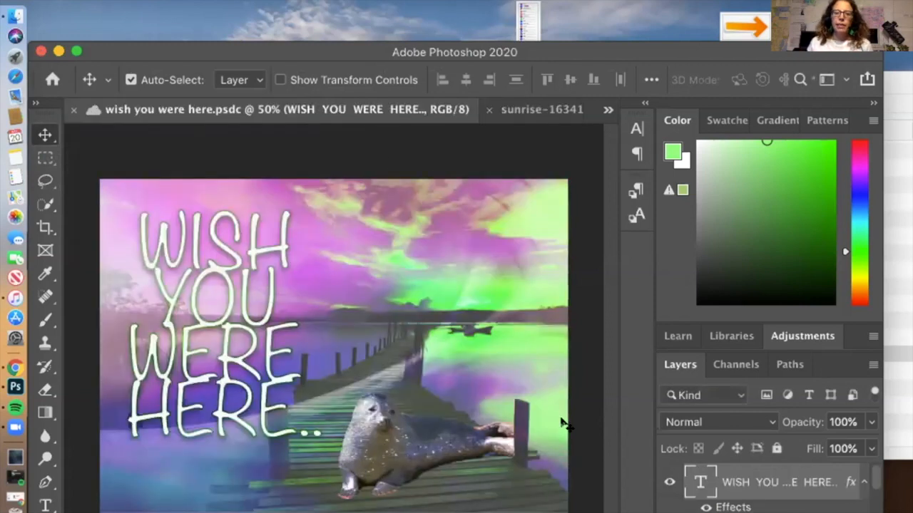
{"action": "left_click", "coordinate": [532, 109]}
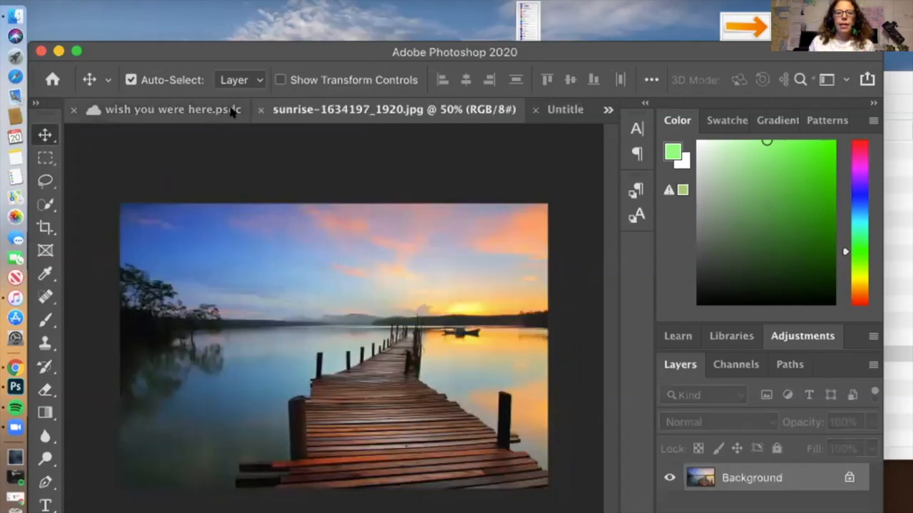
{"action": "left_click", "coordinate": [254, 110]}
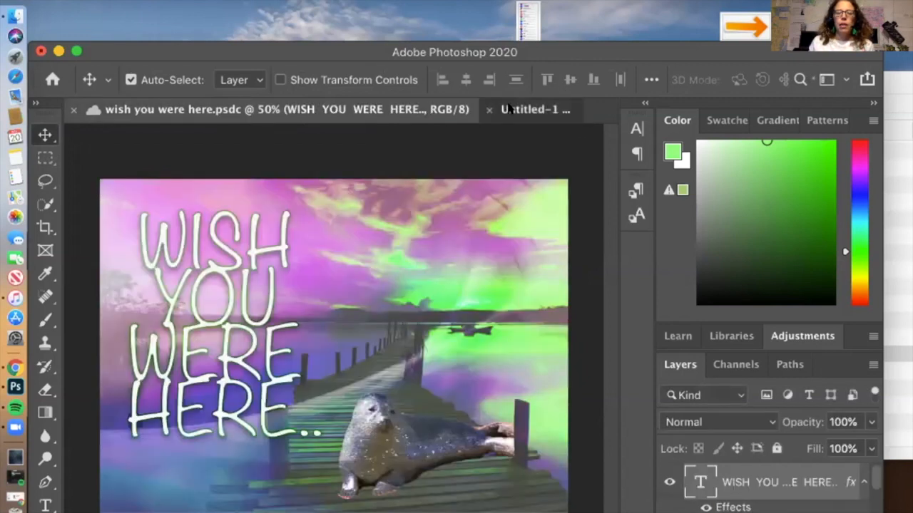
{"action": "left_click", "coordinate": [507, 109]}
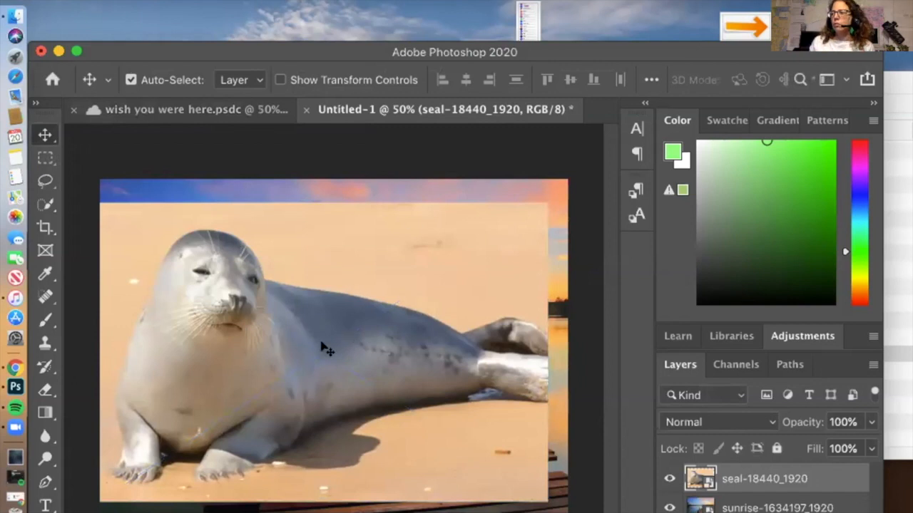
{"action": "key", "text": "super+Tab"}
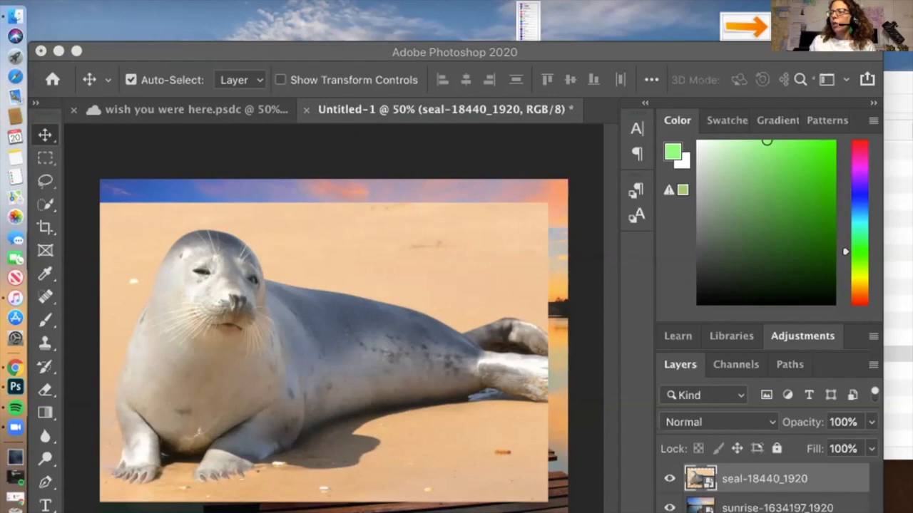
{"action": "left_click", "coordinate": [687, 45]}
{"action": "left_click_drag", "start_coordinate": [691, 43], "coordinate": [719, 64]}
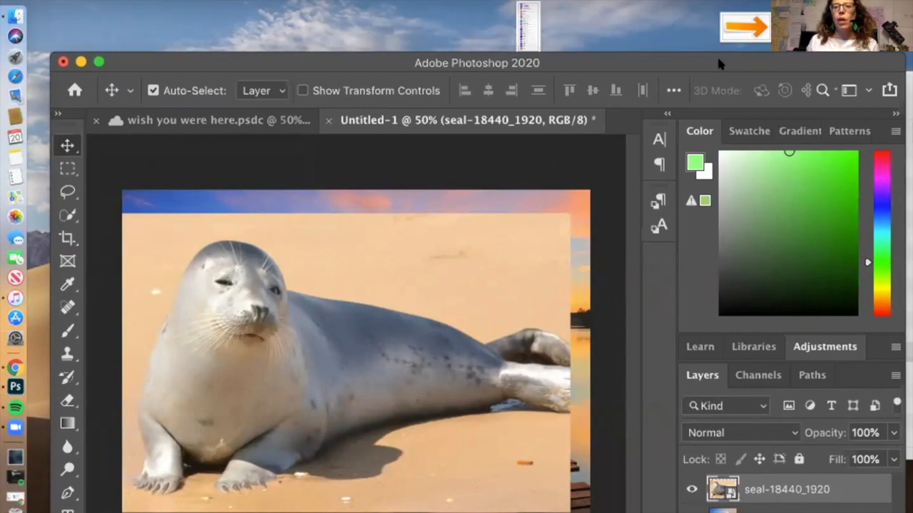
{"action": "mouse_move", "coordinate": [718, 61]}
{"action": "left_mouse_down"}
{"action": "mouse_move", "coordinate": [742, 4]}
{"action": "mouse_move", "coordinate": [719, 50]}
{"action": "left_mouse_up"}
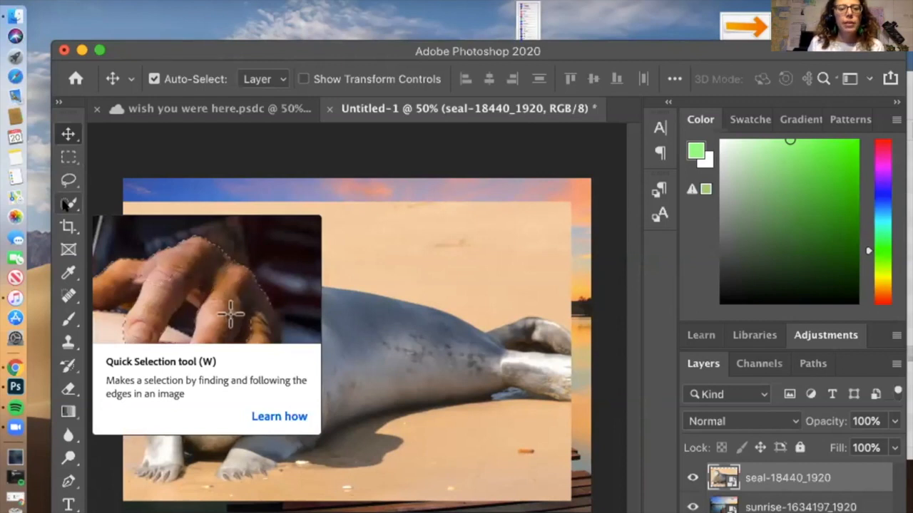
Activate the Quick Selection tool and open the Select and Mask workspace for the seal layer.
{"action": "left_click", "coordinate": [66, 204]}
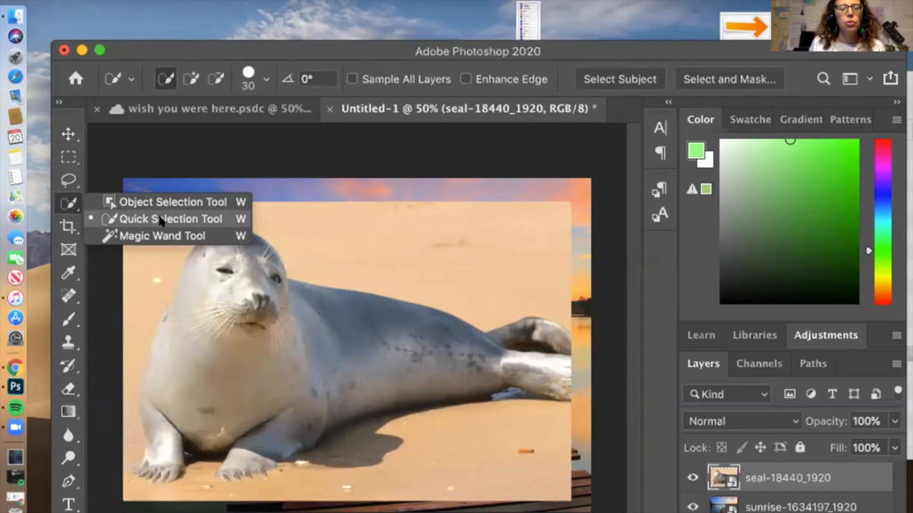
{"action": "left_click", "coordinate": [161, 220]}
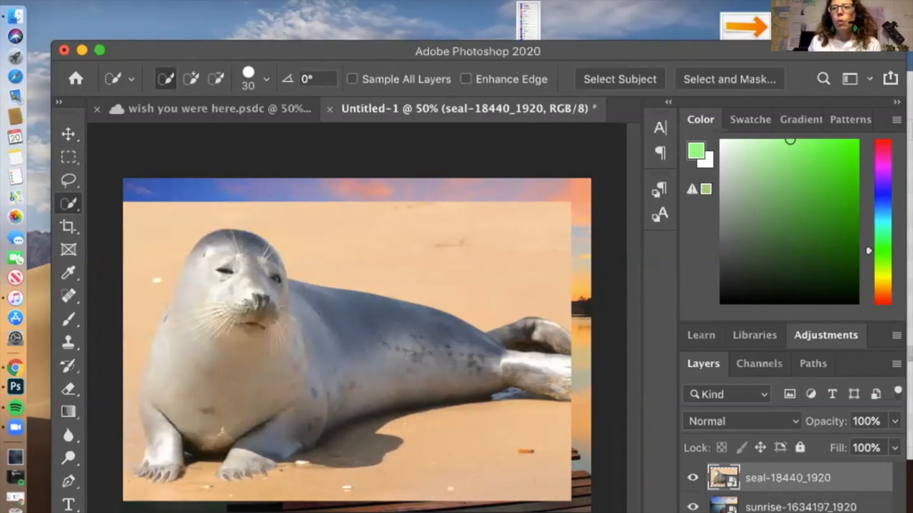
{"action": "left_click_drag", "start_coordinate": [792, 59], "coordinate": [772, 79]}
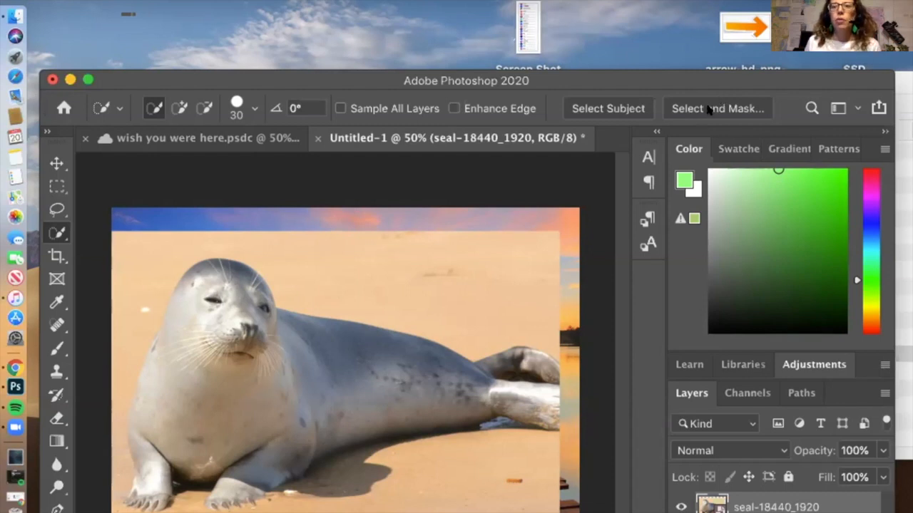
{"action": "left_click", "coordinate": [710, 109]}
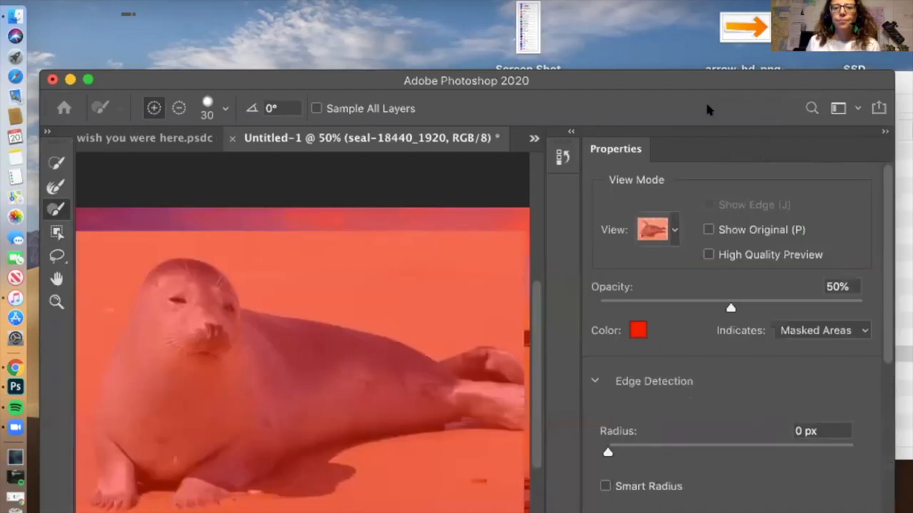
{"action": "left_click_drag", "start_coordinate": [701, 81], "coordinate": [712, 39]}
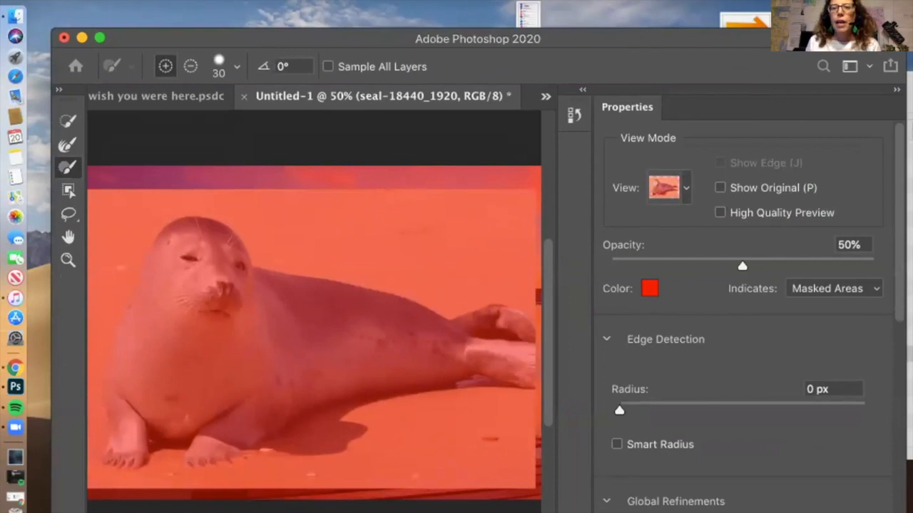
{"action": "left_click_drag", "start_coordinate": [822, 32], "coordinate": [822, 52]}
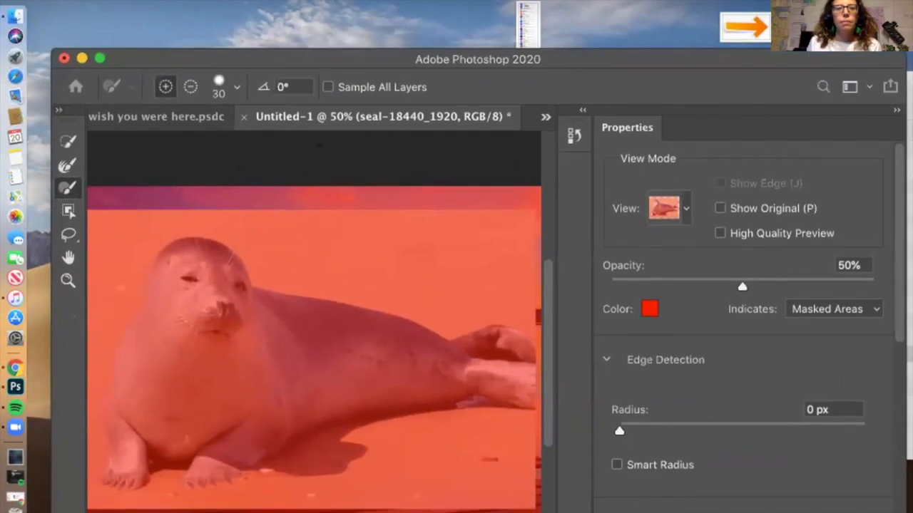
Select the seal automatically with the Quick Selection tool's Select Subject option in the Select and Mask workspace.
{"action": "left_click", "coordinate": [68, 140]}
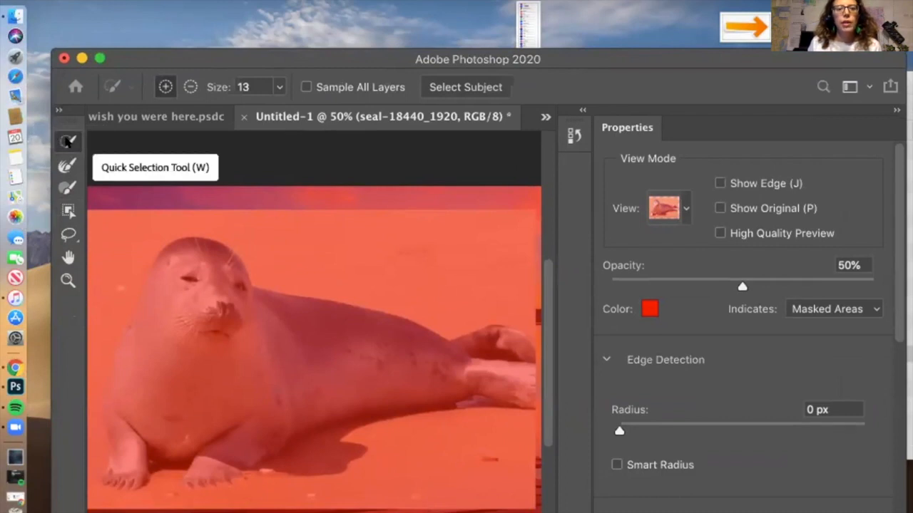
{"action": "left_click", "coordinate": [466, 87]}
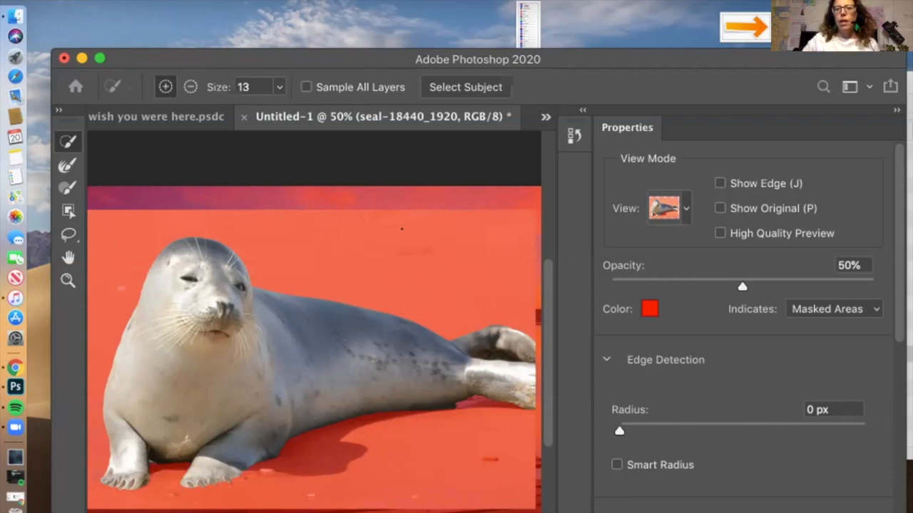
{"action": "left_click_drag", "start_coordinate": [622, 63], "coordinate": [609, 47]}
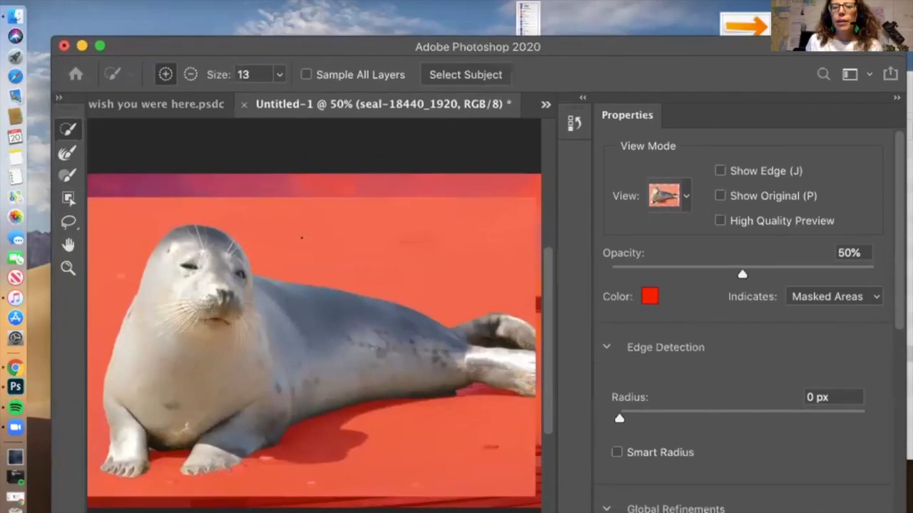
Check the seal selection in the Black & White view and return the view mode to Overlay.
{"action": "left_click", "coordinate": [681, 198]}
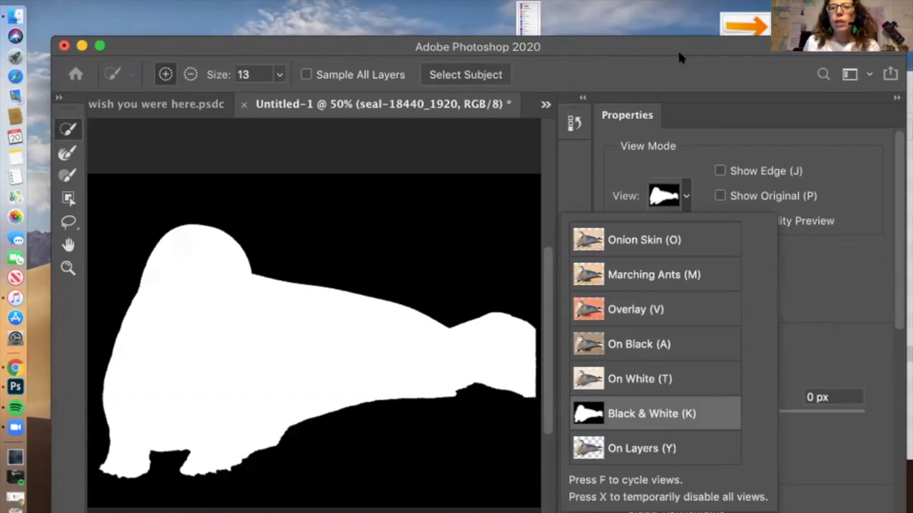
{"action": "left_click", "coordinate": [620, 308]}
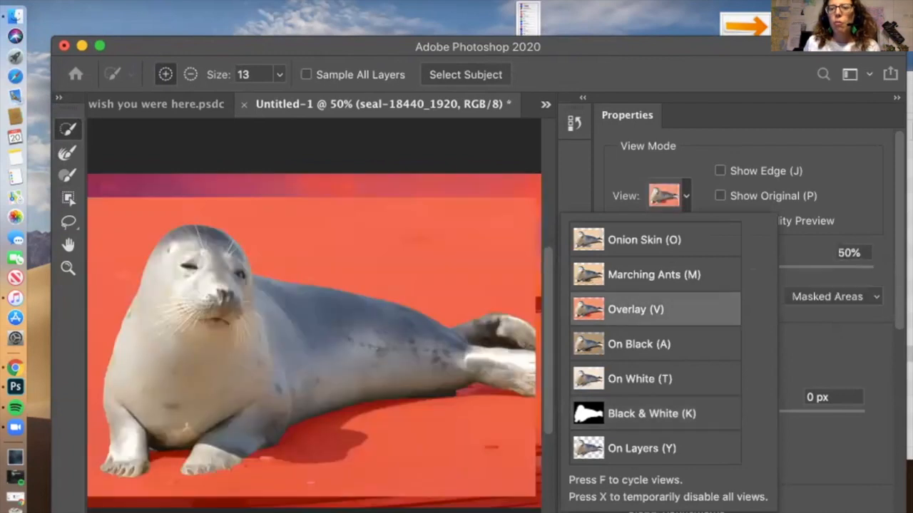
{"action": "left_click_drag", "start_coordinate": [820, 46], "coordinate": [820, 3]}
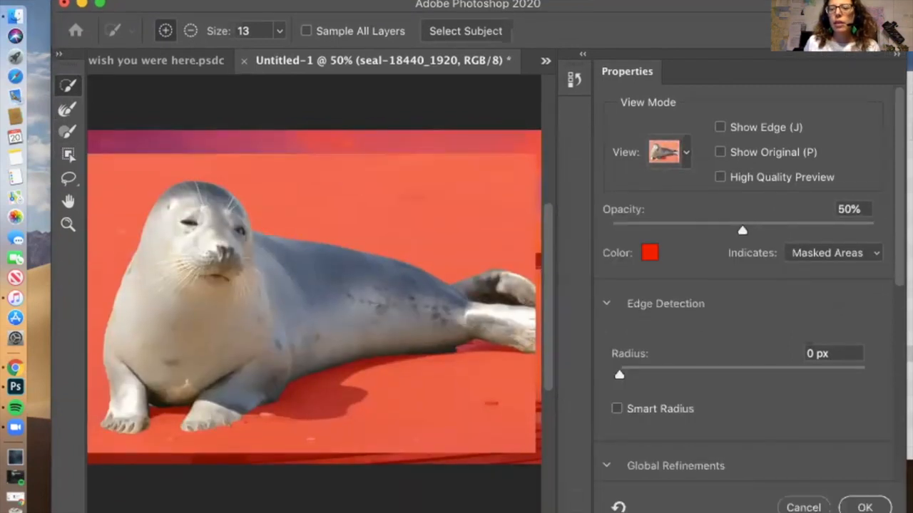
Output the selection as a layer mask on the seal layer and move the cut-out seal further right.
{"action": "left_click", "coordinate": [861, 506]}
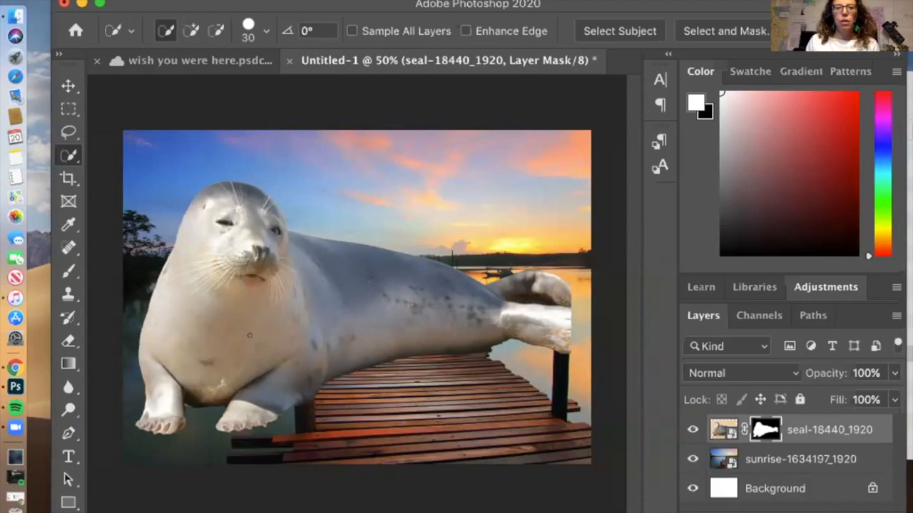
{"action": "left_click", "coordinate": [68, 86]}
{"action": "left_click_drag", "start_coordinate": [204, 235], "coordinate": [227, 247]}
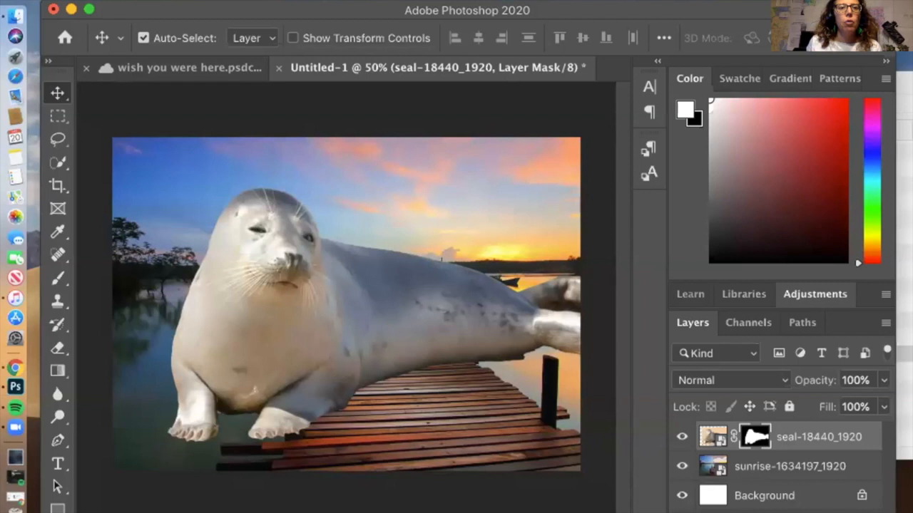
Scale the cut-out seal to about 40.5% of its size and place it on the front planks of the dock.
{"action": "left_click", "coordinate": [165, 3]}
{"action": "left_click", "coordinate": [165, 3]}
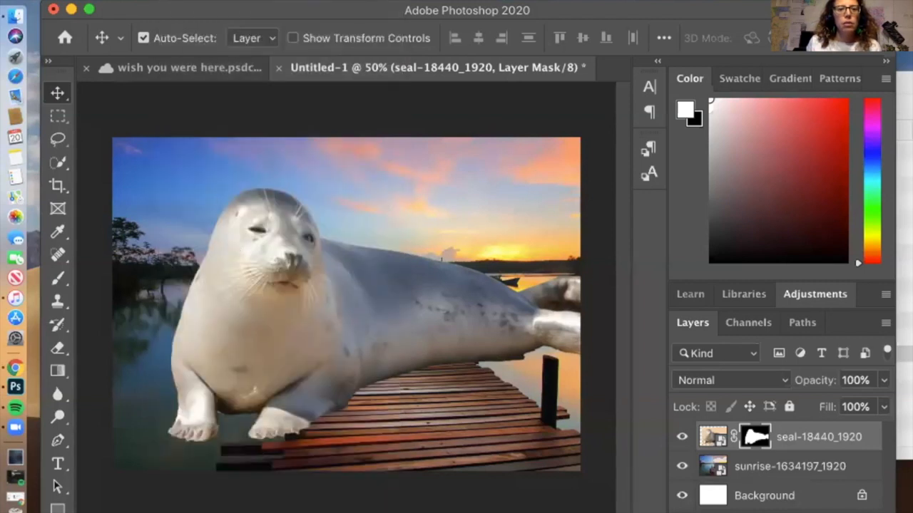
{"action": "left_click", "coordinate": [165, 2]}
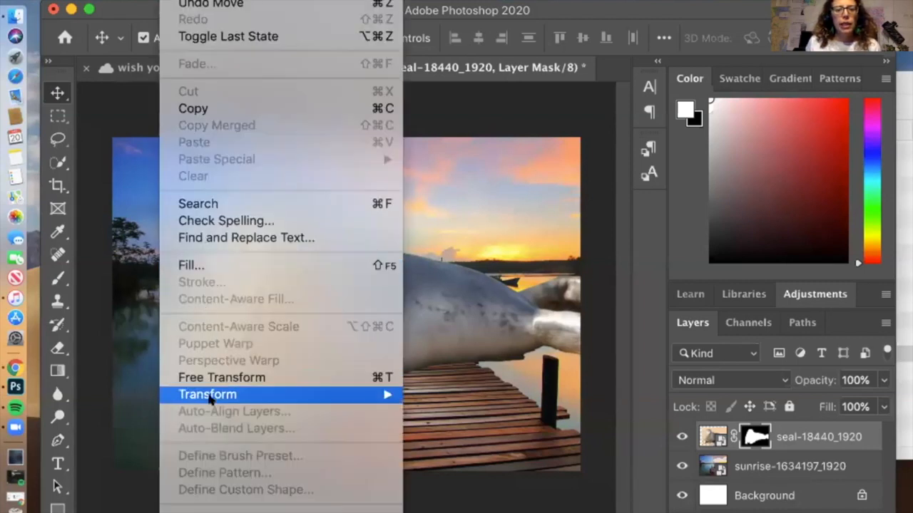
{"action": "mouse_move", "coordinate": [267, 392]}
{"action": "left_click", "coordinate": [471, 251]}
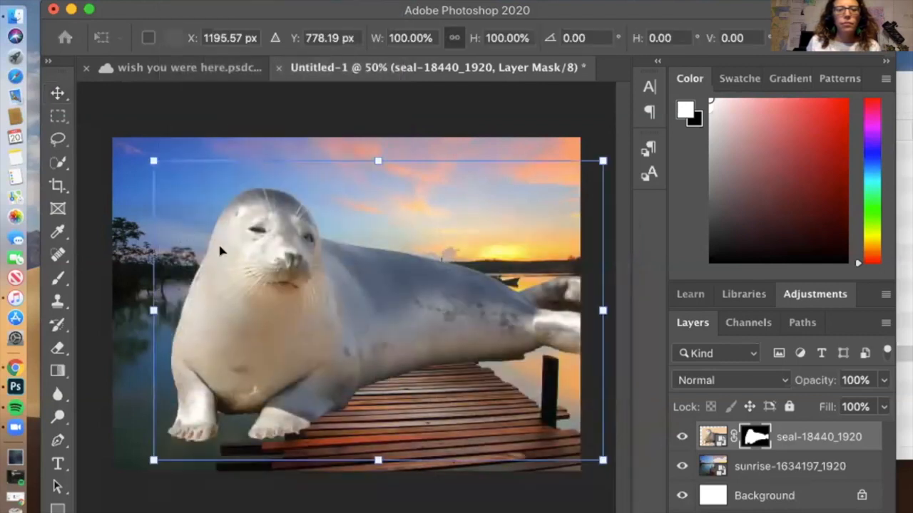
{"action": "left_click_drag", "start_coordinate": [152, 159], "coordinate": [341, 339]}
{"action": "left_click_drag", "start_coordinate": [435, 380], "coordinate": [380, 383]}
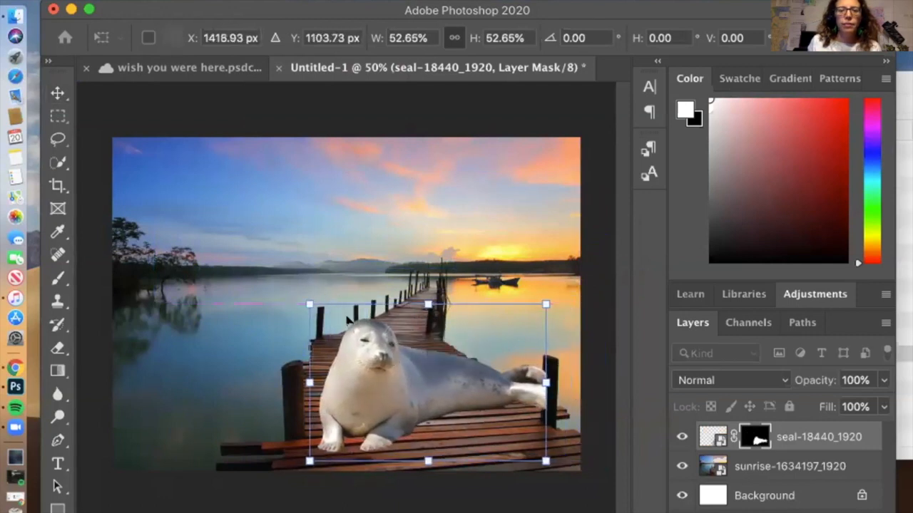
{"action": "left_click_drag", "start_coordinate": [306, 298], "coordinate": [366, 335]}
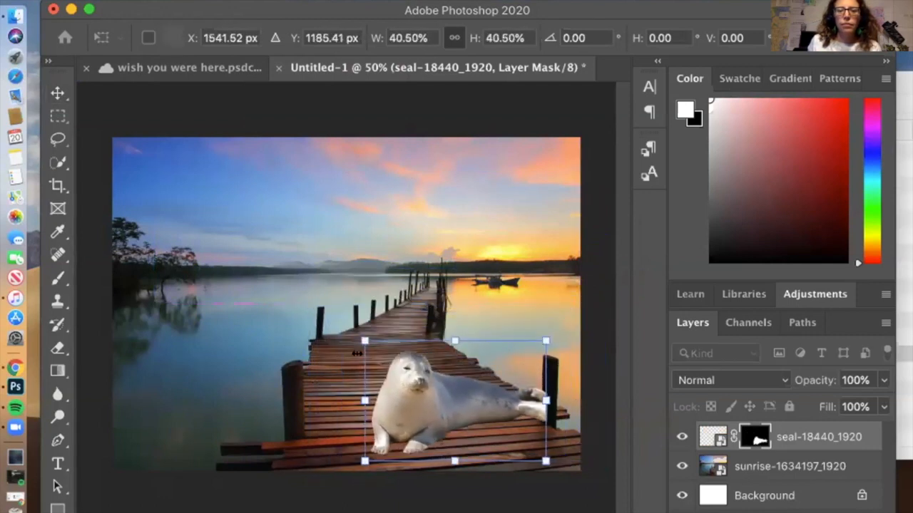
{"action": "left_click_drag", "start_coordinate": [423, 403], "coordinate": [402, 390]}
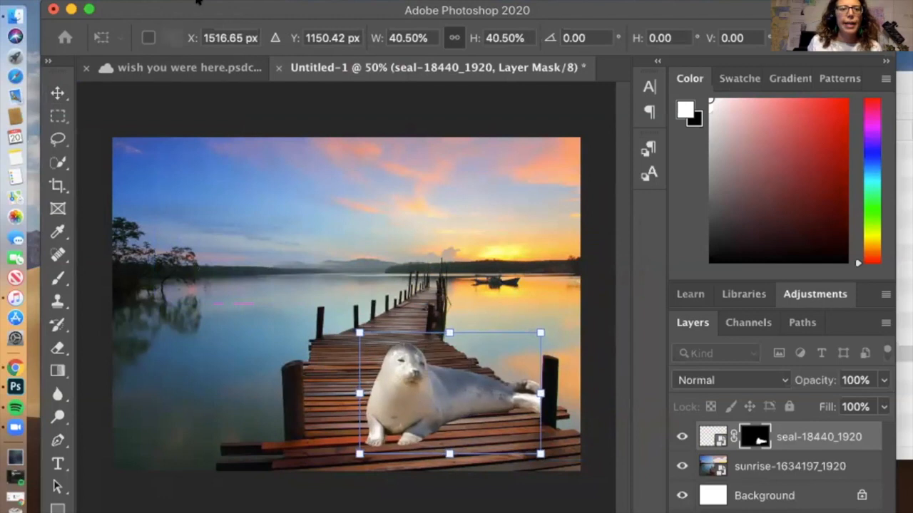
{"action": "left_click", "coordinate": [202, 1]}
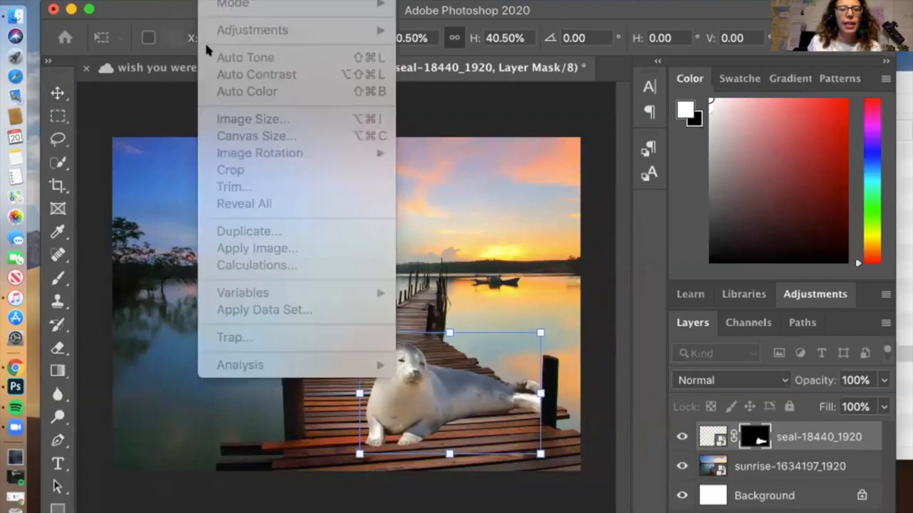
{"action": "left_click", "coordinate": [80, 97]}
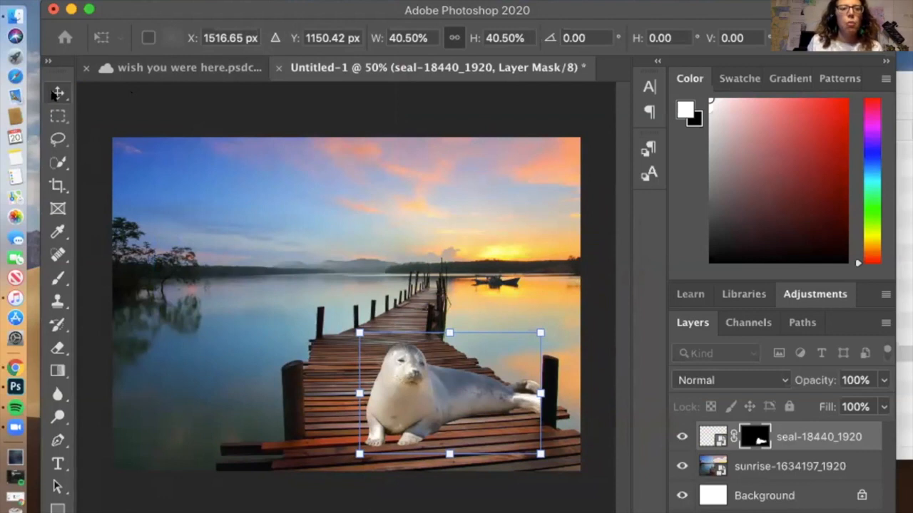
{"action": "key", "text": "Return"}
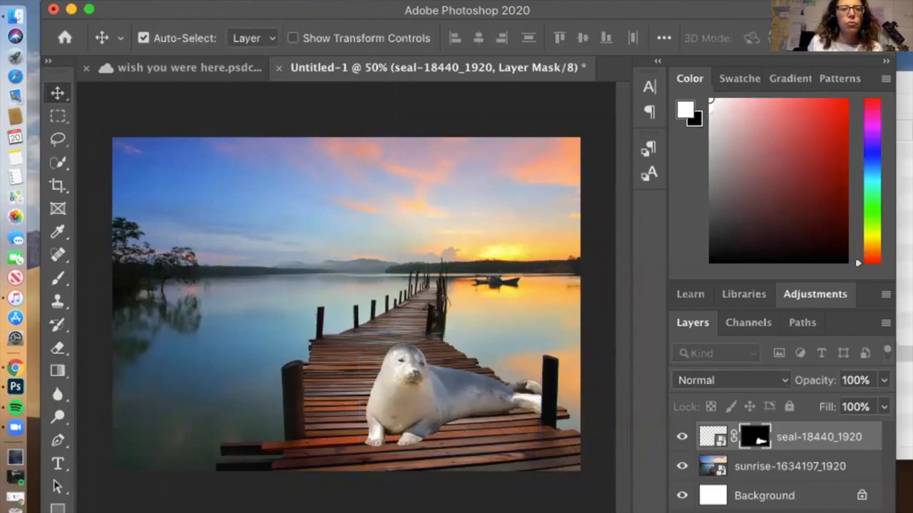
Rotate the seal by about -3.09 degrees with Free Transform so it sits along the dock planks.
{"action": "left_click", "coordinate": [166, 4]}
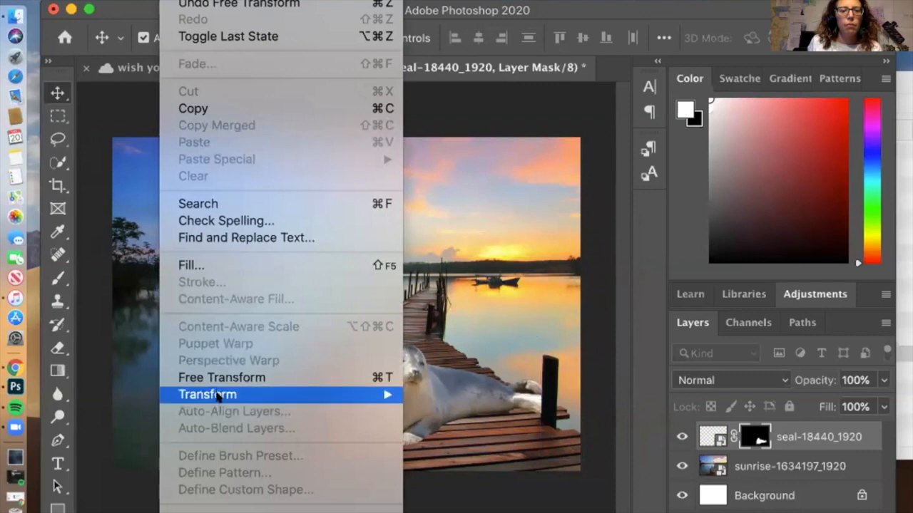
{"action": "left_click", "coordinate": [316, 377]}
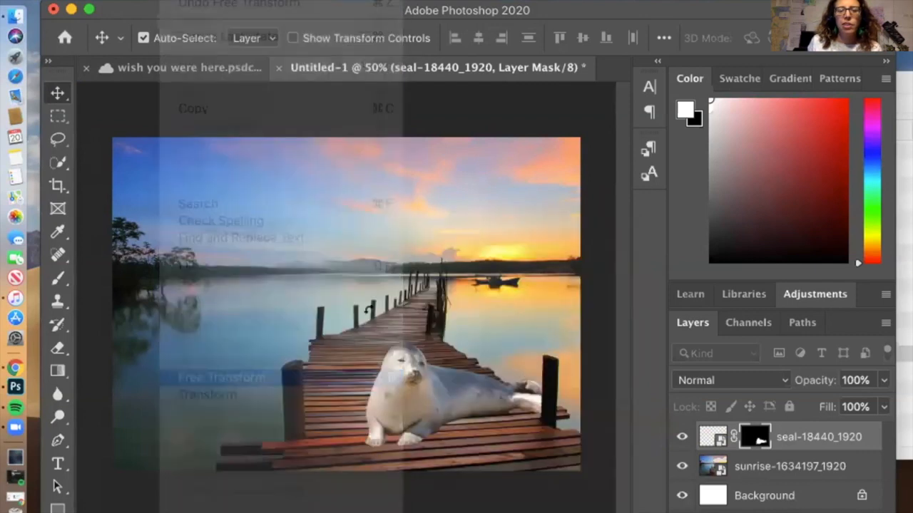
{"action": "left_click_drag", "start_coordinate": [468, 288], "coordinate": [456, 291]}
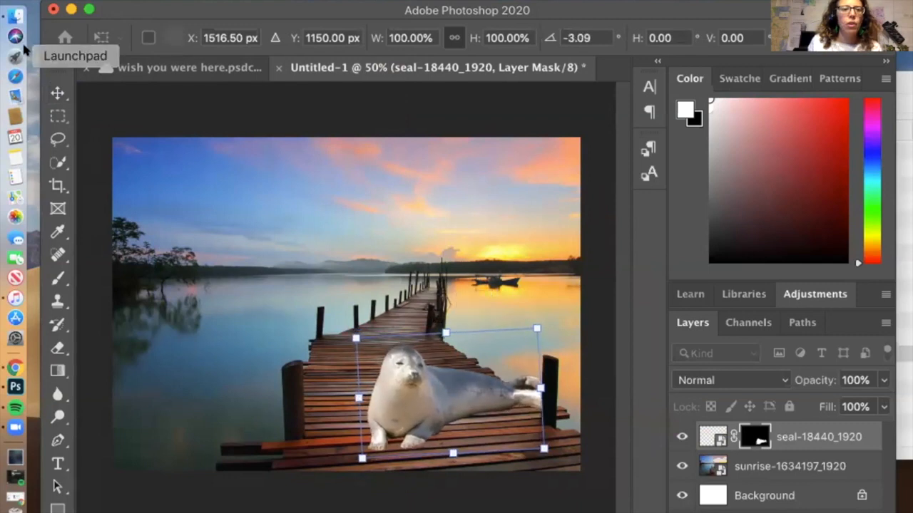
{"action": "key", "text": "Return"}
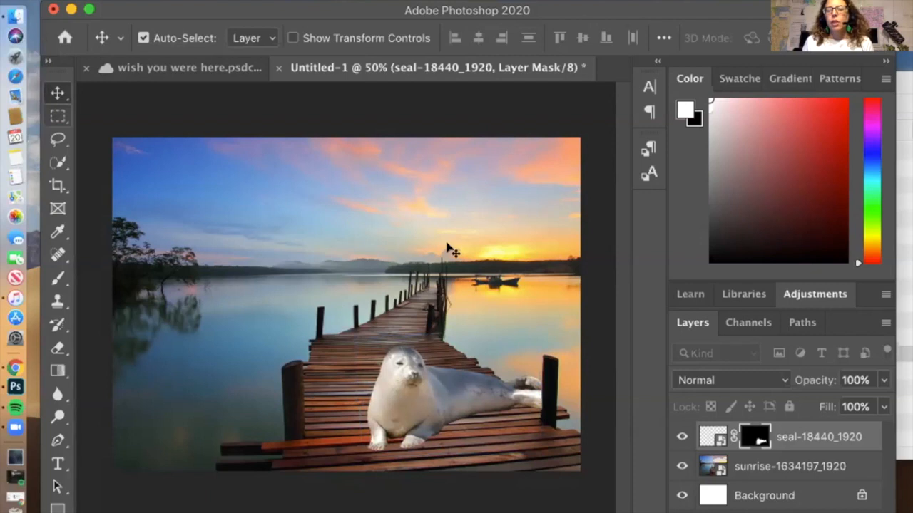
Save the composite to cloud documents under the name Untitled-1.
{"action": "left_click", "coordinate": [139, 2]}
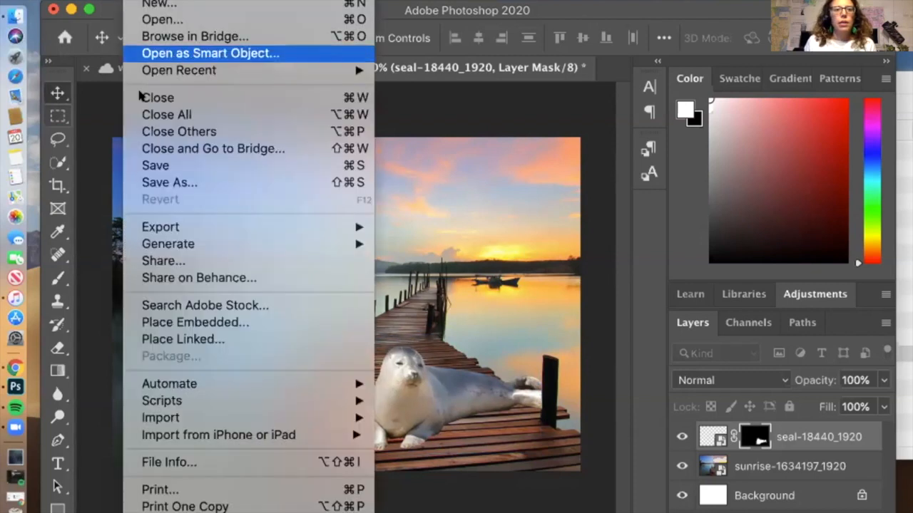
{"action": "left_click", "coordinate": [142, 168]}
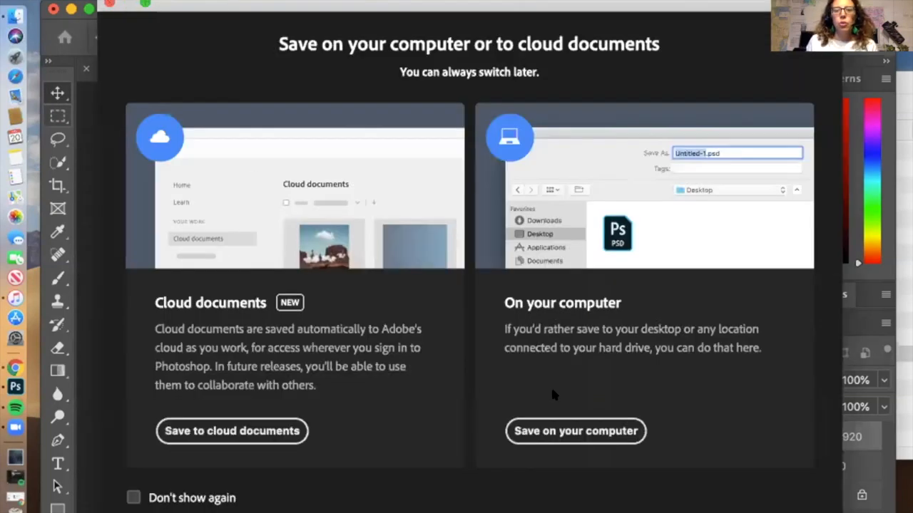
{"action": "left_click", "coordinate": [279, 431]}
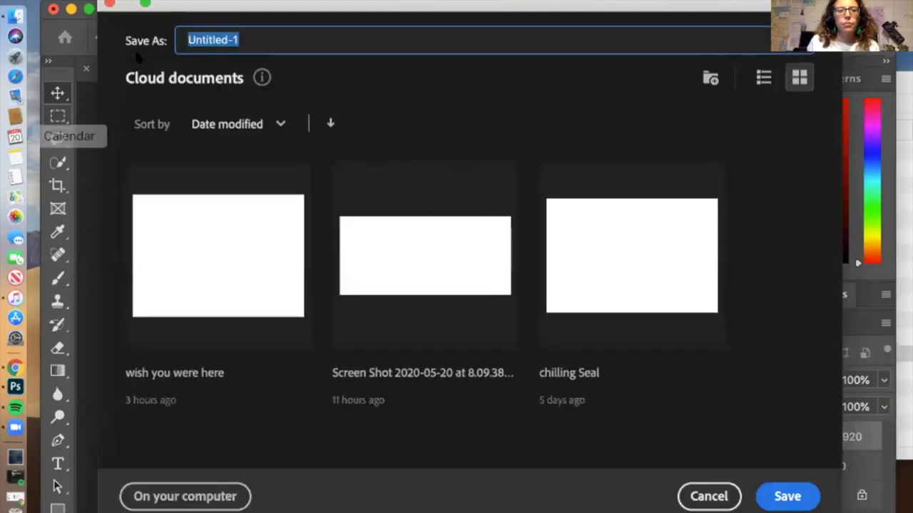
{"action": "key", "text": "Return"}
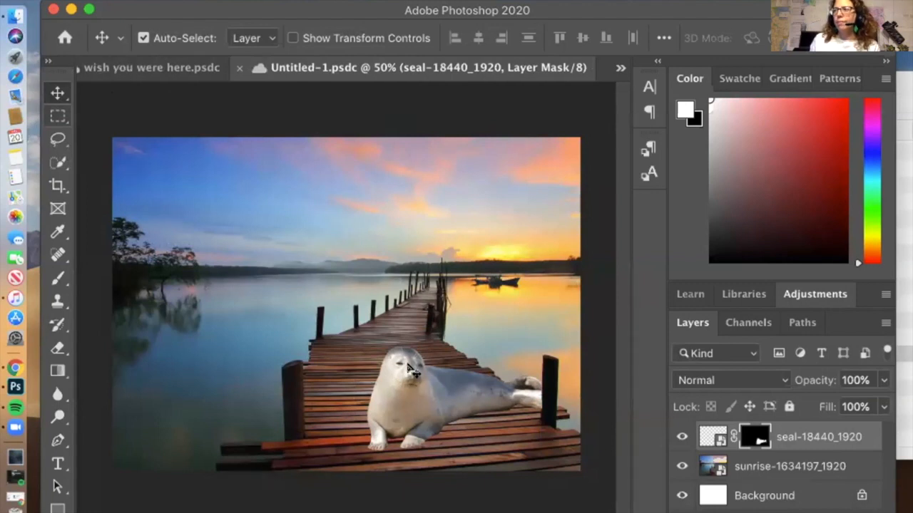
Switch to Pixlr E in Chrome and activate the Cutout / Mask tool on the seal-18440_1920.jpg layer.
{"action": "left_click_drag", "start_coordinate": [731, 16], "coordinate": [719, 60]}
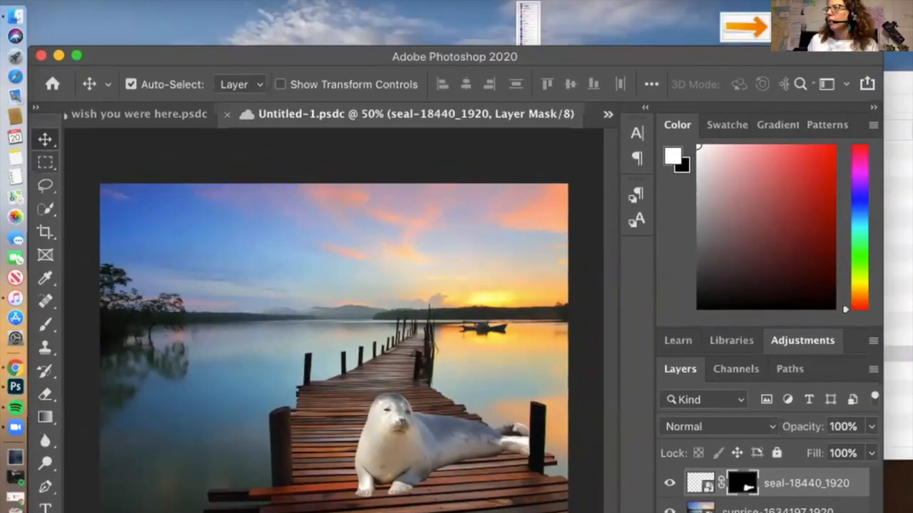
{"action": "left_click_drag", "start_coordinate": [911, 74], "coordinate": [449, 22]}
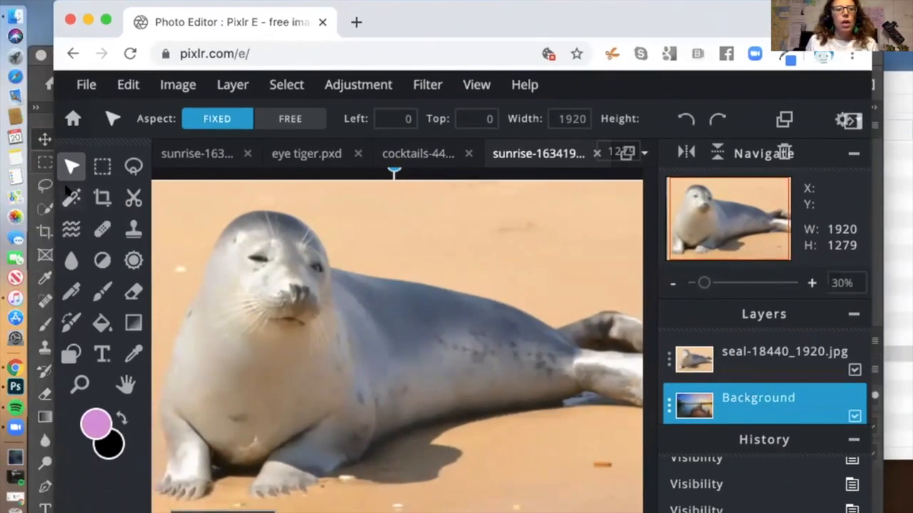
{"action": "left_click_drag", "start_coordinate": [799, 17], "coordinate": [799, 31]}
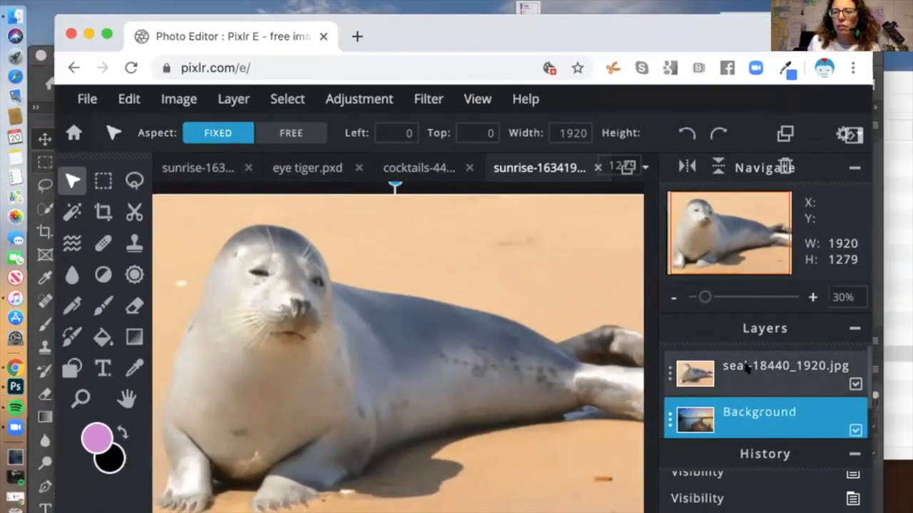
{"action": "left_click", "coordinate": [747, 367]}
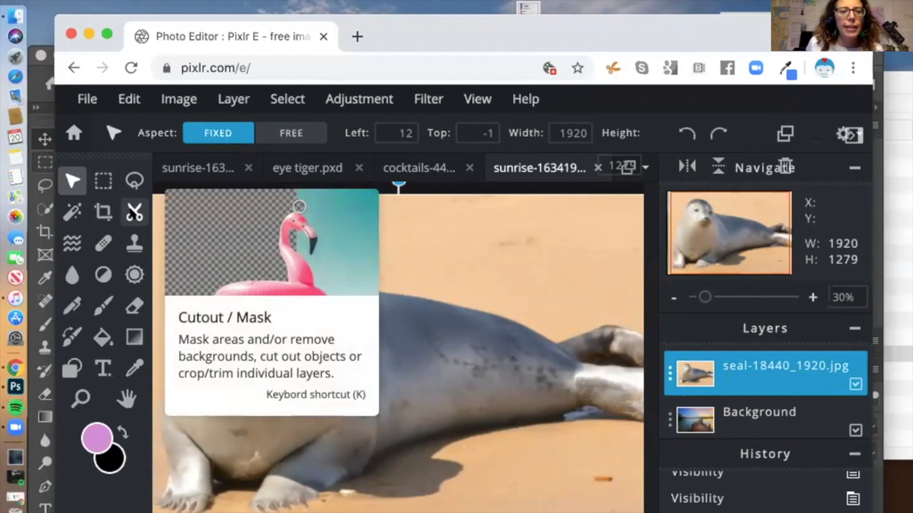
{"action": "left_click", "coordinate": [130, 212]}
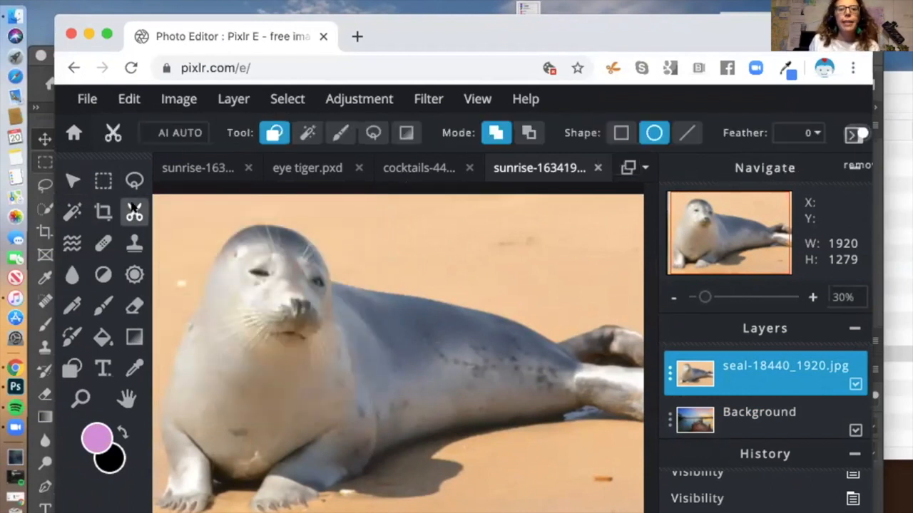
Cut the seal out of its sandy background with AI Auto, continuing after the premium-feature ad.
{"action": "left_click", "coordinate": [162, 136]}
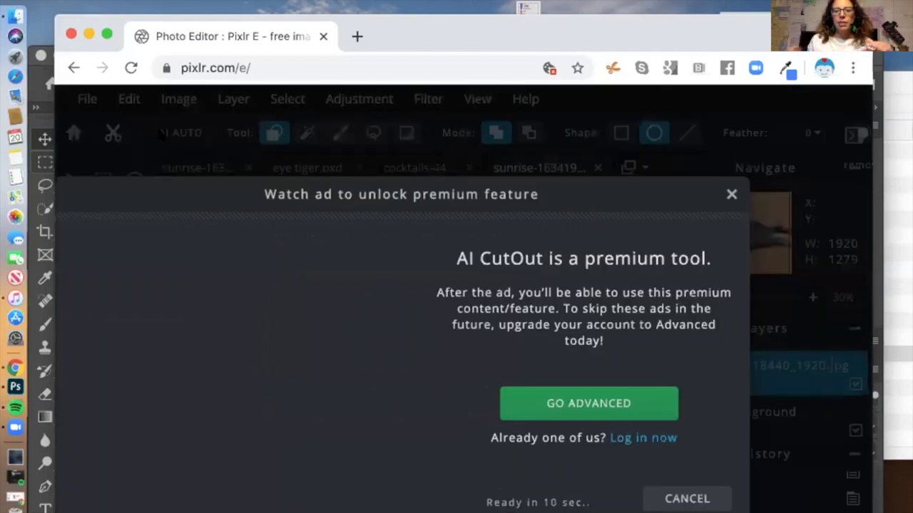
{"action": "left_click_drag", "start_coordinate": [172, 188], "coordinate": [244, 115]}
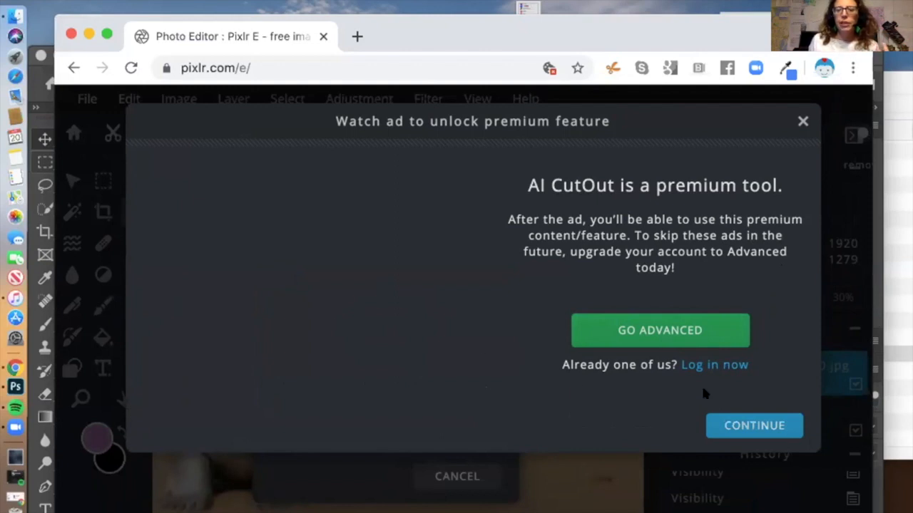
{"action": "left_click", "coordinate": [758, 425]}
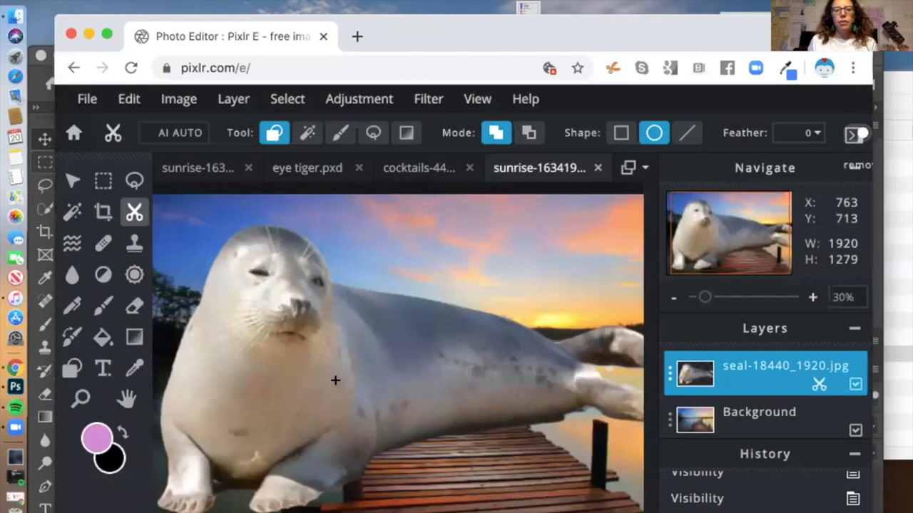
Arrange the cut-out seal at about 744 px wide on the front of the dock and select the Background layer.
{"action": "left_click", "coordinate": [73, 181]}
{"action": "mouse_move", "coordinate": [307, 348]}
{"action": "left_mouse_down"}
{"action": "mouse_move", "coordinate": [389, 383]}
{"action": "mouse_move", "coordinate": [310, 407]}
{"action": "mouse_move", "coordinate": [334, 312]}
{"action": "mouse_move", "coordinate": [353, 354]}
{"action": "mouse_move", "coordinate": [285, 399]}
{"action": "mouse_move", "coordinate": [342, 405]}
{"action": "mouse_move", "coordinate": [321, 378]}
{"action": "mouse_move", "coordinate": [333, 366]}
{"action": "mouse_move", "coordinate": [322, 353]}
{"action": "left_mouse_up"}
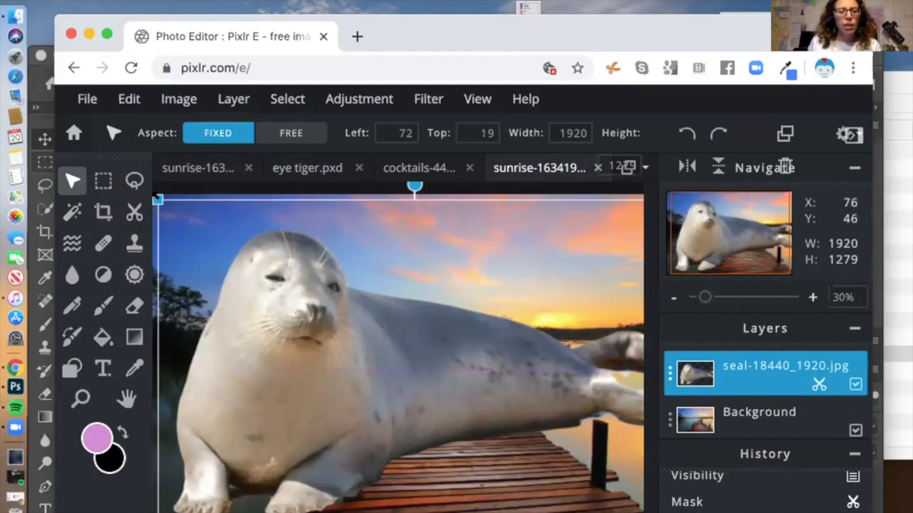
{"action": "left_click_drag", "start_coordinate": [160, 203], "coordinate": [469, 421]}
{"action": "left_click_drag", "start_coordinate": [528, 441], "coordinate": [446, 426]}
{"action": "left_click_drag", "start_coordinate": [354, 366], "coordinate": [386, 389]}
{"action": "left_click_drag", "start_coordinate": [421, 425], "coordinate": [423, 423]}
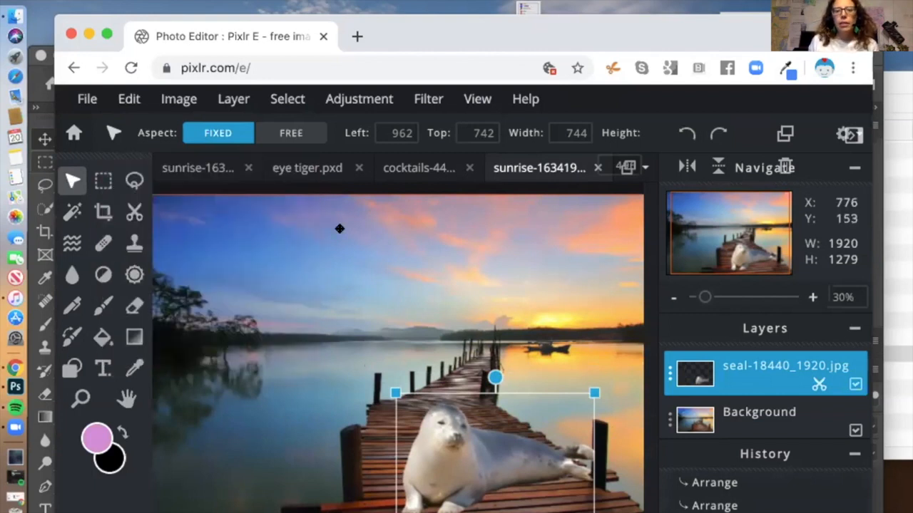
{"action": "left_click", "coordinate": [340, 229]}
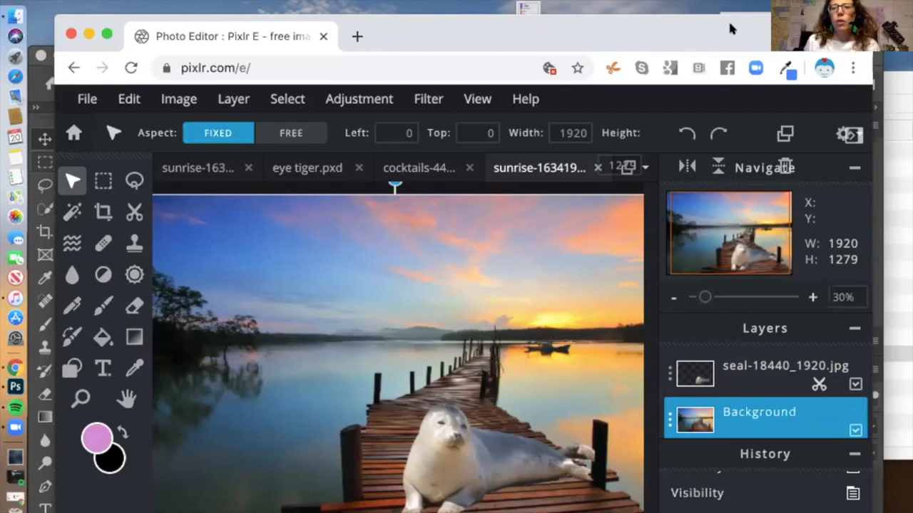
Compare the seal composite with the finished "WISH YOU WERE HERE.." postcard in the other open document.
{"action": "left_click_drag", "start_coordinate": [778, 39], "coordinate": [772, 17]}
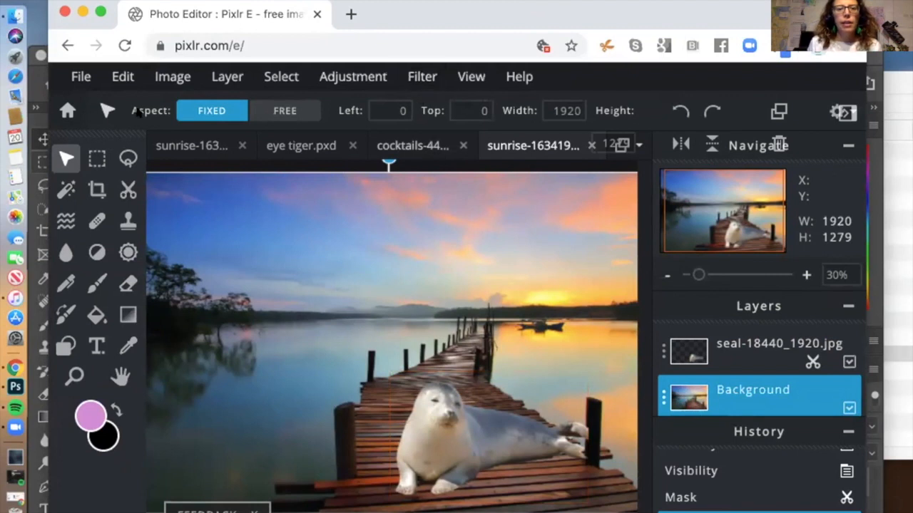
{"action": "left_click", "coordinate": [184, 149]}
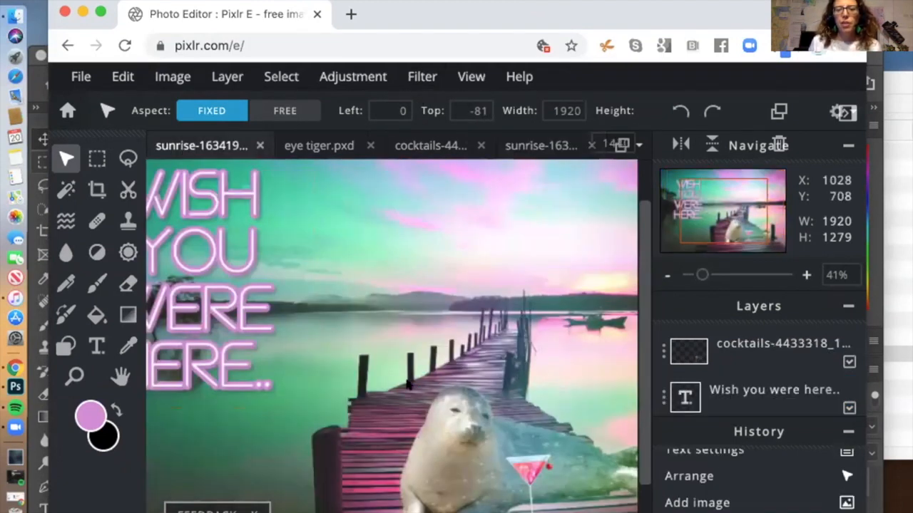
{"action": "key", "text": "super+minus"}
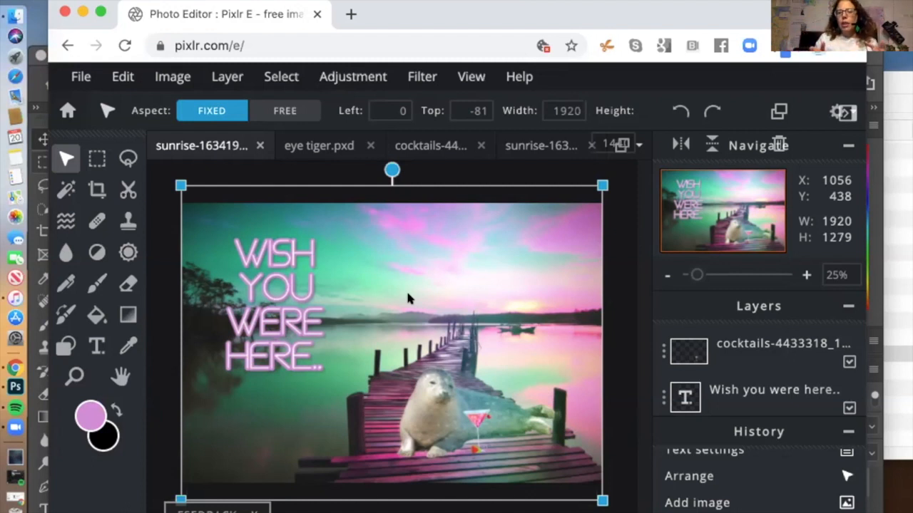
{"action": "left_click_drag", "start_coordinate": [791, 14], "coordinate": [771, 14]}
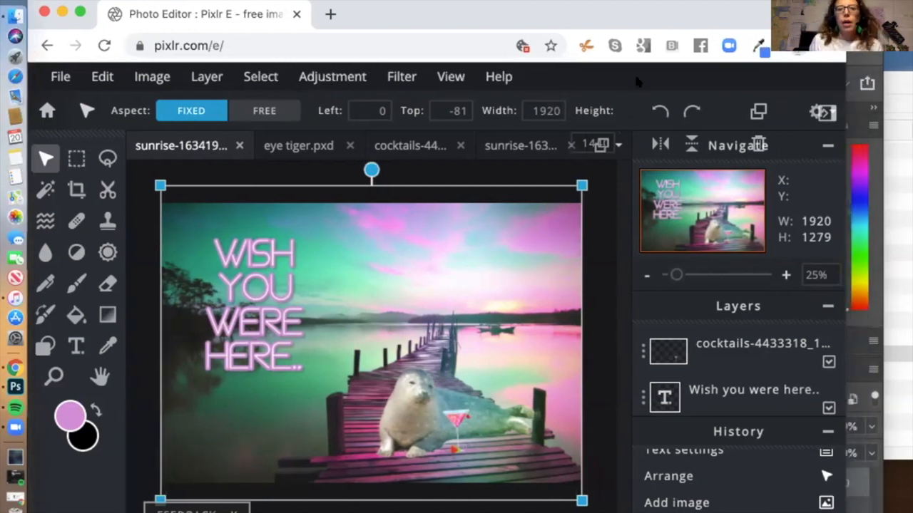
{"action": "left_click", "coordinate": [508, 144]}
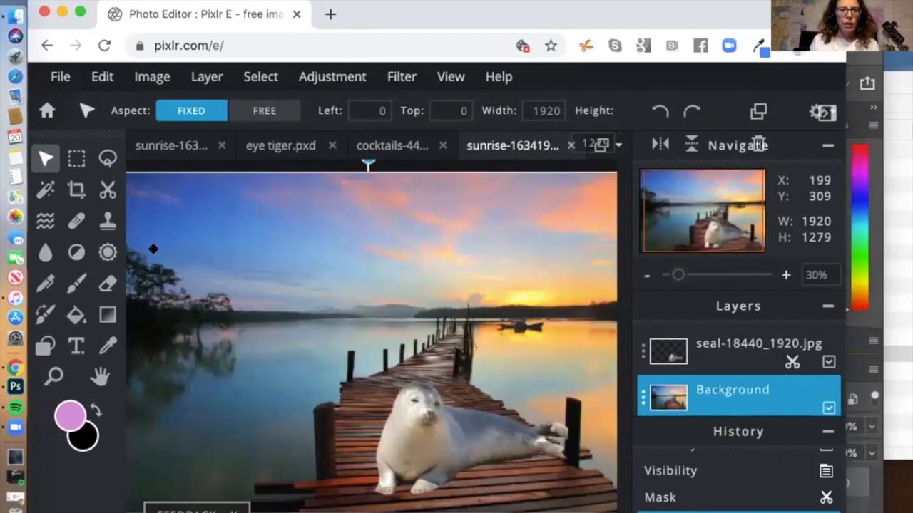
{"action": "left_click", "coordinate": [158, 147]}
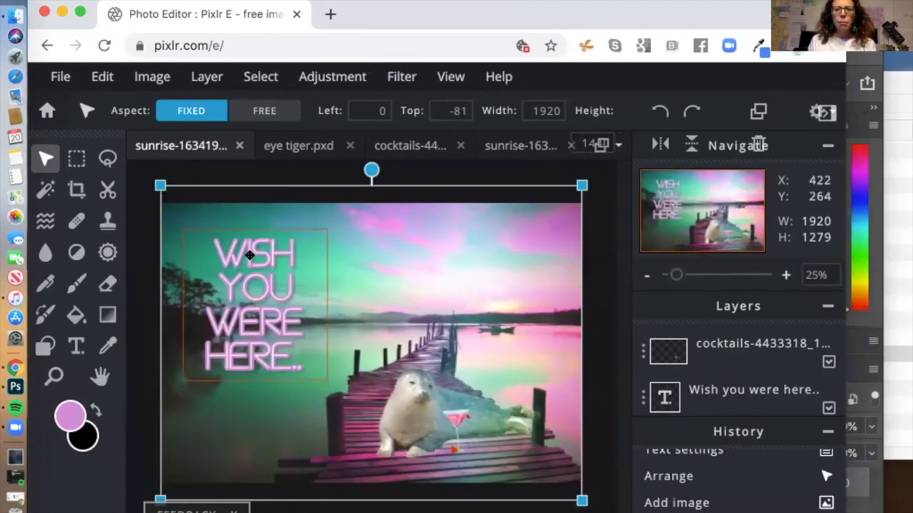
{"action": "left_click", "coordinate": [504, 144]}
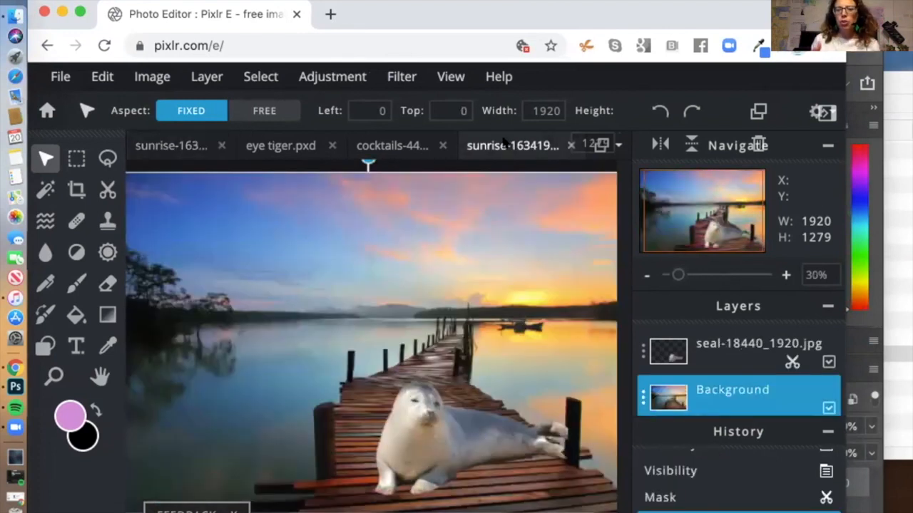
Start a Hue & saturation adjustment on the Background layer and move its dialog clear of the seal.
{"action": "left_click", "coordinate": [717, 351]}
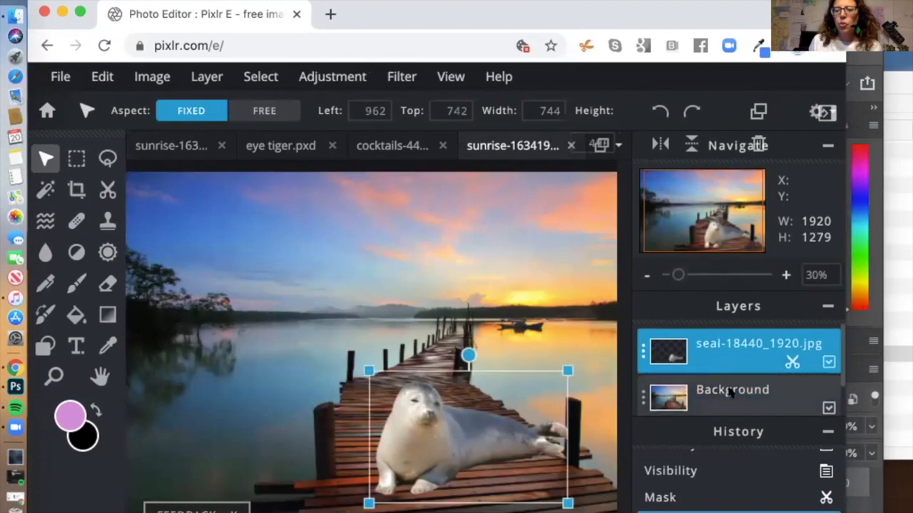
{"action": "left_click", "coordinate": [725, 387]}
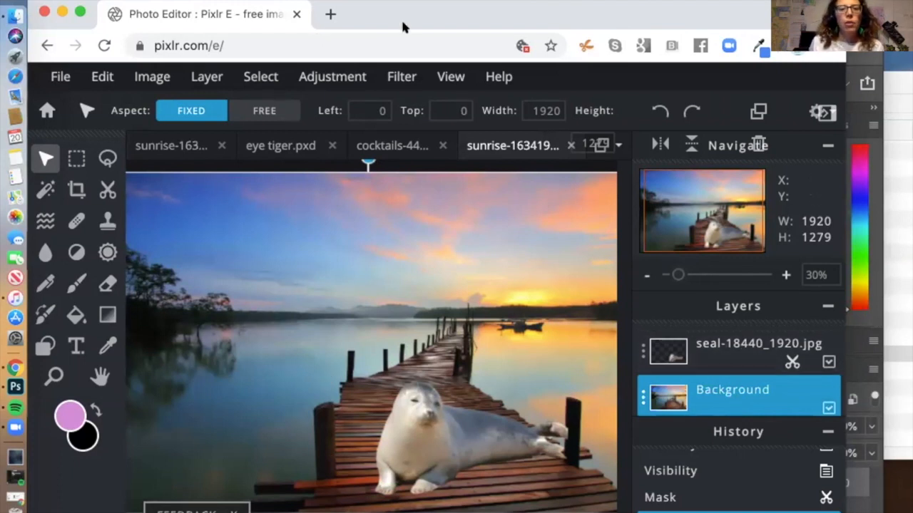
{"action": "left_click", "coordinate": [340, 77]}
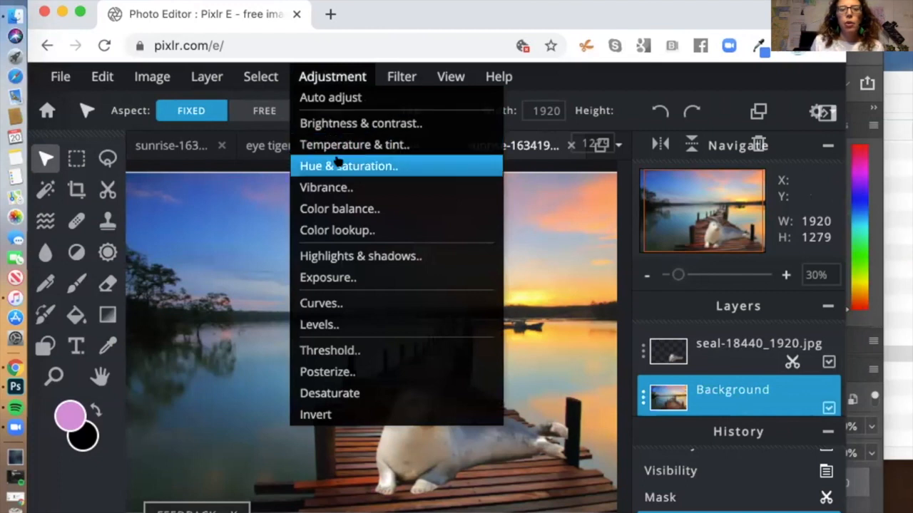
{"action": "left_click", "coordinate": [340, 164]}
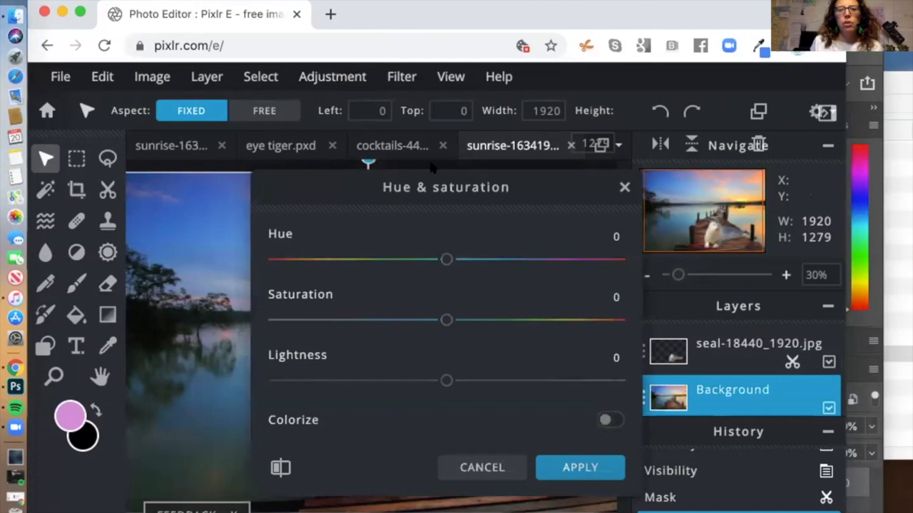
{"action": "left_click_drag", "start_coordinate": [618, 174], "coordinate": [869, 136]}
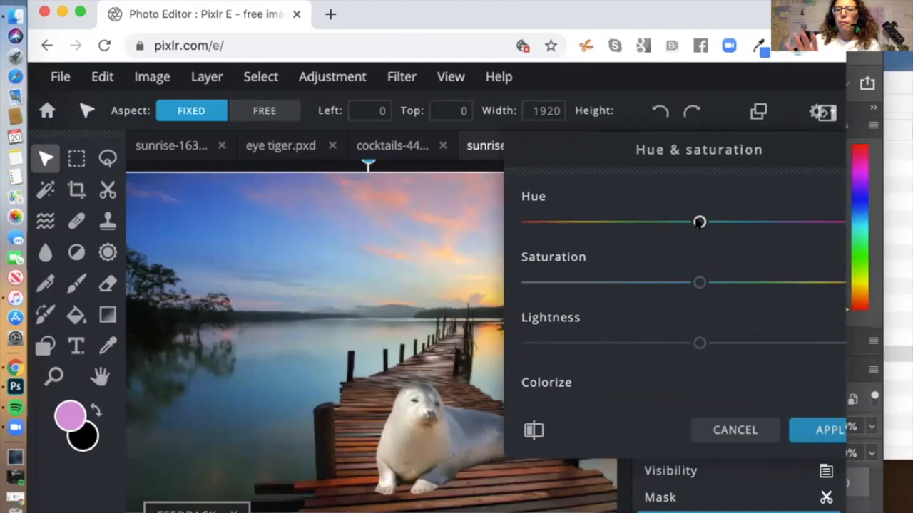
Shift the background's hue until the sky is red and green, increase its saturation, raise the lightness slightly, and apply.
{"action": "left_click_drag", "start_coordinate": [699, 221], "coordinate": [765, 222]}
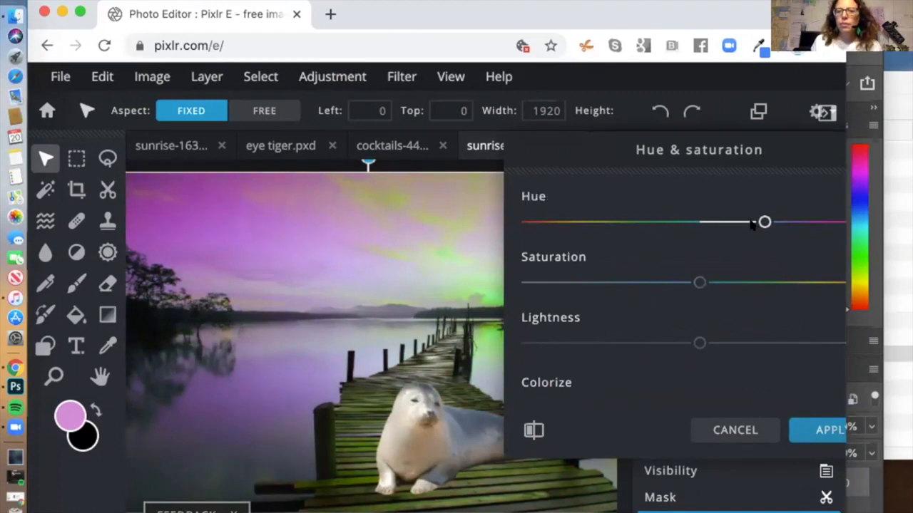
{"action": "left_click_drag", "start_coordinate": [761, 225], "coordinate": [816, 227]}
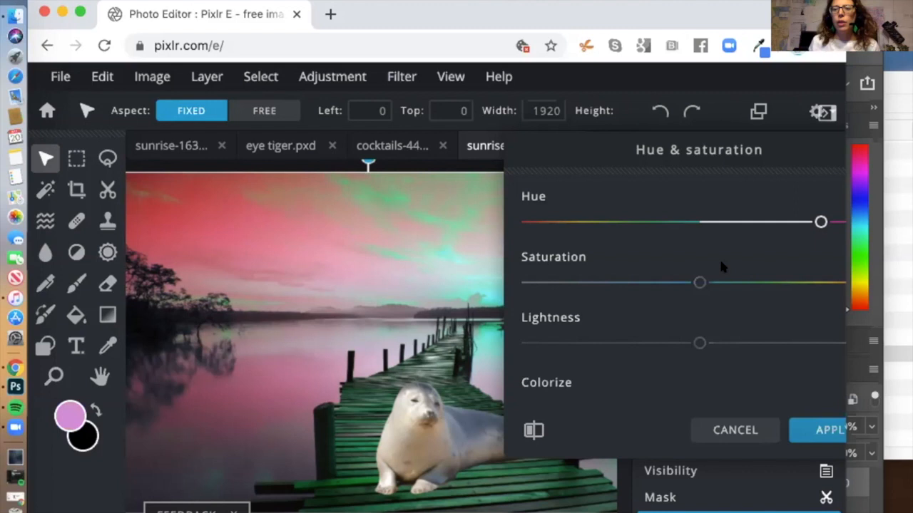
{"action": "left_click_drag", "start_coordinate": [699, 282], "coordinate": [528, 284]}
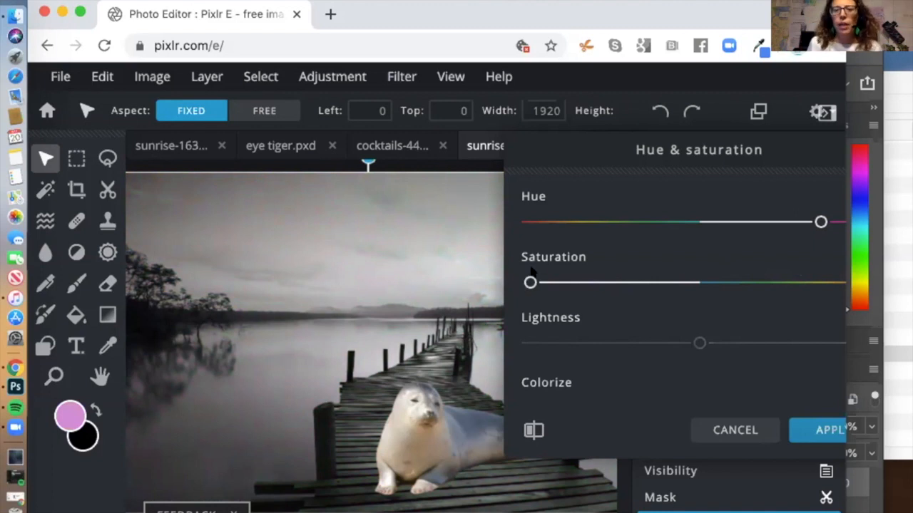
{"action": "left_click_drag", "start_coordinate": [529, 284], "coordinate": [775, 283]}
{"action": "mouse_move", "coordinate": [699, 343]}
{"action": "left_mouse_down"}
{"action": "mouse_move", "coordinate": [725, 343]}
{"action": "mouse_move", "coordinate": [656, 343]}
{"action": "mouse_move", "coordinate": [729, 343]}
{"action": "mouse_move", "coordinate": [713, 343]}
{"action": "left_mouse_up"}
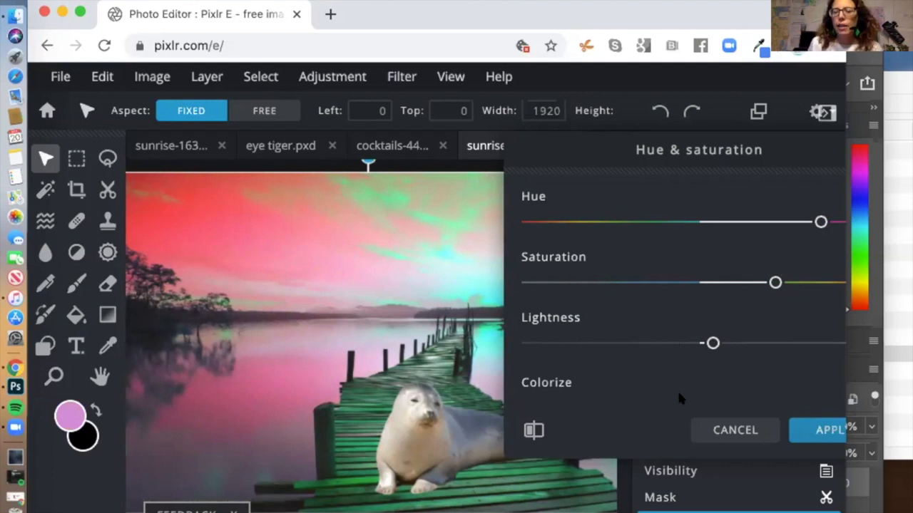
{"action": "left_click", "coordinate": [808, 430]}
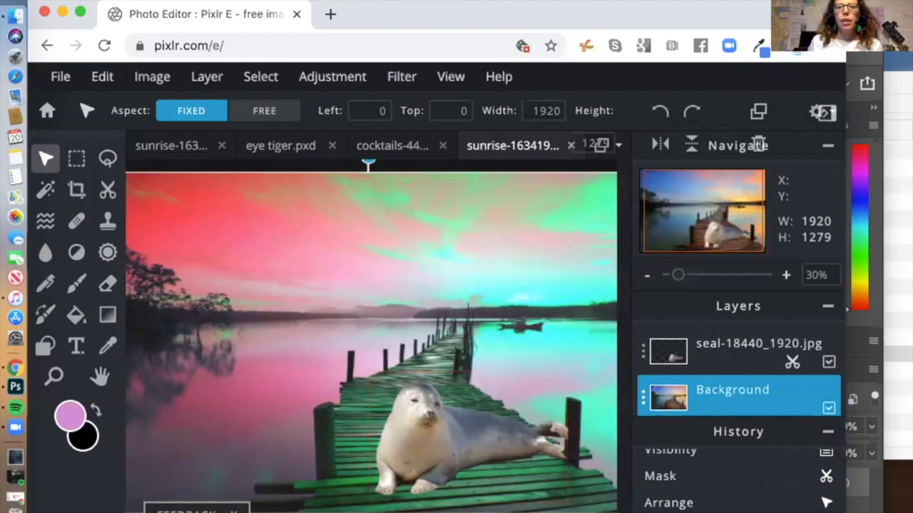
Switch to Photoshop and select the sunrise-1634197_1920 layer in Untitled-1.psdc.
{"action": "left_click_drag", "start_coordinate": [371, 14], "coordinate": [912, 36]}
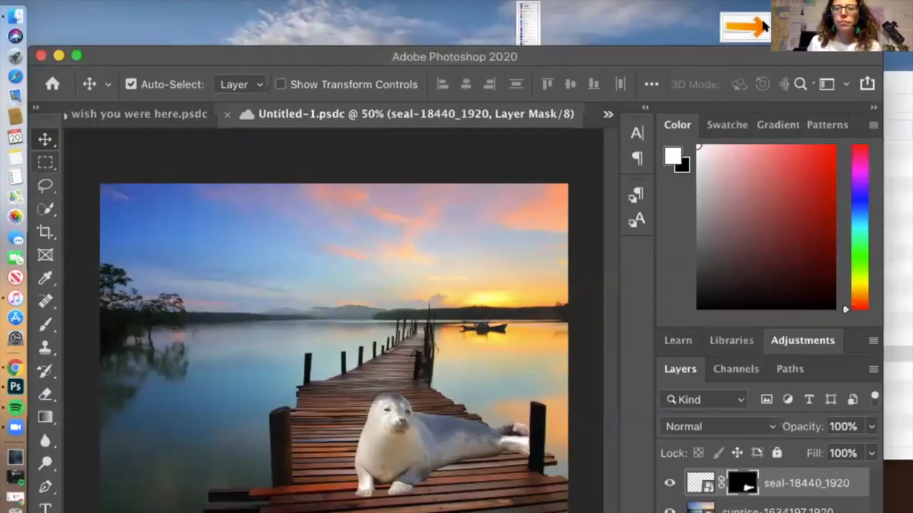
{"action": "left_click_drag", "start_coordinate": [760, 47], "coordinate": [770, 12]}
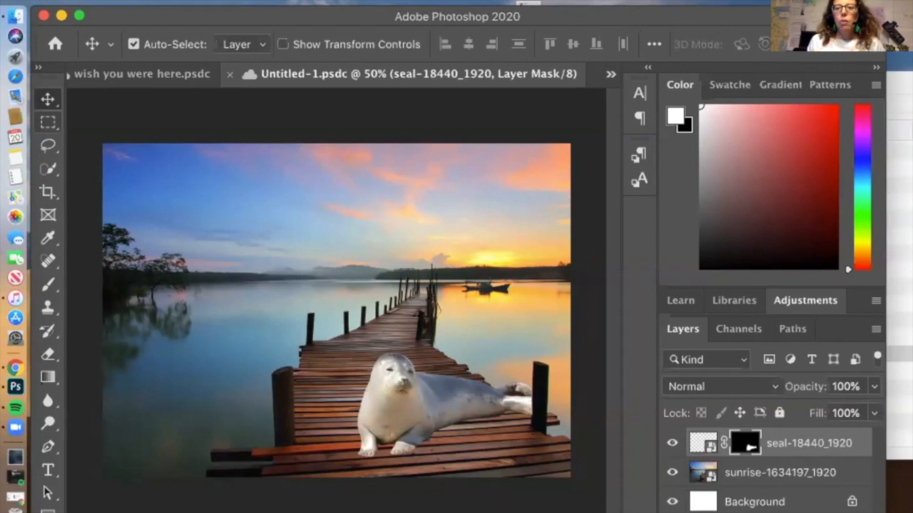
{"action": "left_click_drag", "start_coordinate": [767, 15], "coordinate": [765, 2]}
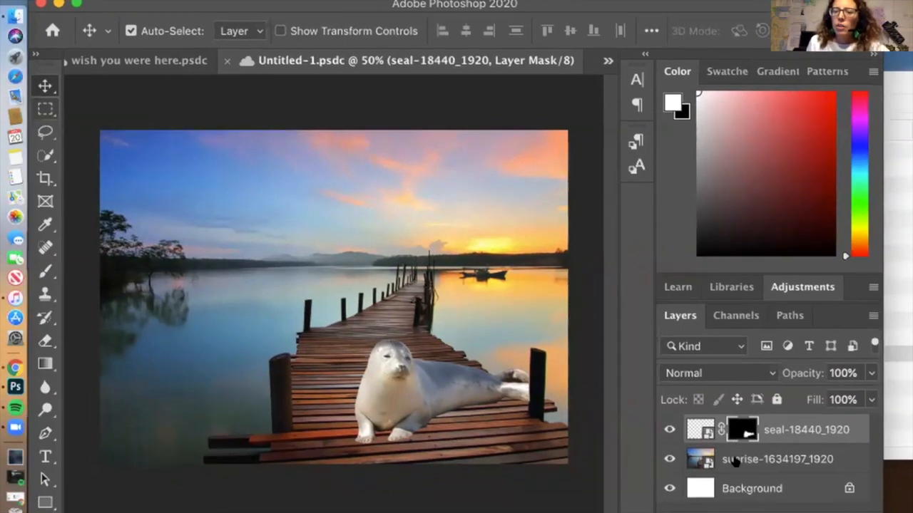
{"action": "left_click", "coordinate": [735, 457]}
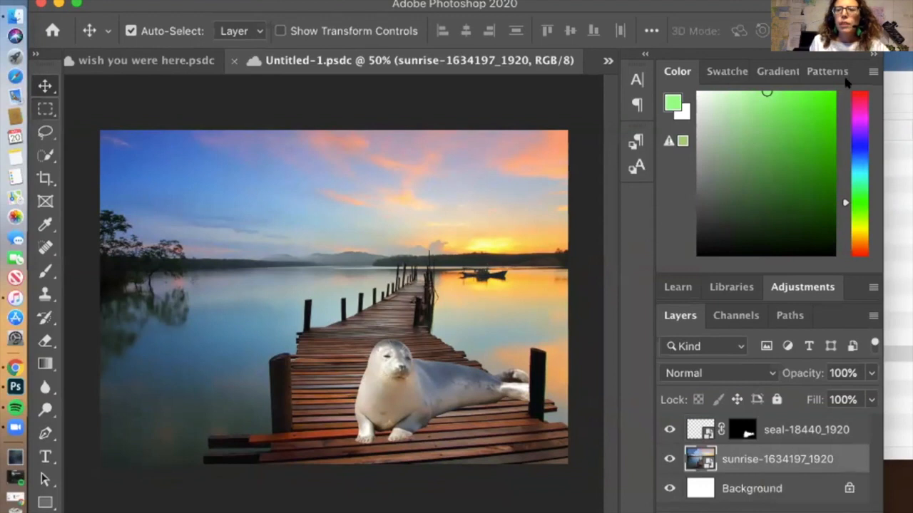
{"action": "mouse_move", "coordinate": [798, 29]}
{"action": "left_mouse_down"}
{"action": "mouse_move", "coordinate": [798, 92]}
{"action": "mouse_move", "coordinate": [797, 40]}
{"action": "left_mouse_up"}
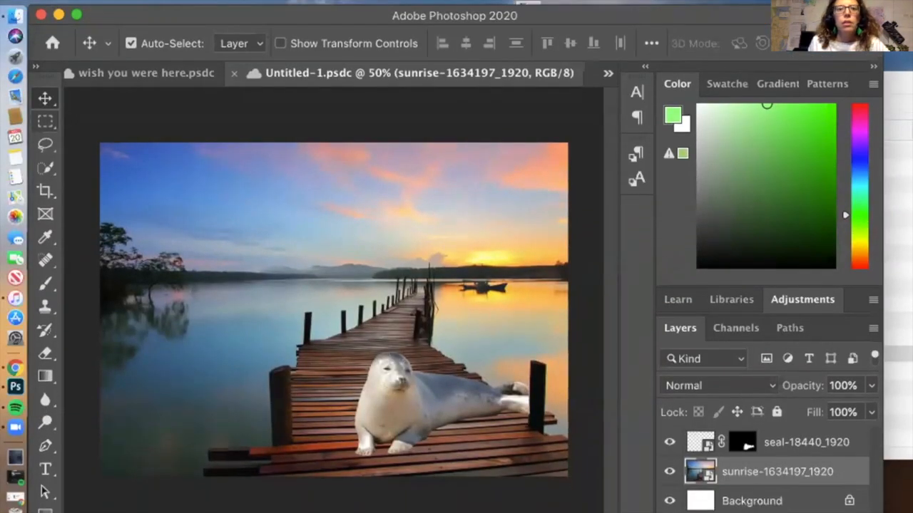
Add a Hue/Saturation adjustment layer with the default name above the sunrise layer and move its properties off the image.
{"action": "left_click", "coordinate": [268, 1]}
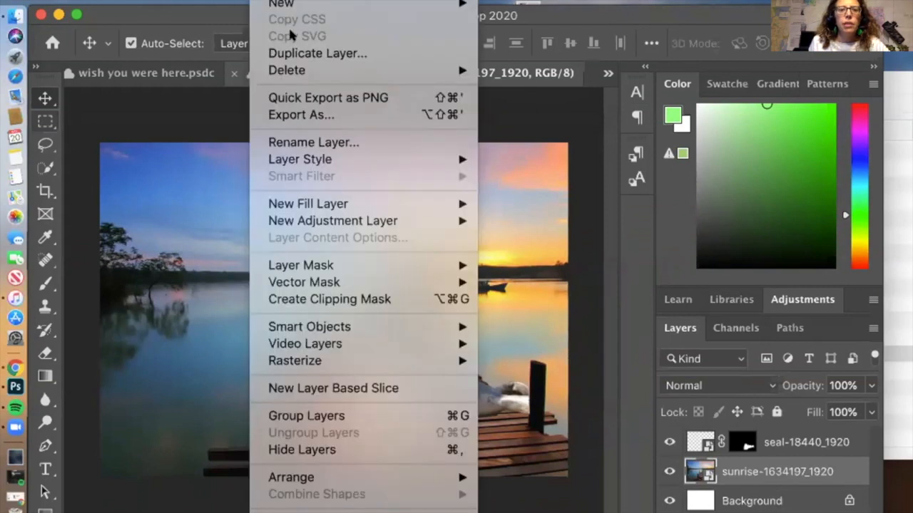
{"action": "mouse_move", "coordinate": [321, 221]}
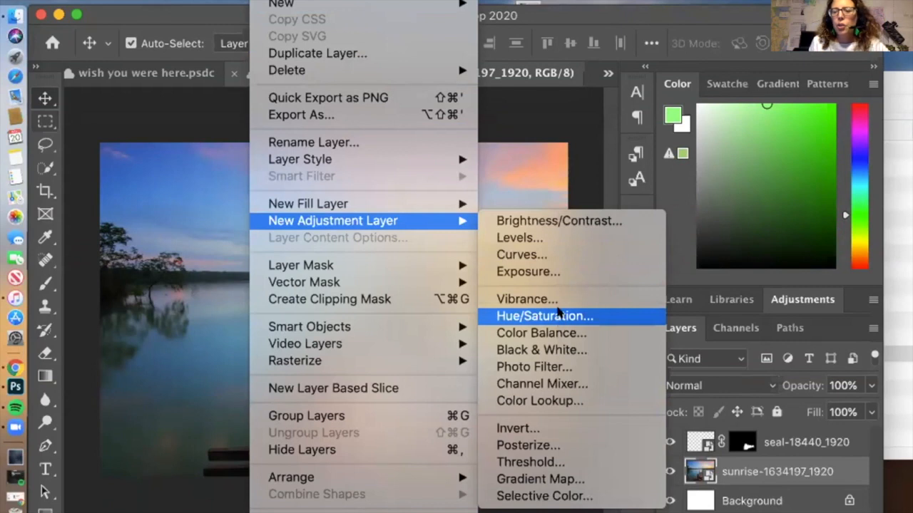
{"action": "left_click", "coordinate": [560, 315]}
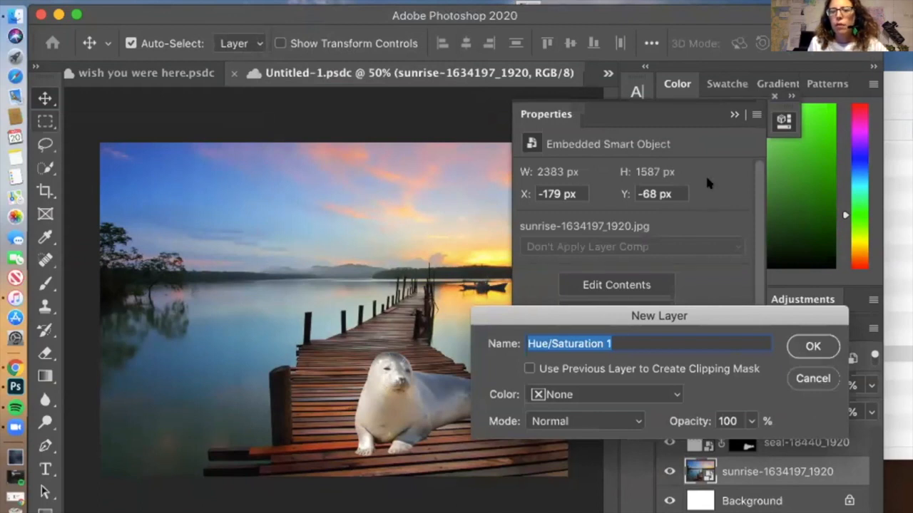
{"action": "key", "text": "Return"}
{"action": "left_click_drag", "start_coordinate": [664, 122], "coordinate": [337, 123]}
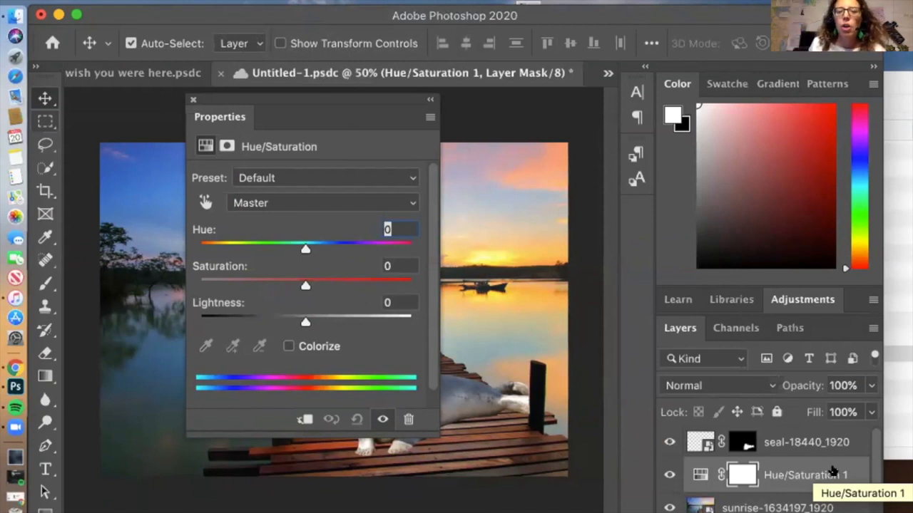
{"action": "left_click_drag", "start_coordinate": [308, 101], "coordinate": [729, 99]}
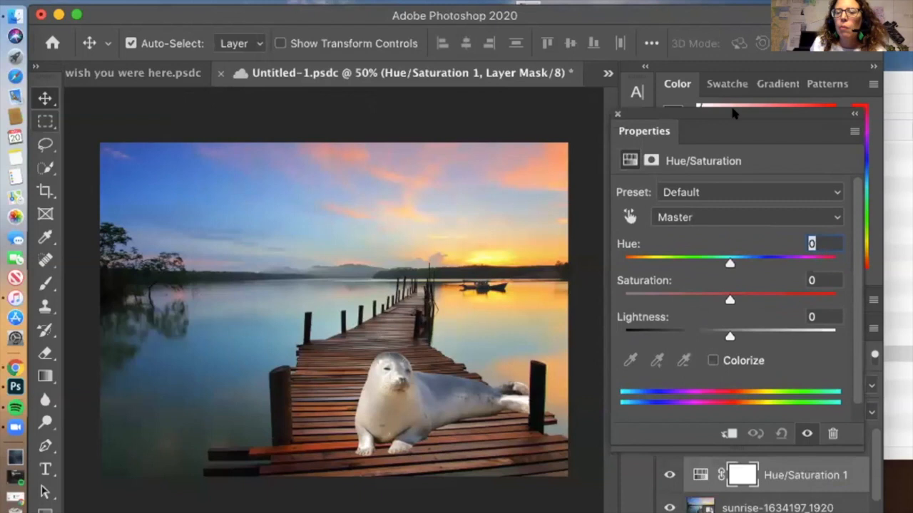
Set the adjustment layer's hue to +36, saturation to +39 and lightness to +20.
{"action": "left_click_drag", "start_coordinate": [728, 253], "coordinate": [757, 255]}
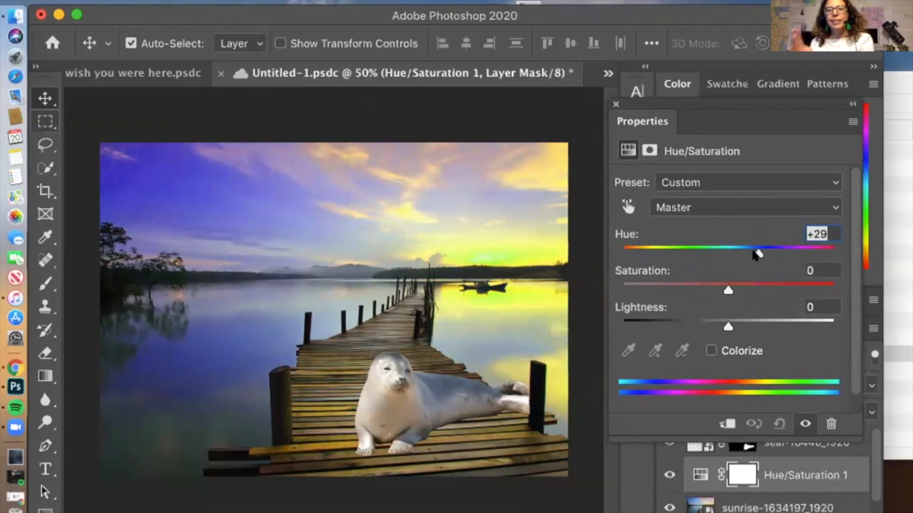
{"action": "left_click_drag", "start_coordinate": [757, 255], "coordinate": [771, 255]}
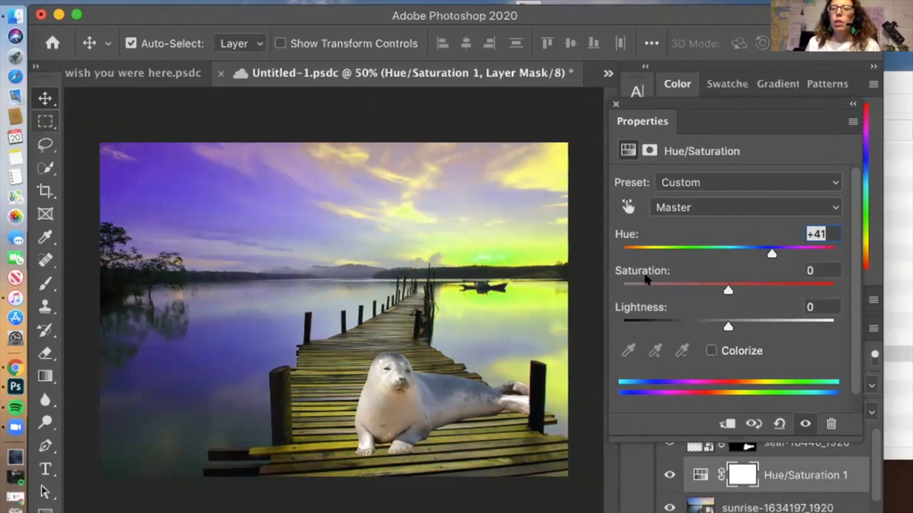
{"action": "left_click_drag", "start_coordinate": [726, 290], "coordinate": [752, 288]}
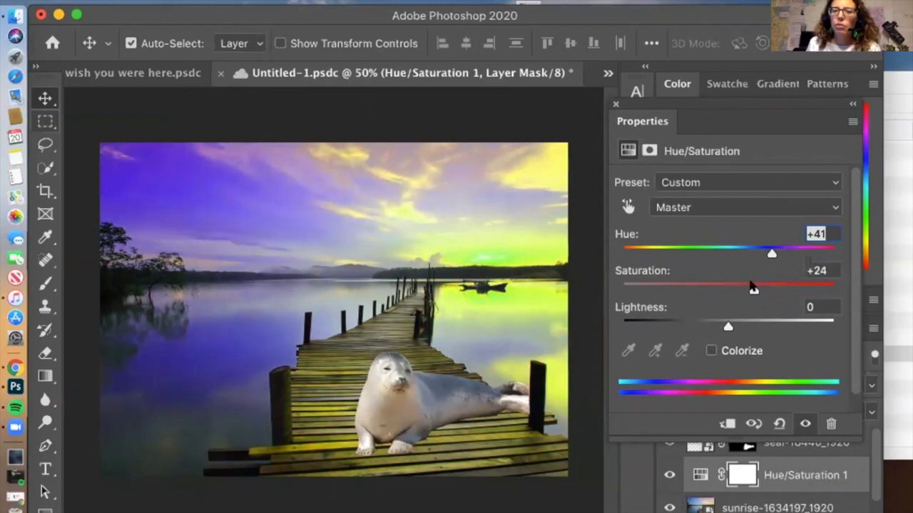
{"action": "mouse_move", "coordinate": [773, 252]}
{"action": "left_mouse_down"}
{"action": "mouse_move", "coordinate": [832, 254]}
{"action": "mouse_move", "coordinate": [619, 254]}
{"action": "mouse_move", "coordinate": [818, 254]}
{"action": "mouse_move", "coordinate": [778, 254]}
{"action": "mouse_move", "coordinate": [786, 253]}
{"action": "left_mouse_up"}
{"action": "mouse_move", "coordinate": [753, 289]}
{"action": "left_mouse_down"}
{"action": "mouse_move", "coordinate": [829, 289]}
{"action": "mouse_move", "coordinate": [606, 282]}
{"action": "mouse_move", "coordinate": [770, 289]}
{"action": "left_mouse_up"}
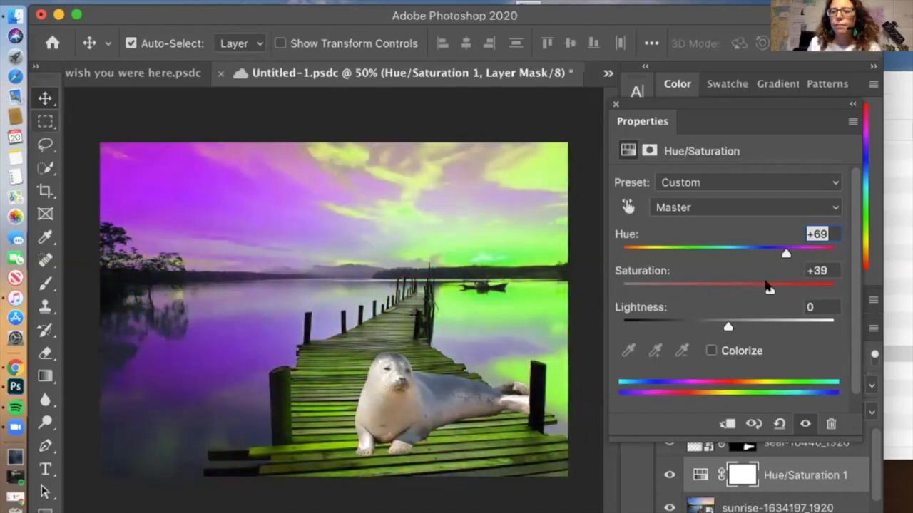
{"action": "left_click_drag", "start_coordinate": [781, 244], "coordinate": [748, 251]}
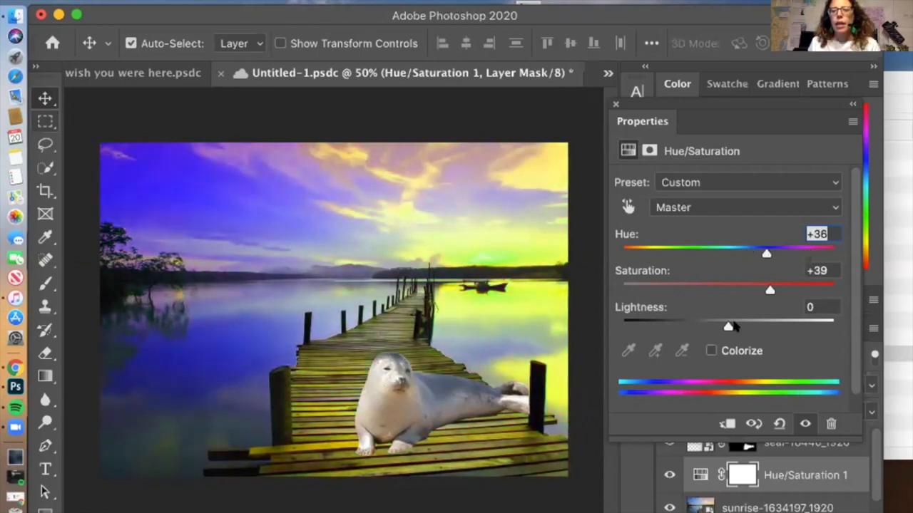
{"action": "mouse_move", "coordinate": [731, 326]}
{"action": "left_mouse_down"}
{"action": "mouse_move", "coordinate": [747, 326]}
{"action": "mouse_move", "coordinate": [717, 327]}
{"action": "mouse_move", "coordinate": [760, 326]}
{"action": "mouse_move", "coordinate": [746, 326]}
{"action": "left_mouse_up"}
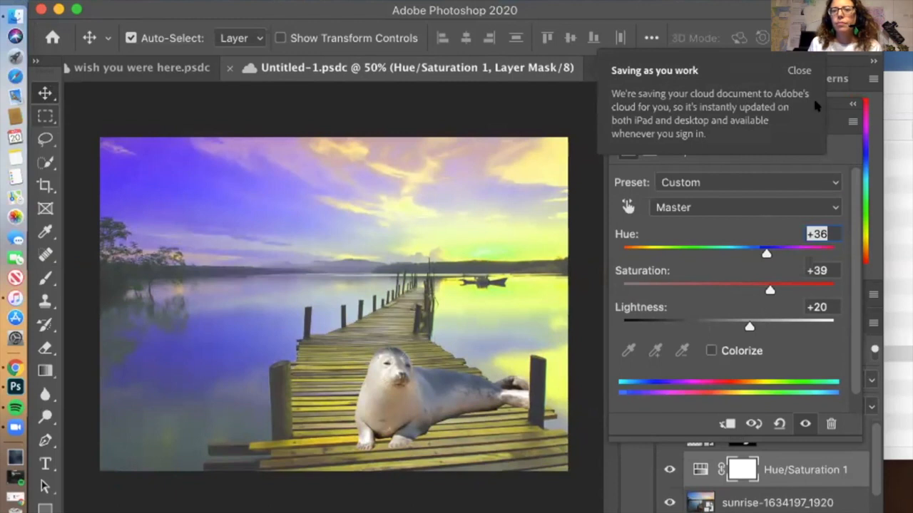
Dismiss the cloud-saving notice and the adjustment properties, and compare the image with the Hue/Saturation 1 layer hidden and shown.
{"action": "left_click", "coordinate": [797, 70]}
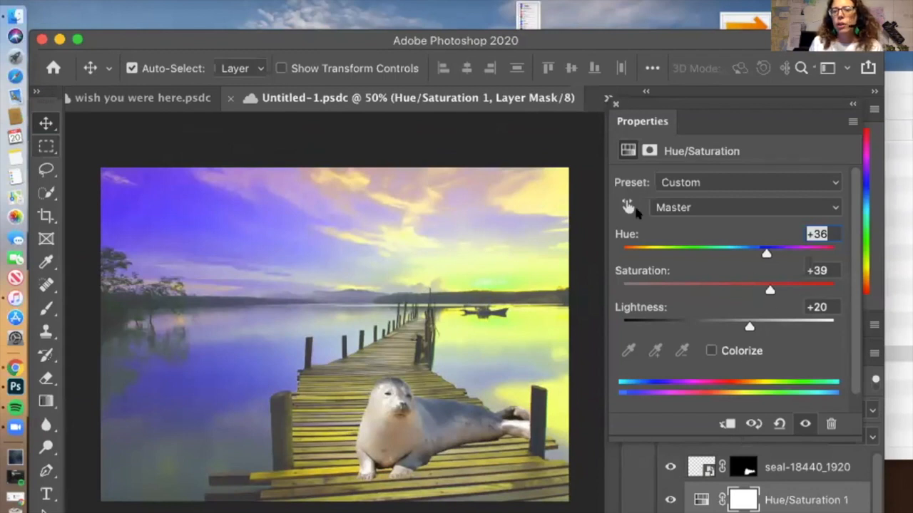
{"action": "left_click", "coordinate": [608, 100]}
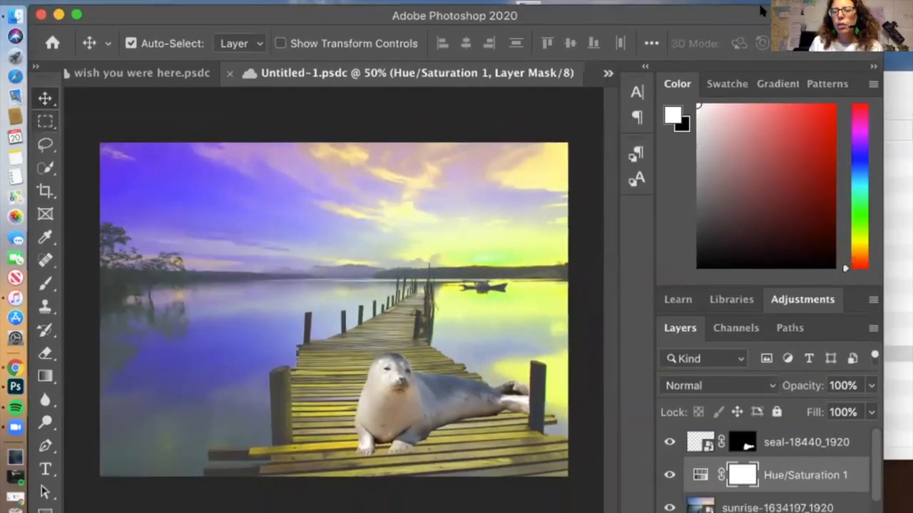
{"action": "left_click", "coordinate": [668, 474]}
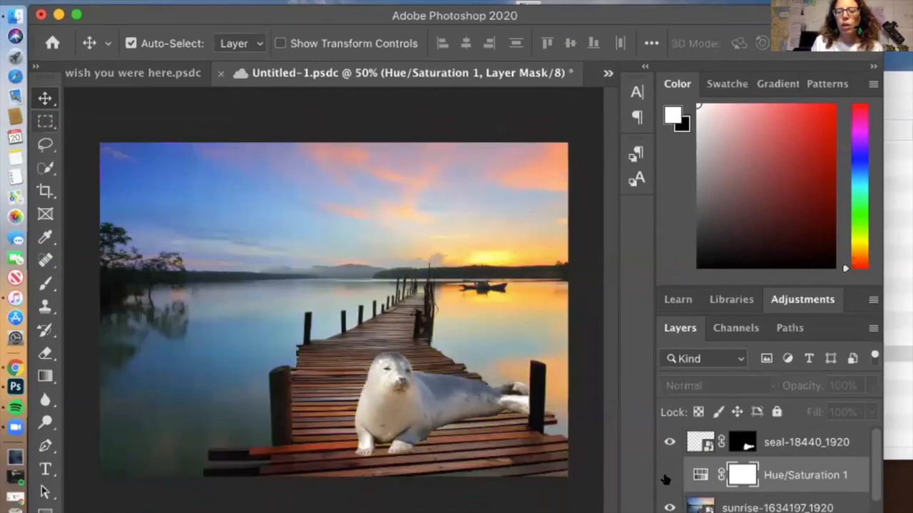
{"action": "left_click", "coordinate": [668, 475]}
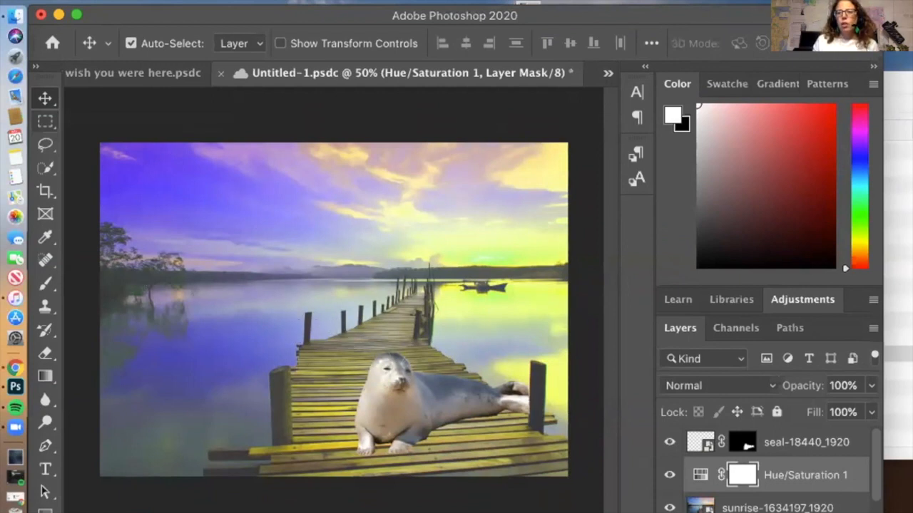
{"action": "mouse_move", "coordinate": [456, 15]}
{"action": "left_mouse_down"}
{"action": "mouse_move", "coordinate": [457, 32]}
{"action": "mouse_move", "coordinate": [456, 7]}
{"action": "left_mouse_up"}
{"action": "left_click", "coordinate": [414, 2]}
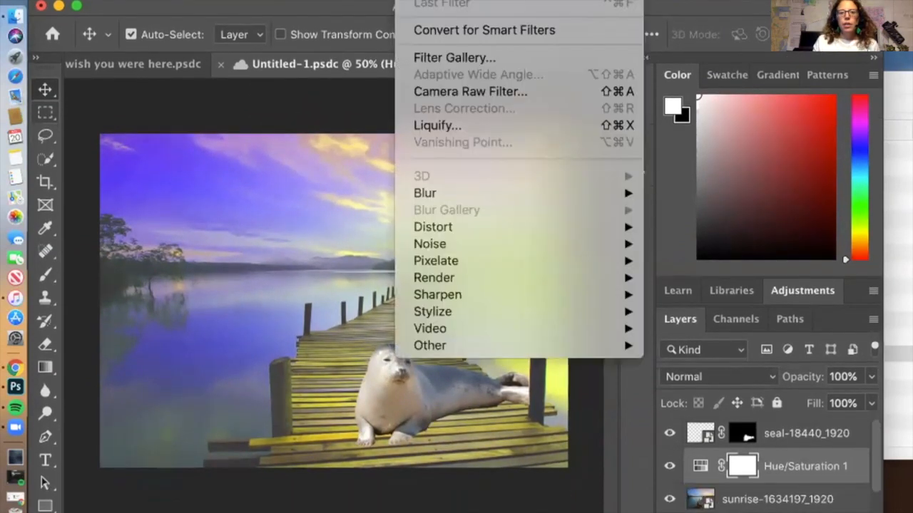
{"action": "mouse_move", "coordinate": [314, 1]}
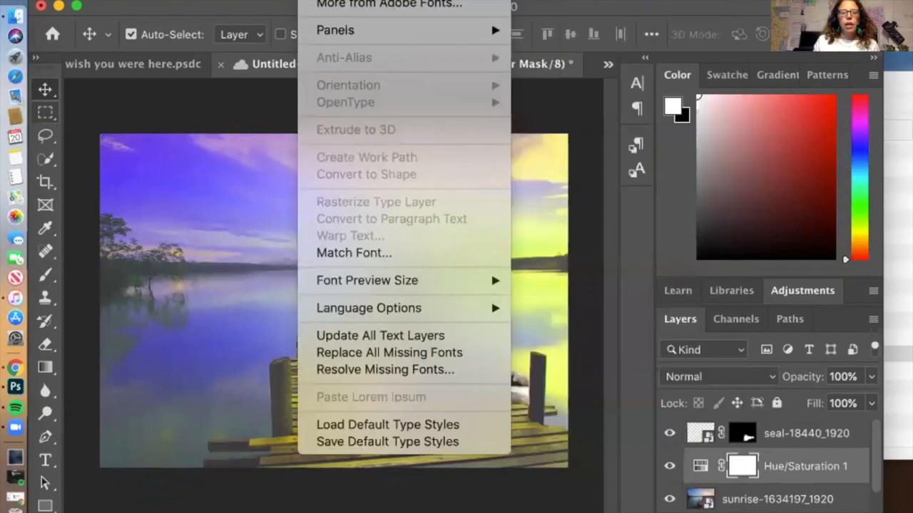
{"action": "key", "text": "Escape"}
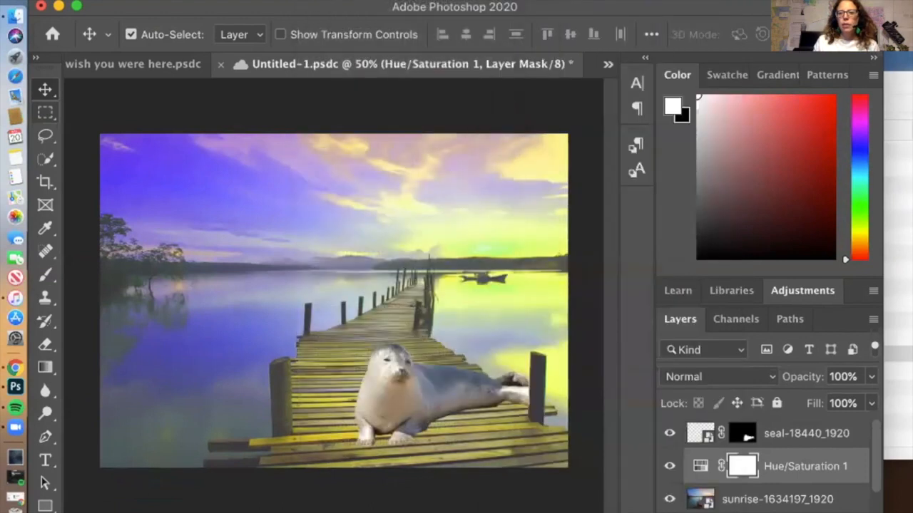
{"action": "left_click", "coordinate": [314, 1]}
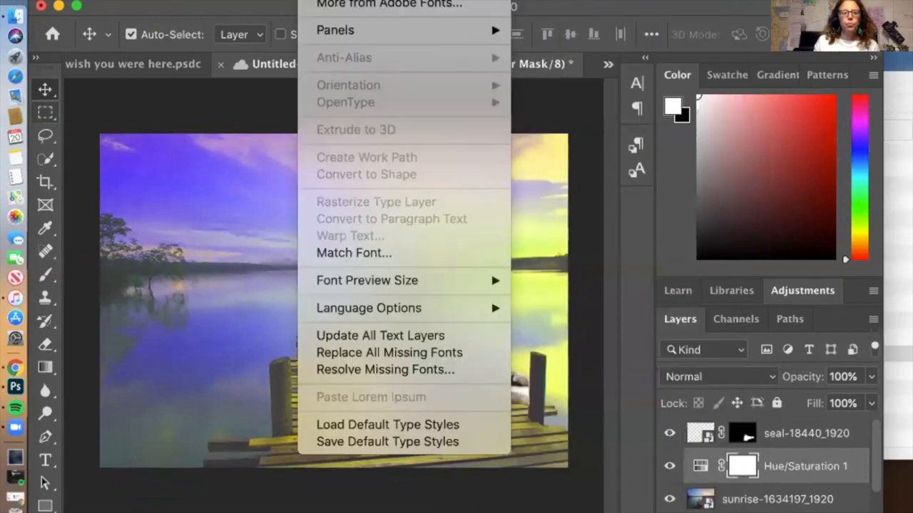
{"action": "mouse_move", "coordinate": [264, 1]}
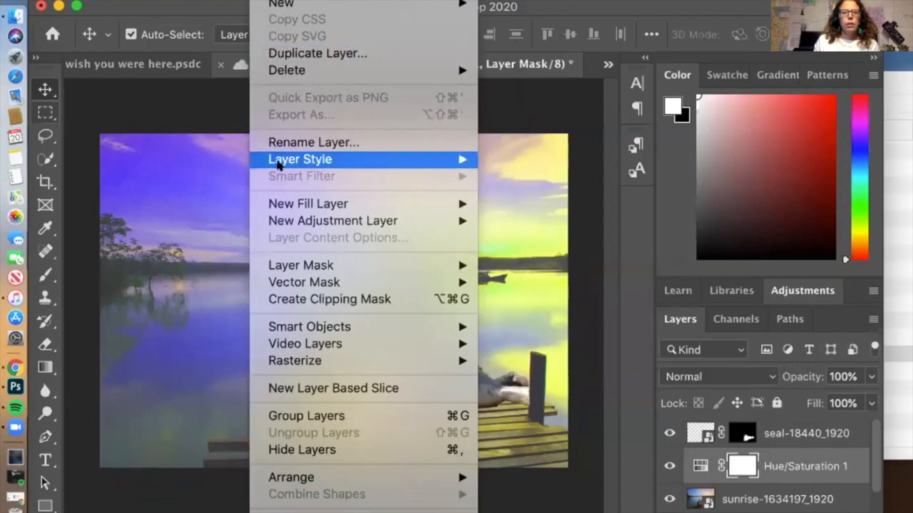
Look over the available adjustment layer types, view the finished wish you were here.psdc for comparison, and return to Untitled-1.psdc.
{"action": "mouse_move", "coordinate": [350, 221]}
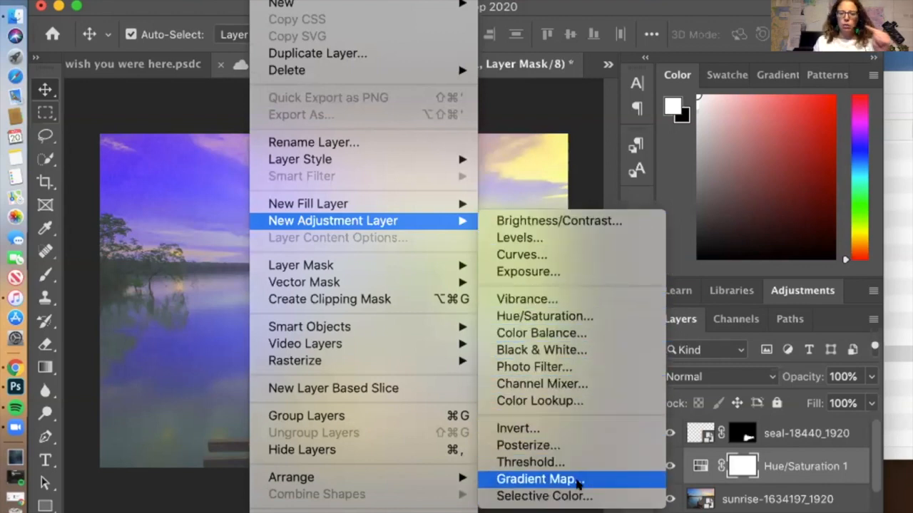
{"action": "left_click", "coordinate": [540, 479]}
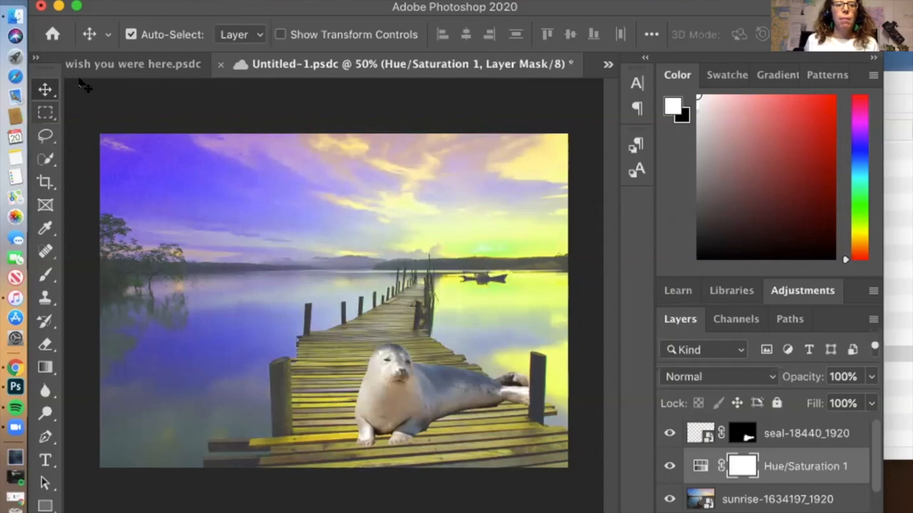
{"action": "left_click", "coordinate": [100, 66]}
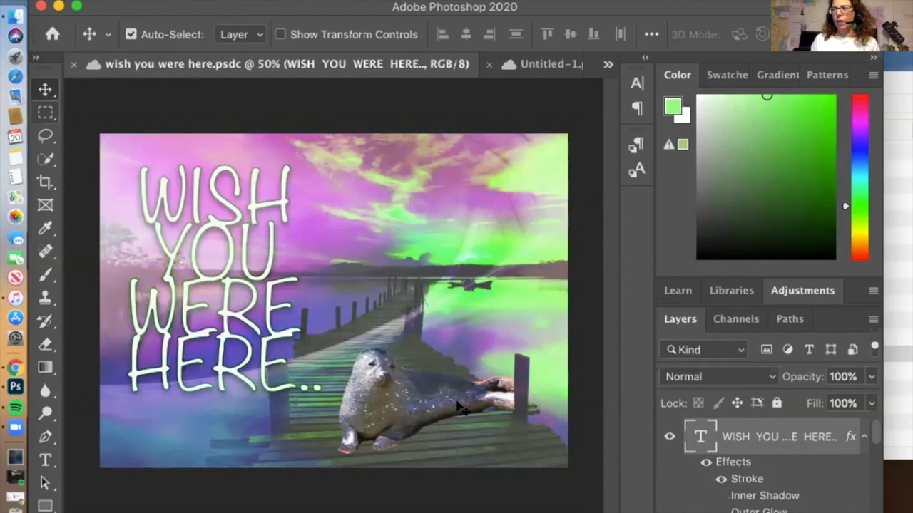
{"action": "left_click", "coordinate": [548, 65]}
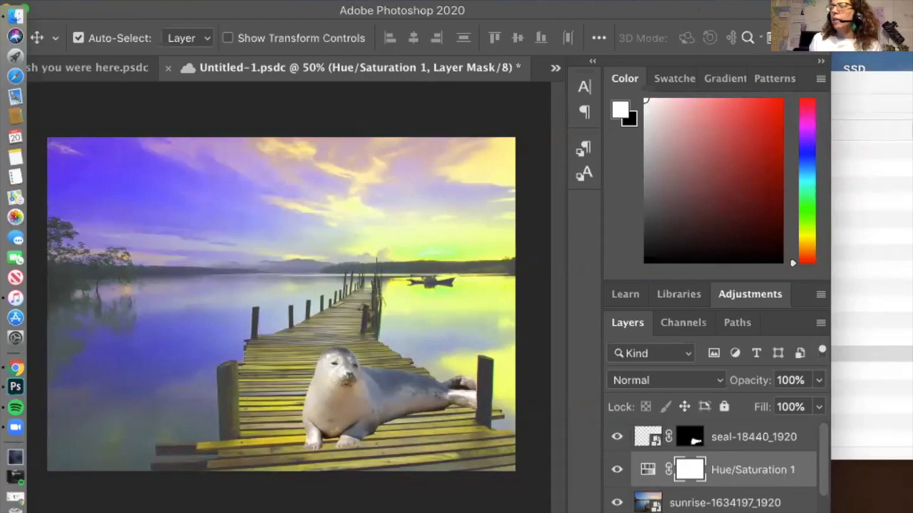
Check the image files in the Downloads folder, and open pixabay.com in a new Chrome tab.
{"action": "left_click", "coordinate": [15, 15]}
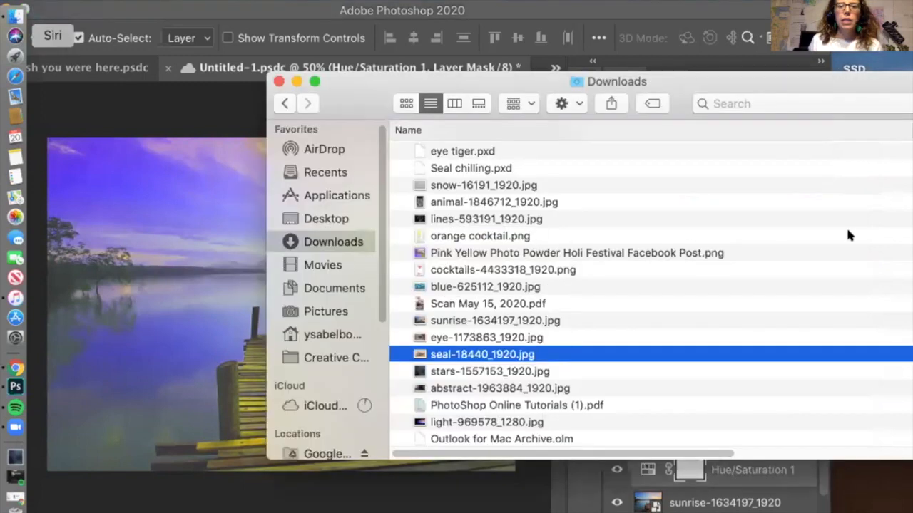
{"action": "left_click", "coordinate": [679, 66]}
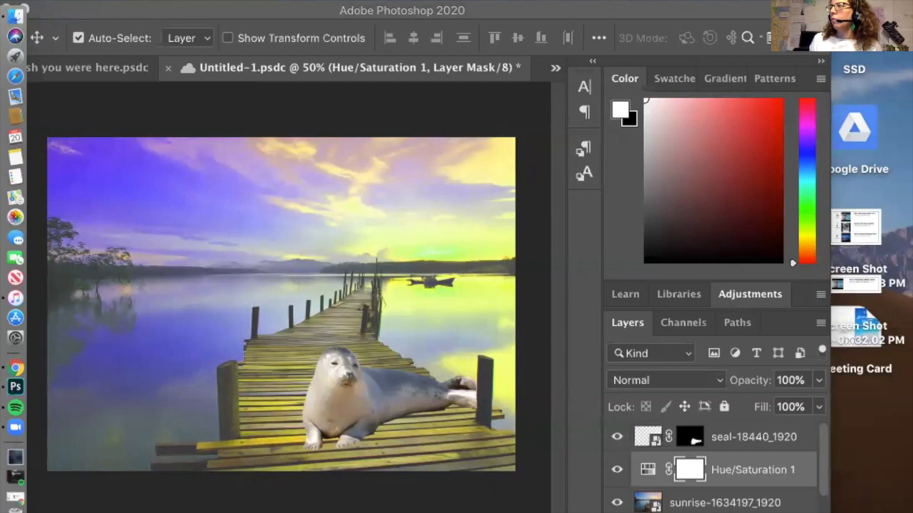
{"action": "key", "text": "super+Tab"}
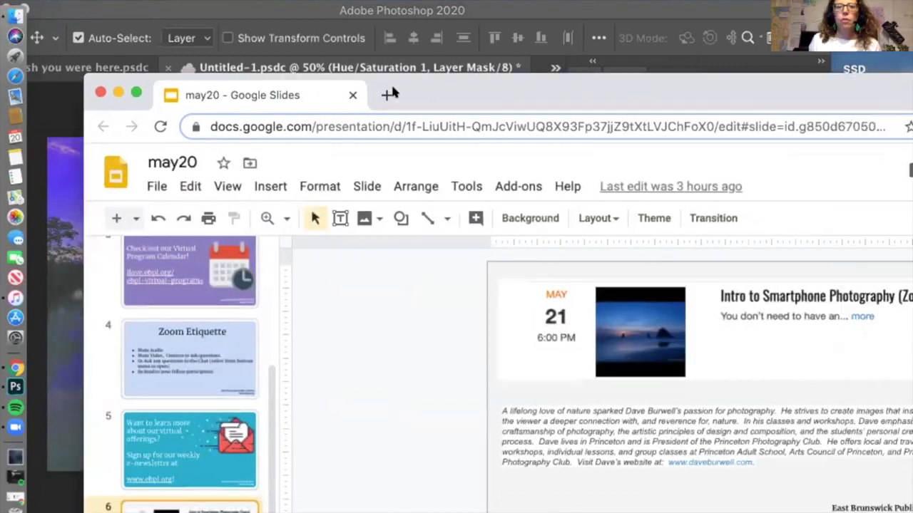
{"action": "left_click", "coordinate": [388, 93]}
{"action": "type", "text": "pixaba"}
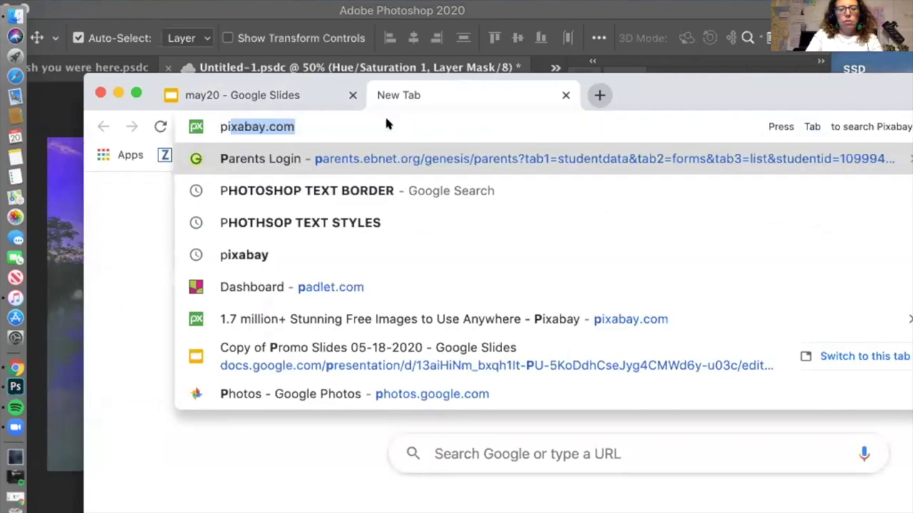
{"action": "type", "text": "y"}
{"action": "key", "text": "Return"}
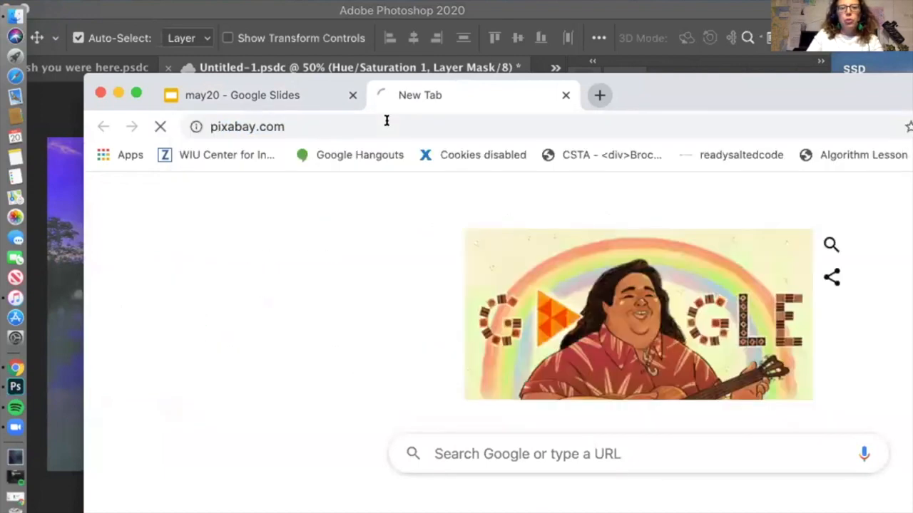
Browse the free images on the Pixabay home page and clear the browser window out of the way.
{"action": "scroll", "coordinate": [449, 285], "scroll_direction": "down", "scroll_amount": 10}
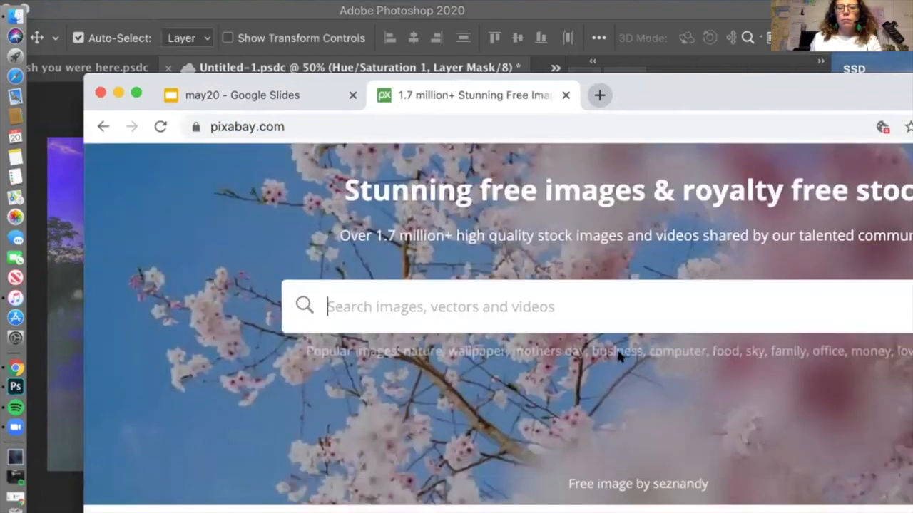
{"action": "scroll", "coordinate": [616, 347], "scroll_direction": "up", "scroll_amount": 5}
{"action": "scroll", "coordinate": [616, 343], "scroll_direction": "up", "scroll_amount": 3}
{"action": "scroll", "coordinate": [617, 336], "scroll_direction": "down", "scroll_amount": 8}
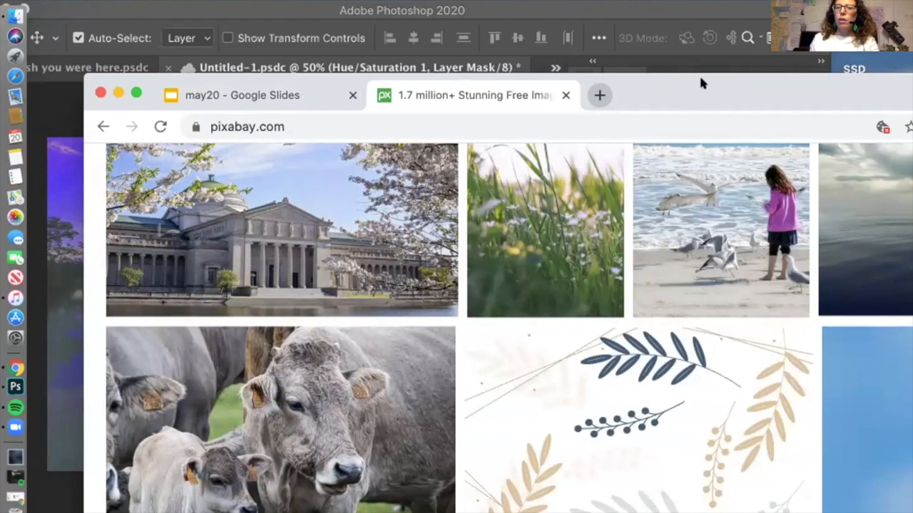
{"action": "left_click_drag", "start_coordinate": [694, 88], "coordinate": [912, 125]}
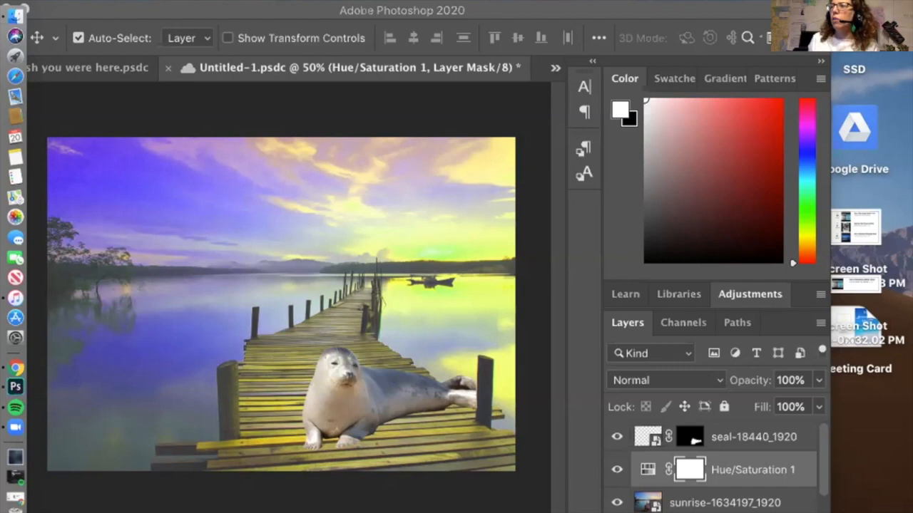
Switch to the Downloads folder in Finder and place snow-16191_1920.jpg into Untitled-1.psdc in Photoshop.
{"action": "key", "text": "super+Tab"}
{"action": "left_click_drag", "start_coordinate": [392, 154], "coordinate": [512, 125]}
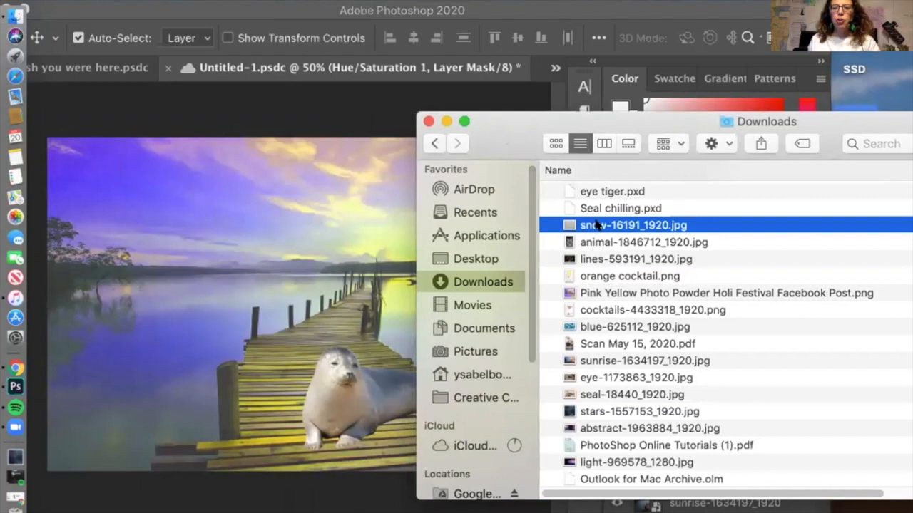
{"action": "left_click_drag", "start_coordinate": [595, 226], "coordinate": [189, 265]}
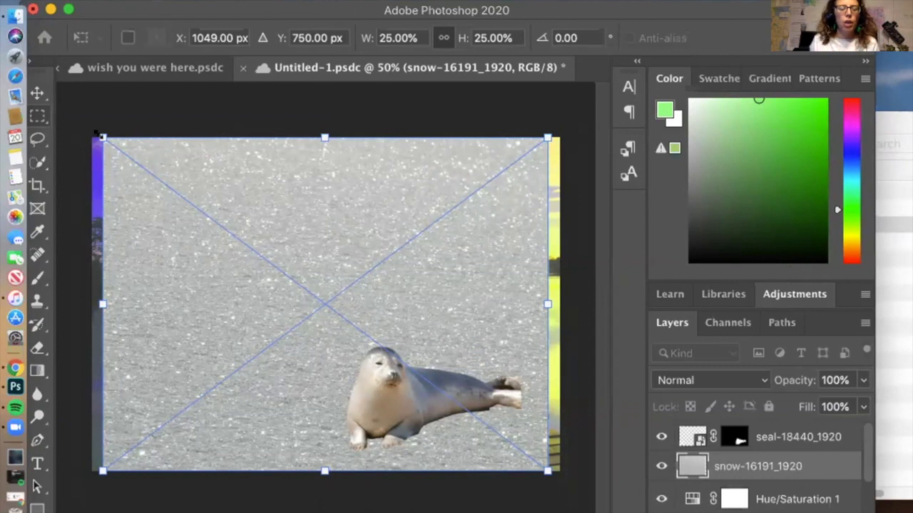
Scale the placed snow image to about 27.71%, position it to cover the whole canvas, and commit the placement.
{"action": "left_click_drag", "start_coordinate": [96, 134], "coordinate": [67, 110]}
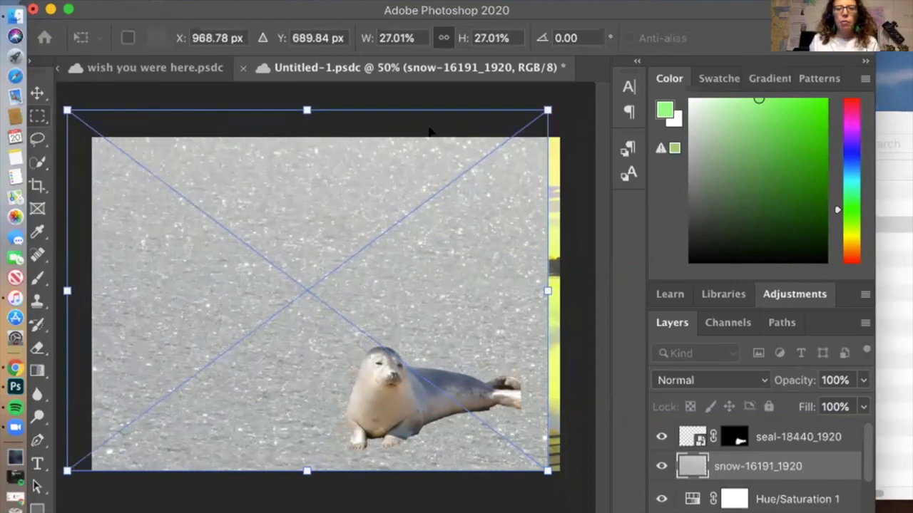
{"action": "left_click_drag", "start_coordinate": [540, 107], "coordinate": [368, 251]}
{"action": "left_click_drag", "start_coordinate": [245, 298], "coordinate": [386, 303]}
{"action": "left_click_drag", "start_coordinate": [213, 232], "coordinate": [80, 132]}
{"action": "left_click_drag", "start_coordinate": [535, 125], "coordinate": [570, 101]}
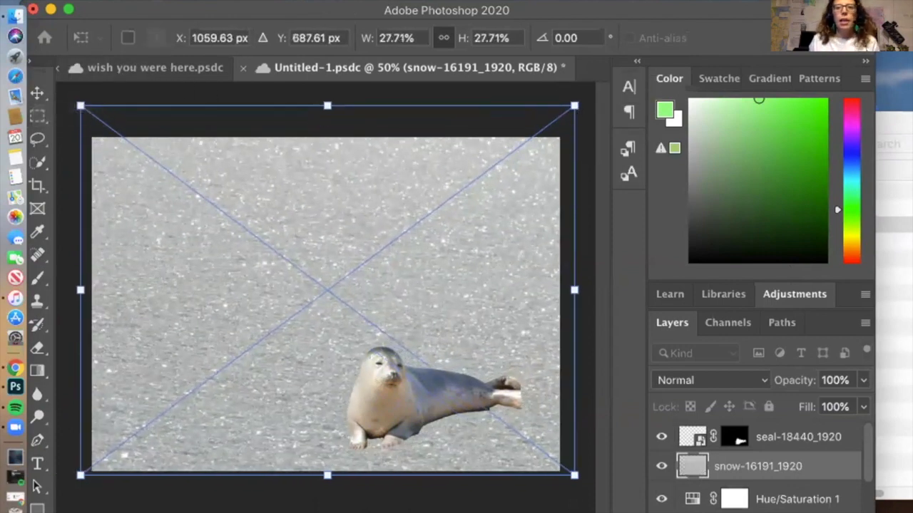
{"action": "left_click_drag", "start_coordinate": [348, 10], "coordinate": [385, 10]}
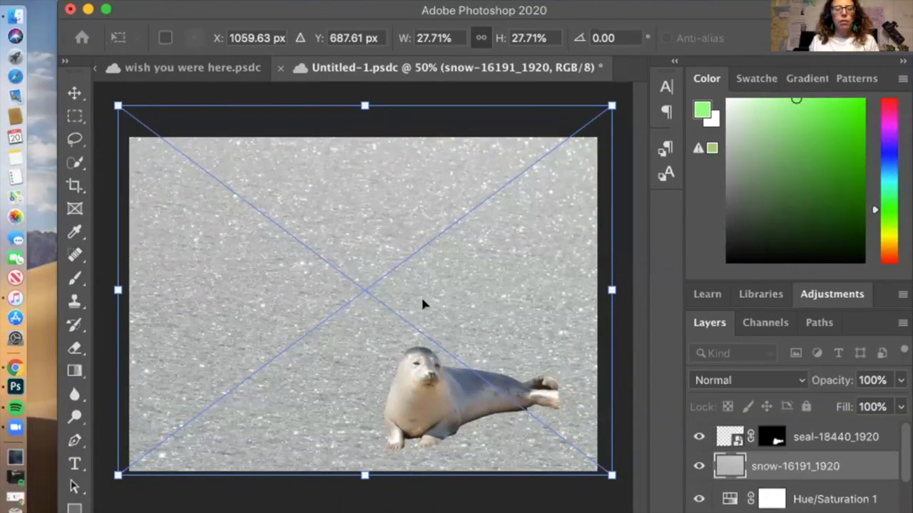
{"action": "left_click", "coordinate": [74, 93]}
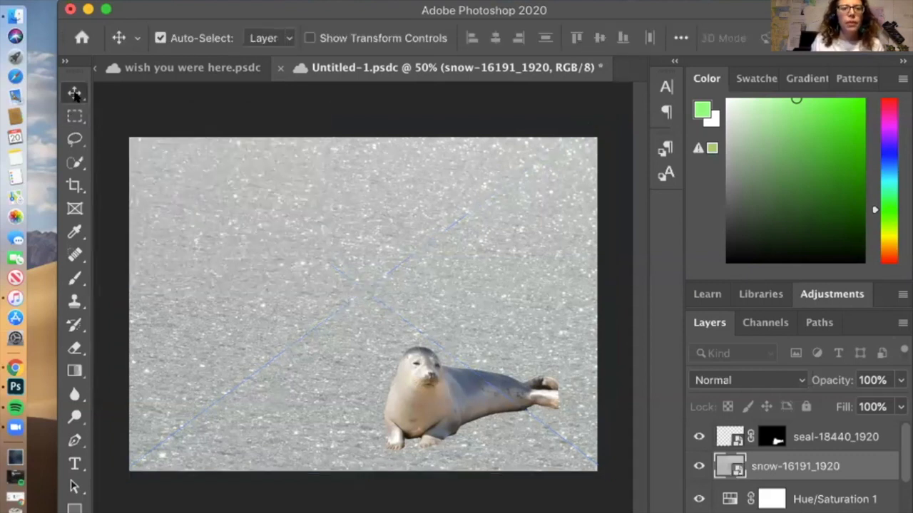
Move the snow-16191_1920 layer above the seal-18440_1920 layer in the layer stack.
{"action": "left_click_drag", "start_coordinate": [749, 7], "coordinate": [642, 8]}
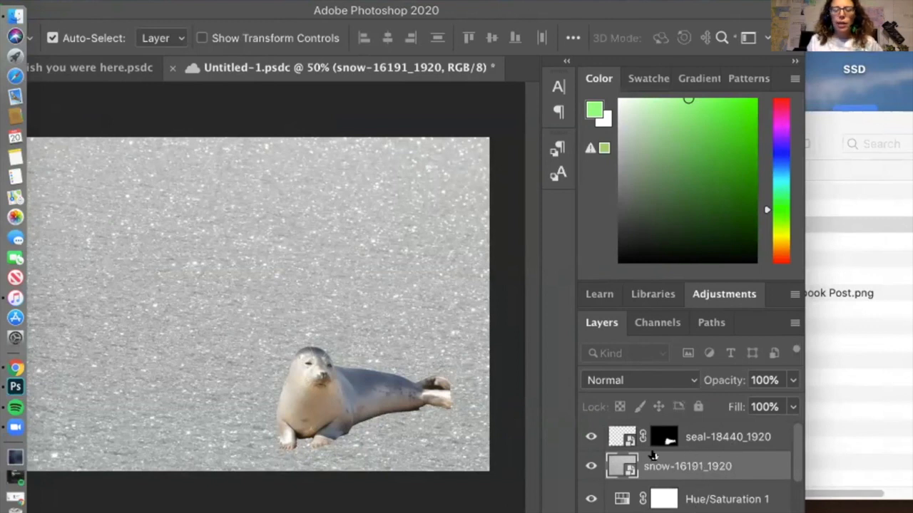
{"action": "left_click_drag", "start_coordinate": [661, 466], "coordinate": [661, 426]}
{"action": "left_click_drag", "start_coordinate": [767, 9], "coordinate": [874, 10]}
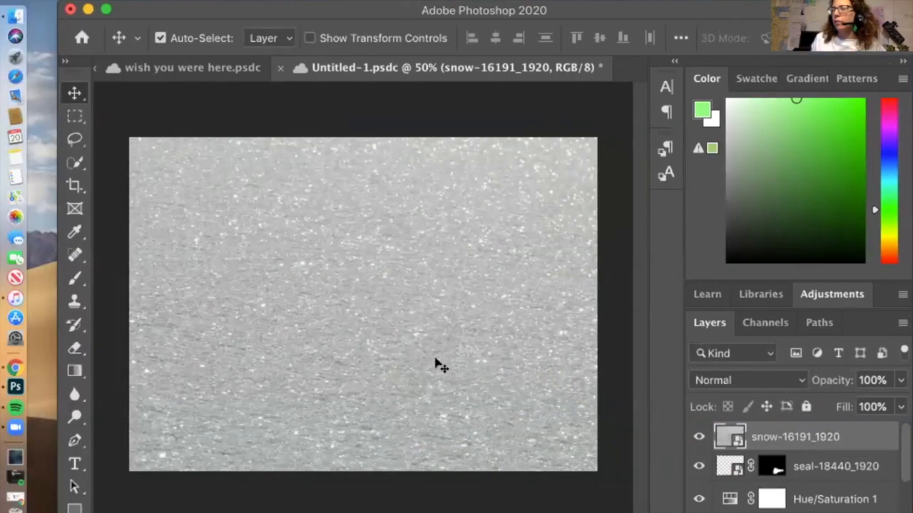
Create a clipping mask from the snow-16191_1920 layer onto the seal-18440_1920 layer.
{"action": "left_click_drag", "start_coordinate": [856, 10], "coordinate": [798, 10]}
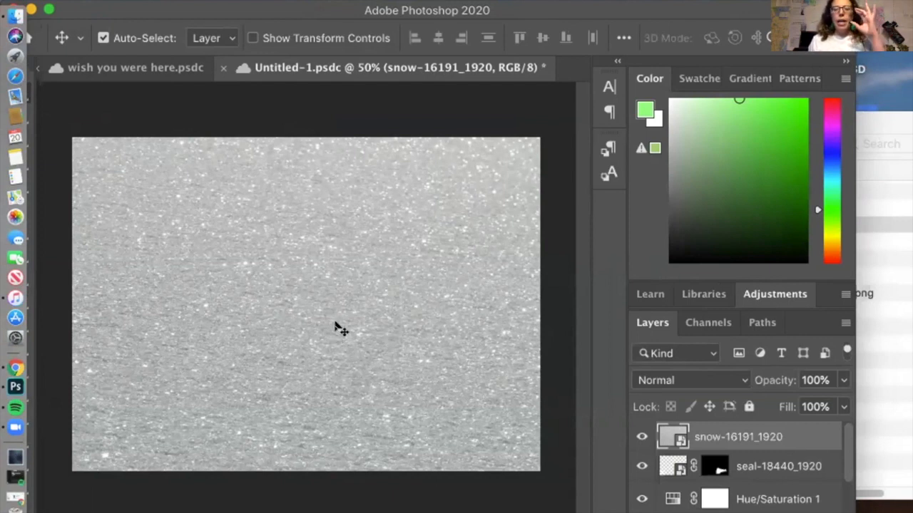
{"action": "left_click_drag", "start_coordinate": [788, 10], "coordinate": [813, 17]}
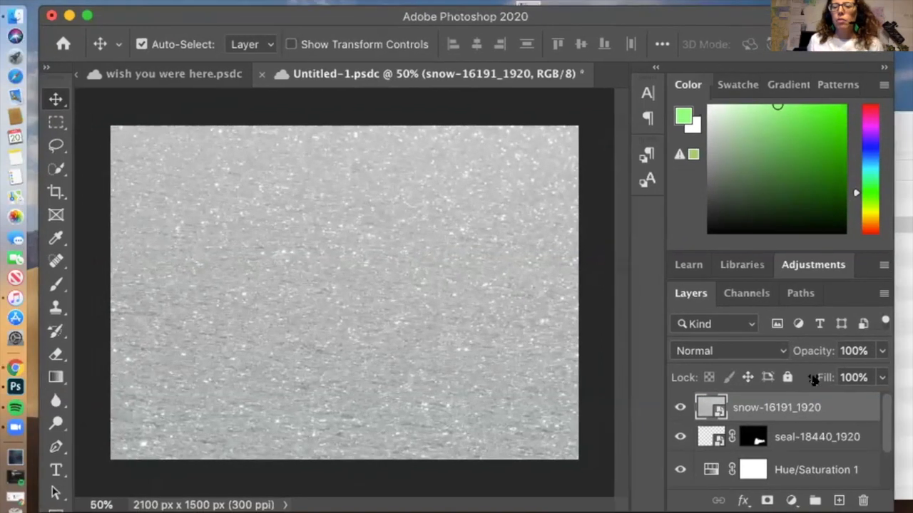
{"action": "right_click", "coordinate": [742, 407]}
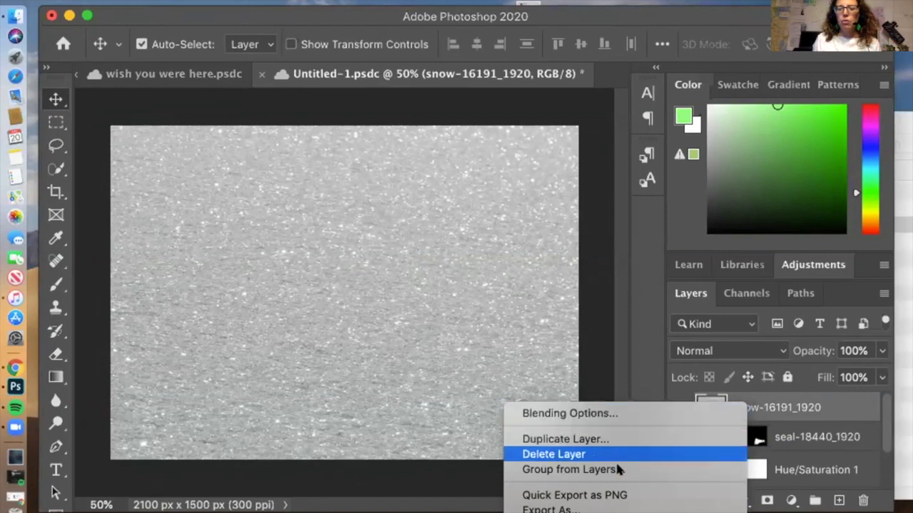
{"action": "scroll", "coordinate": [635, 476], "scroll_direction": "down", "scroll_amount": 6}
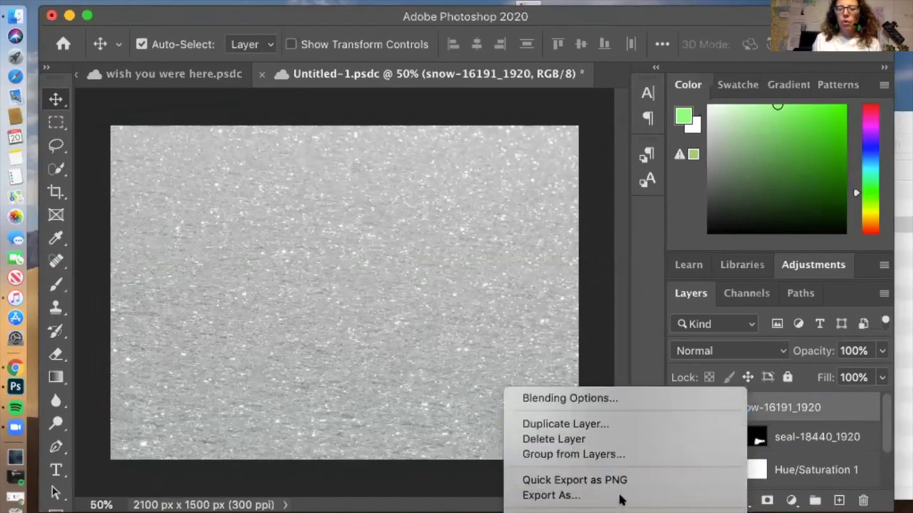
{"action": "scroll", "coordinate": [631, 492], "scroll_direction": "down", "scroll_amount": 3}
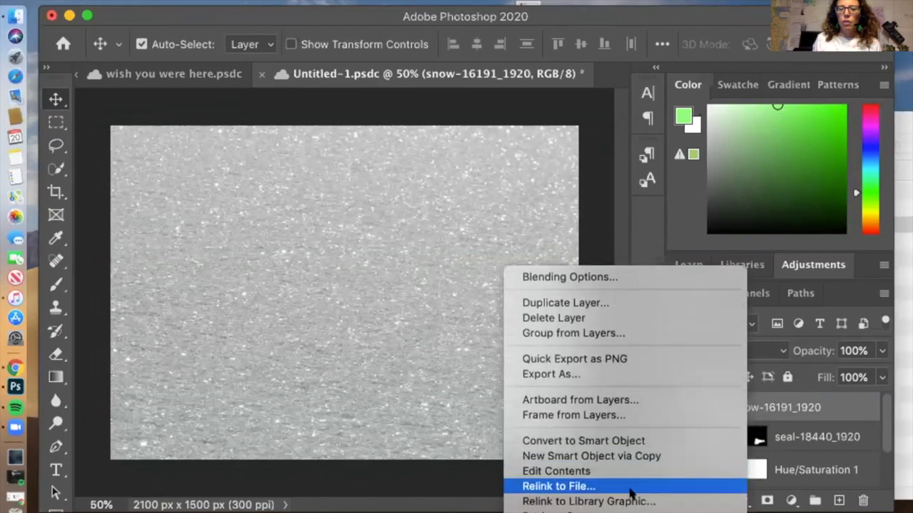
{"action": "scroll", "coordinate": [631, 492], "scroll_direction": "down", "scroll_amount": 5}
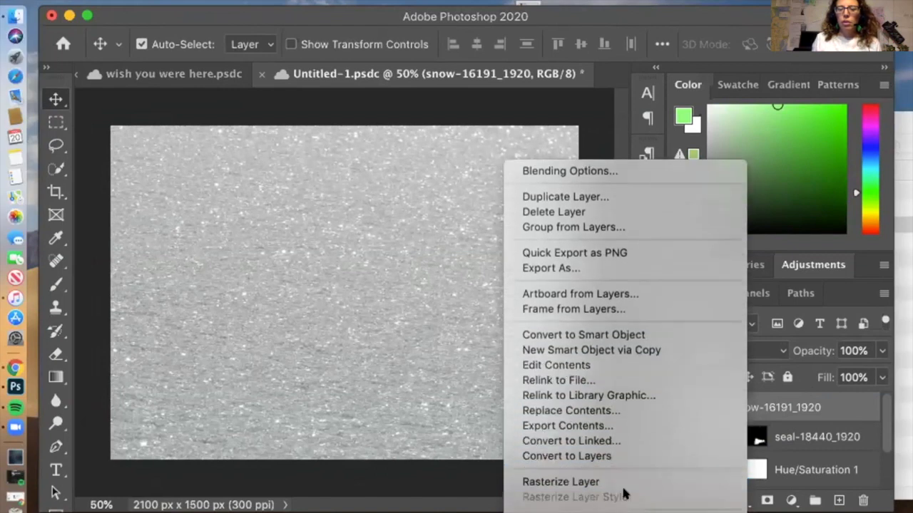
{"action": "scroll", "coordinate": [623, 494], "scroll_direction": "down", "scroll_amount": 3}
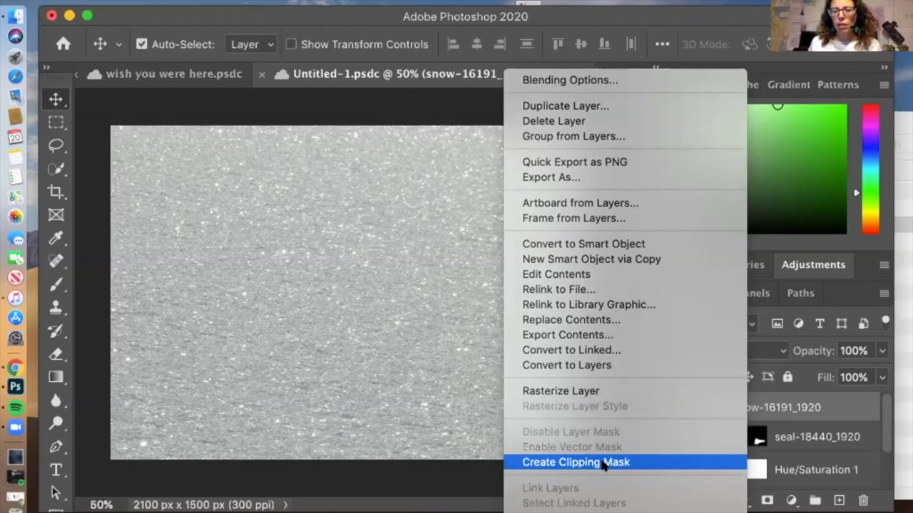
{"action": "left_click", "coordinate": [605, 464]}
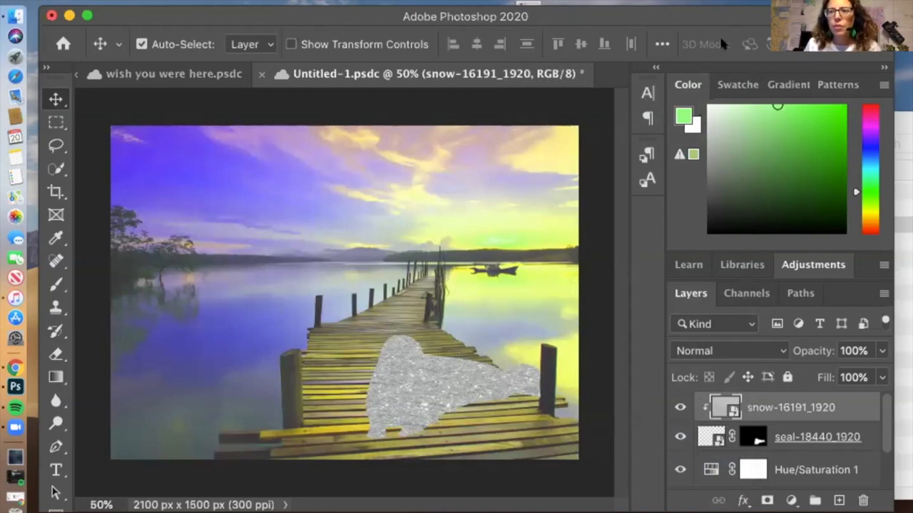
Release the clipping mask on the snow-16191_1920 layer.
{"action": "left_click_drag", "start_coordinate": [799, 16], "coordinate": [774, 6]}
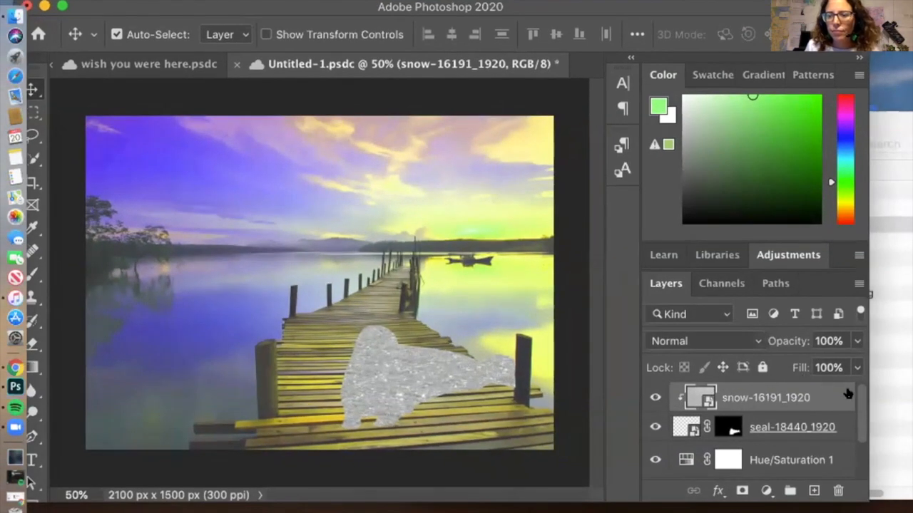
{"action": "scroll", "coordinate": [849, 388], "scroll_direction": "down", "scroll_amount": 1}
{"action": "scroll", "coordinate": [849, 384], "scroll_direction": "up", "scroll_amount": 1}
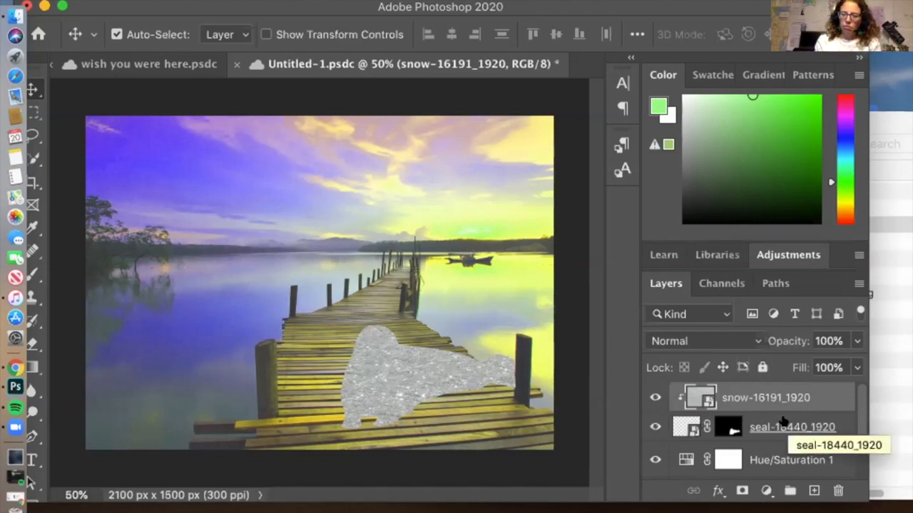
{"action": "right_click", "coordinate": [673, 397]}
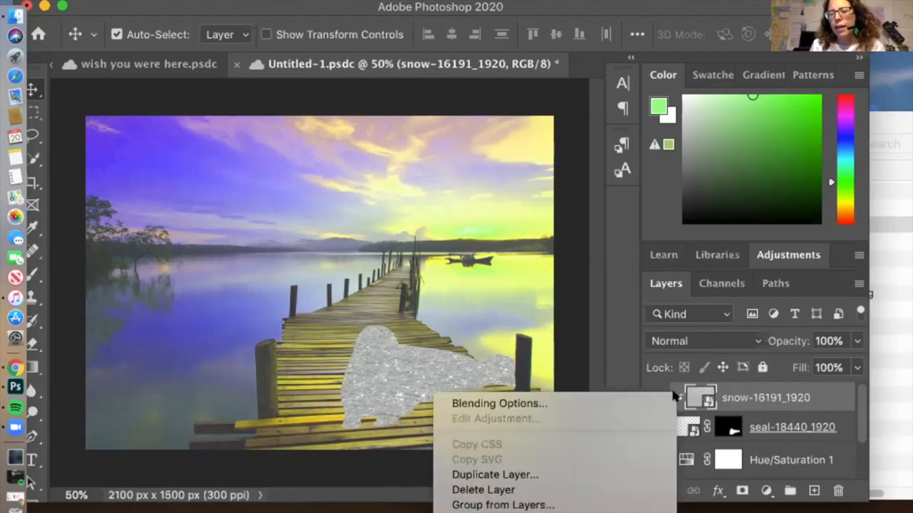
{"action": "scroll", "coordinate": [573, 452], "scroll_direction": "down", "scroll_amount": 5}
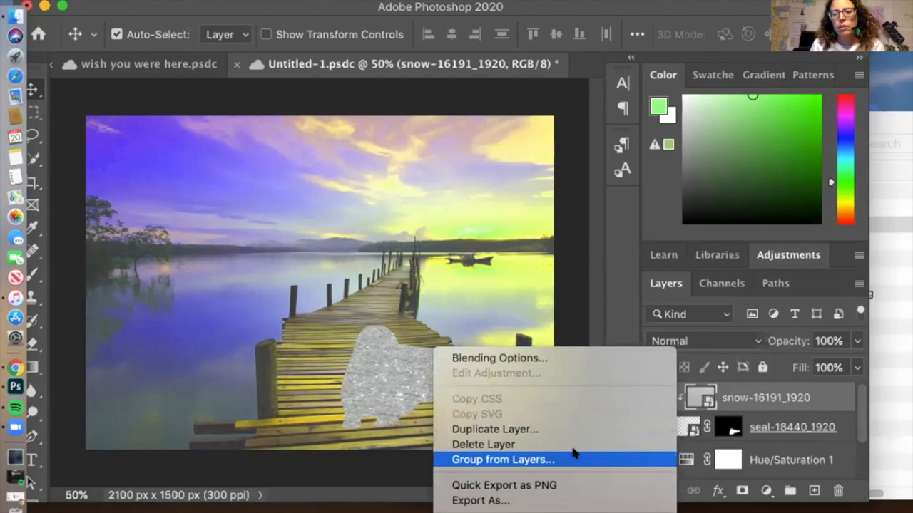
{"action": "scroll", "coordinate": [572, 452], "scroll_direction": "down", "scroll_amount": 5}
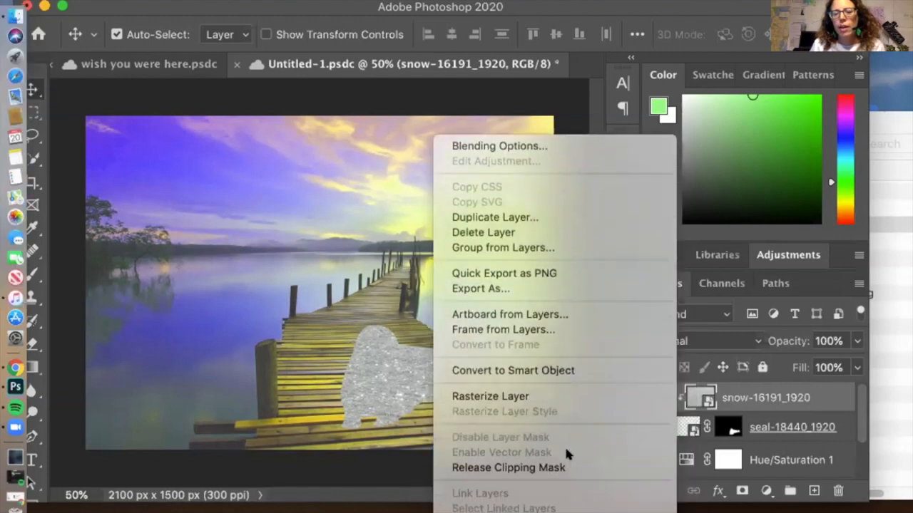
{"action": "left_click", "coordinate": [560, 467]}
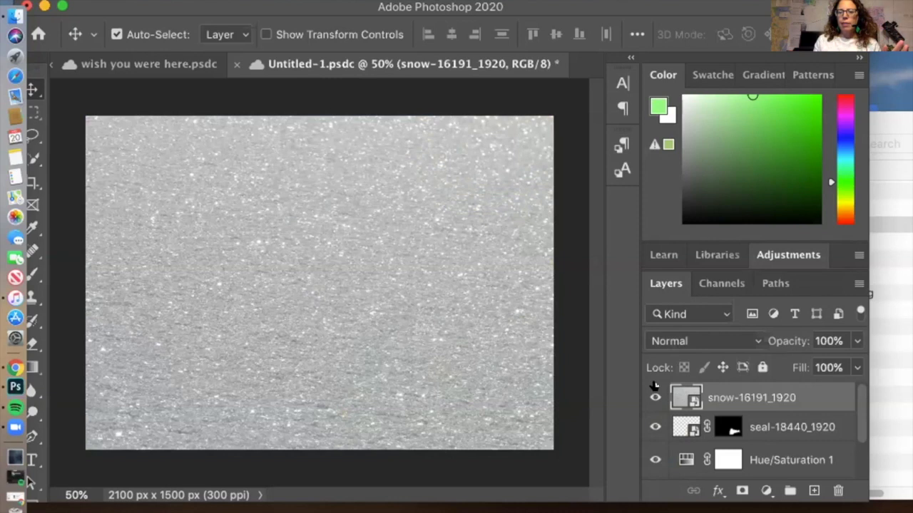
Clip the snow-16191_1920 layer to the seal-18440_1920 layer again and set its blend mode to Overlay.
{"action": "right_click", "coordinate": [733, 395]}
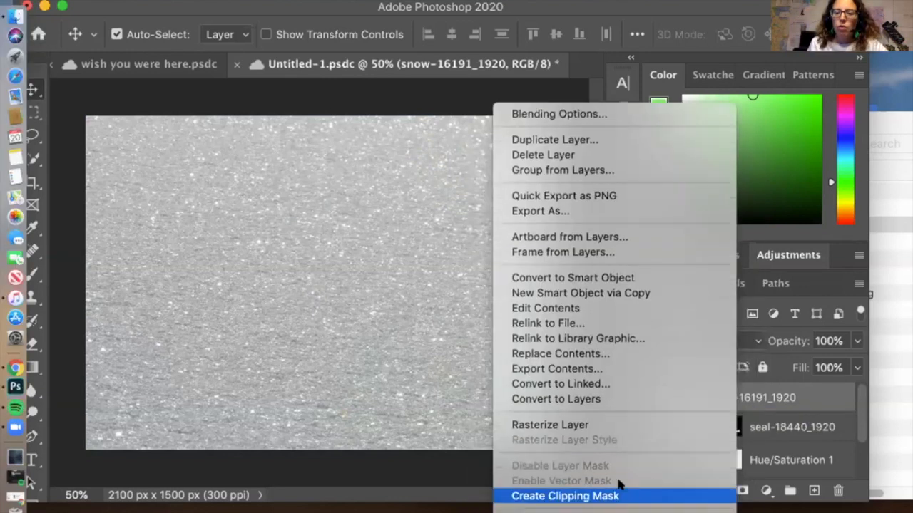
{"action": "left_click", "coordinate": [562, 495]}
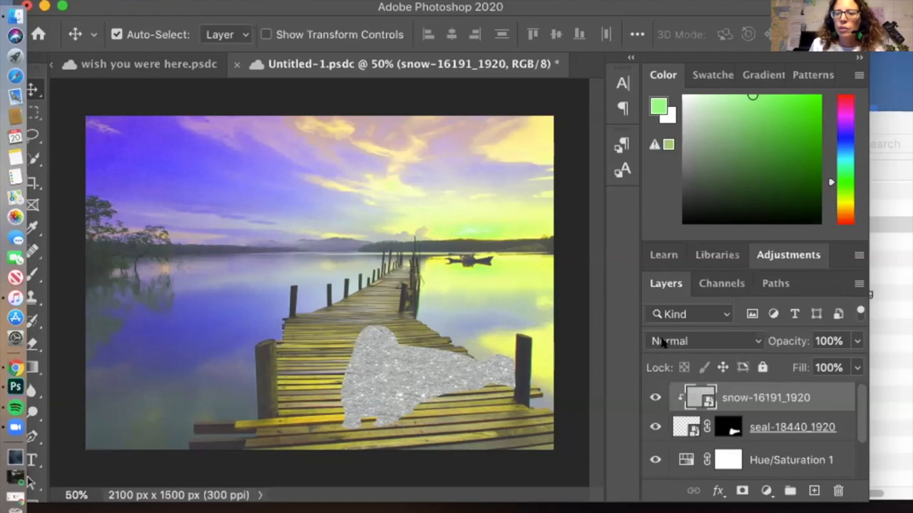
{"action": "left_click", "coordinate": [759, 342]}
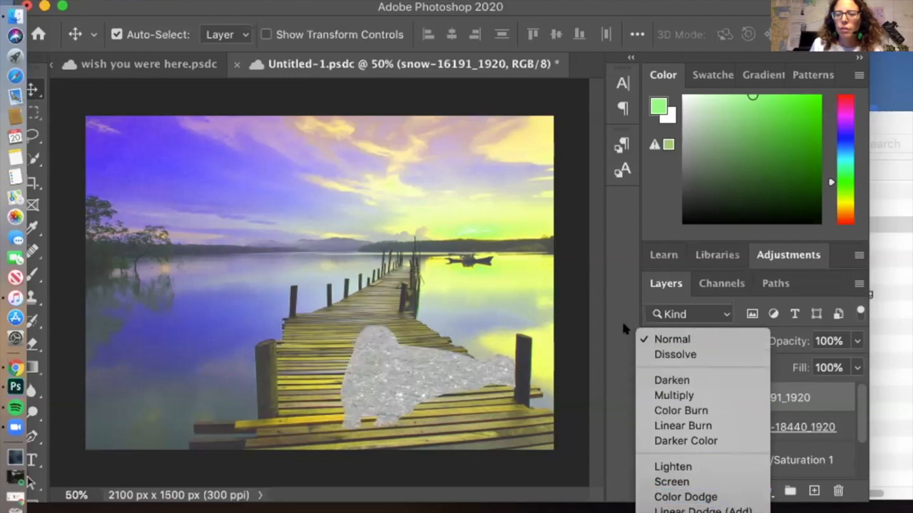
{"action": "left_click", "coordinate": [616, 316]}
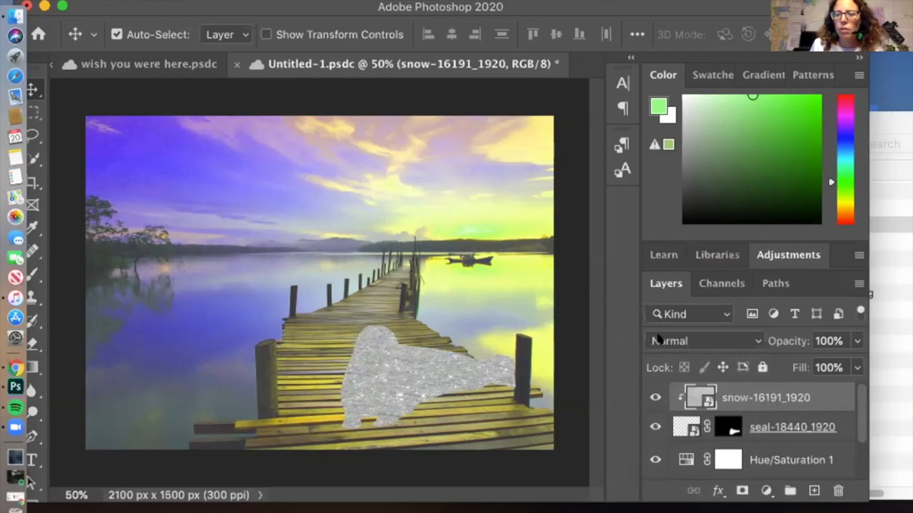
{"action": "left_click", "coordinate": [759, 342]}
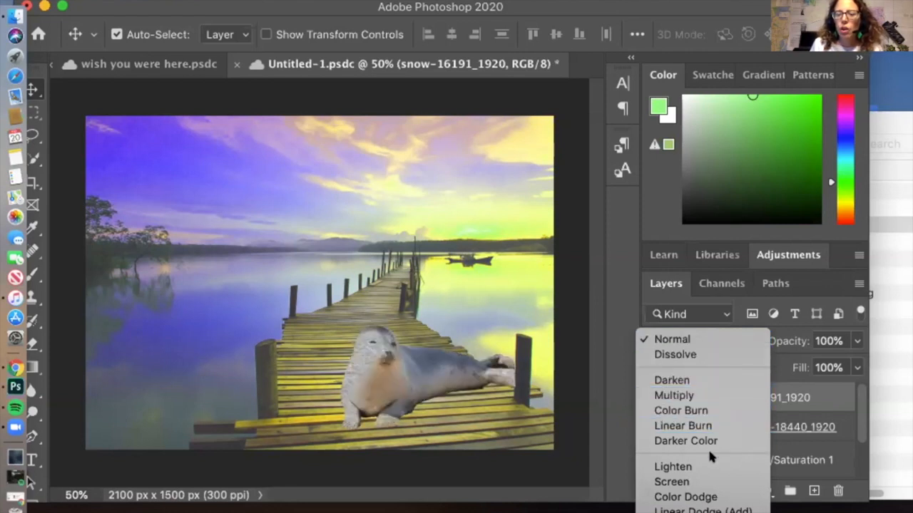
{"action": "scroll", "coordinate": [706, 446], "scroll_direction": "down", "scroll_amount": 5}
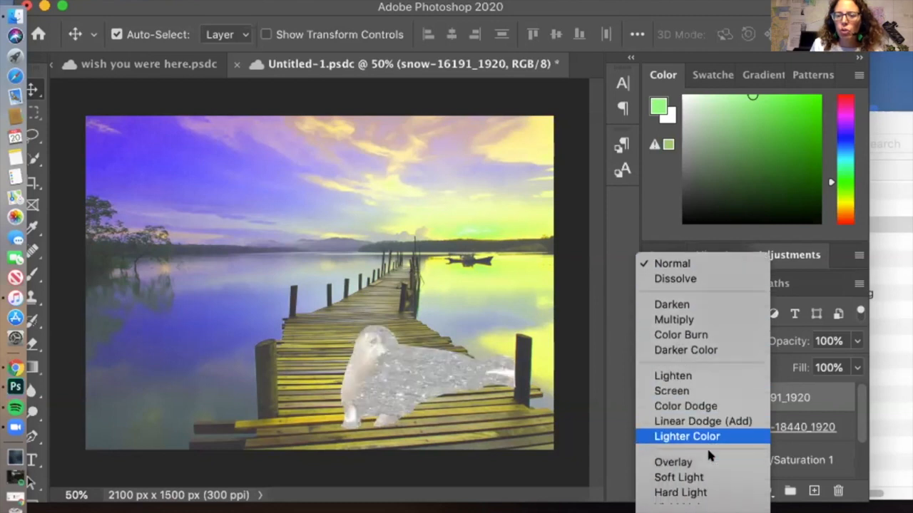
{"action": "scroll", "coordinate": [710, 454], "scroll_direction": "down", "scroll_amount": 1}
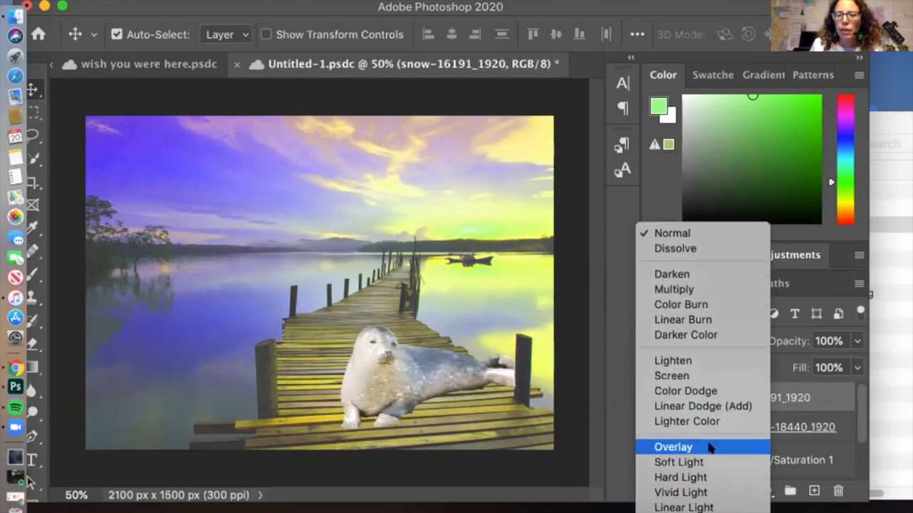
{"action": "left_click", "coordinate": [711, 447]}
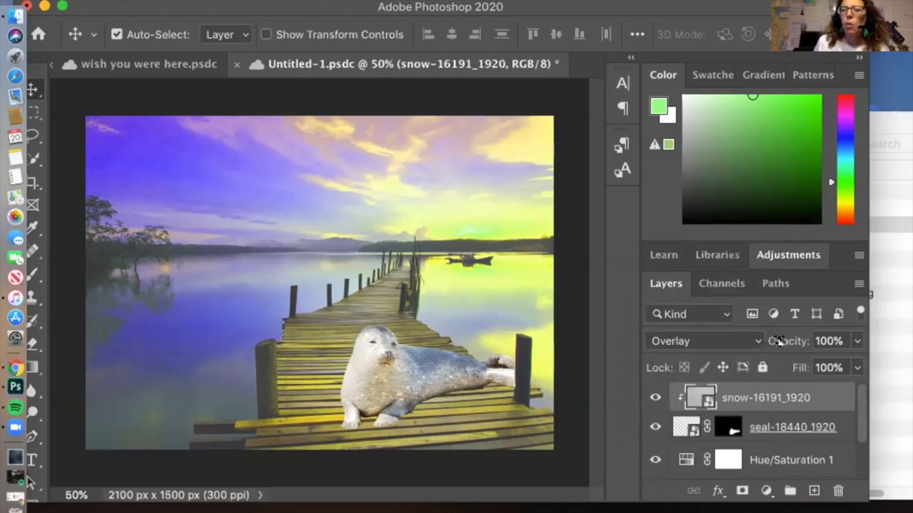
Lower the opacity of the snow-16191_1920 layer to 72%.
{"action": "left_click", "coordinate": [852, 341]}
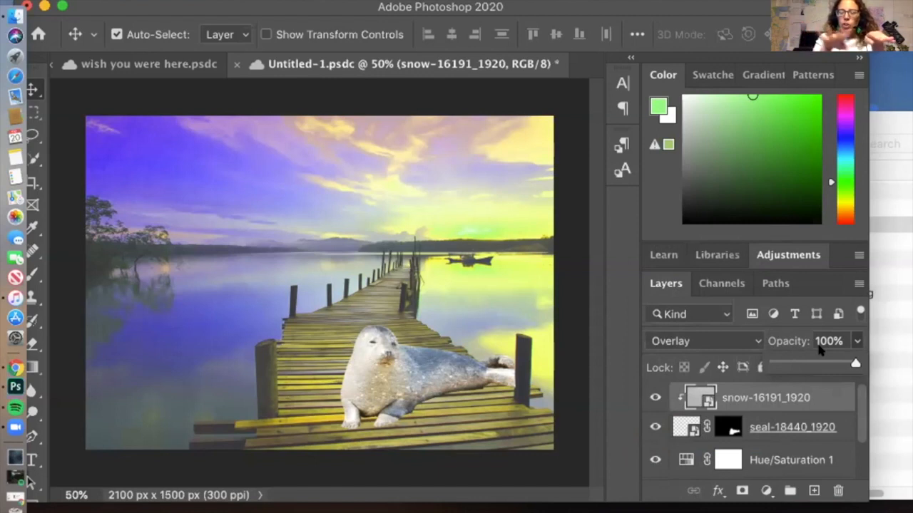
{"action": "left_click_drag", "start_coordinate": [855, 364], "coordinate": [833, 364]}
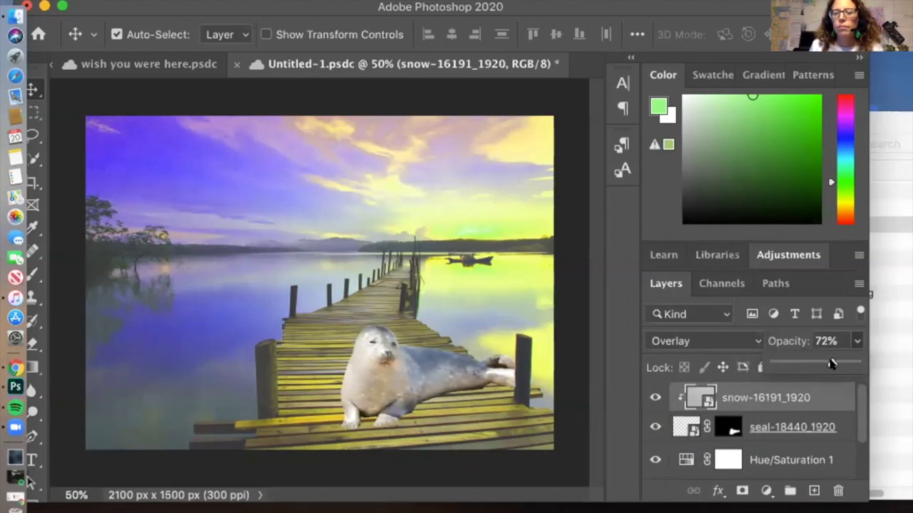
{"action": "left_click", "coordinate": [620, 369]}
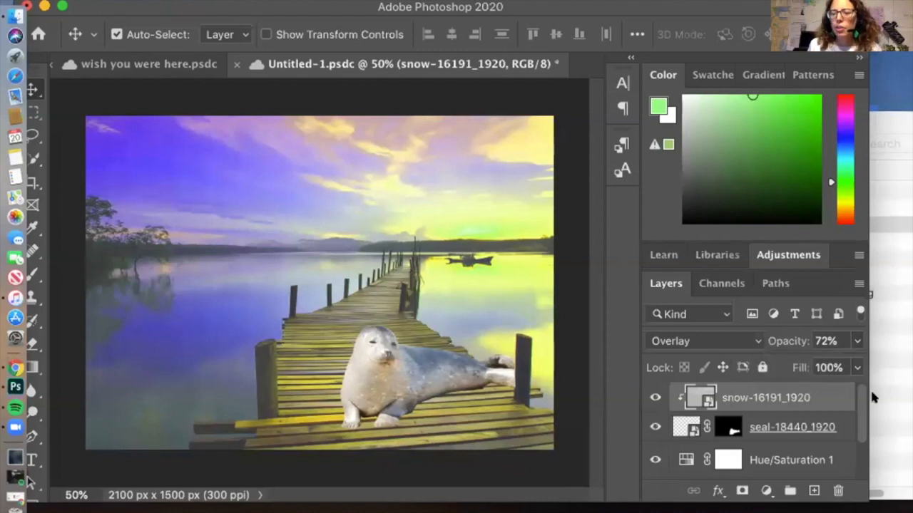
Hide the snow-16191_1920, seal-18440_1920 and Hue/Saturation 1 layers.
{"action": "scroll", "coordinate": [860, 405], "scroll_direction": "down", "scroll_amount": 1}
{"action": "scroll", "coordinate": [856, 400], "scroll_direction": "up", "scroll_amount": 1}
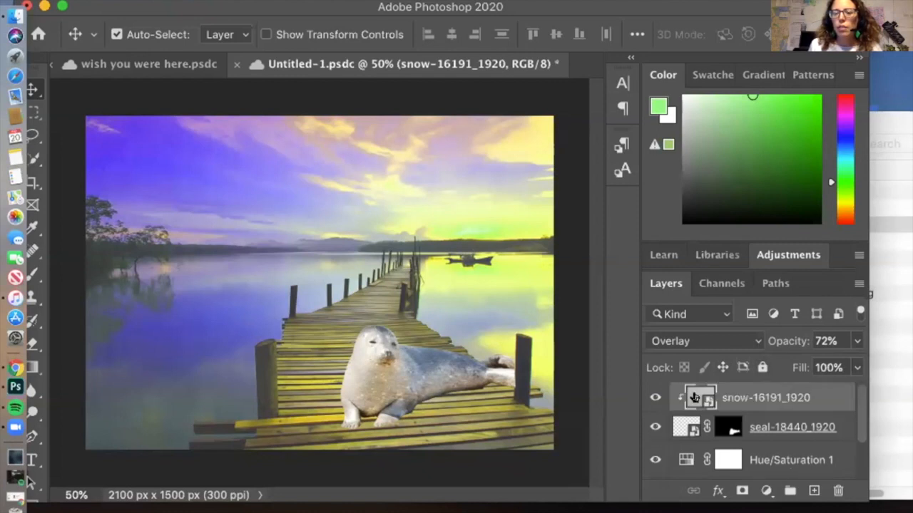
{"action": "left_click", "coordinate": [655, 398]}
{"action": "left_click", "coordinate": [654, 427]}
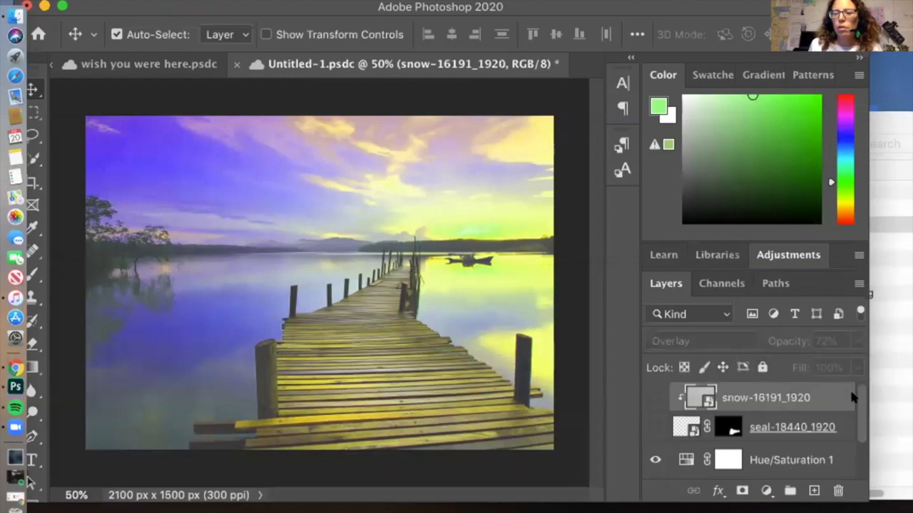
{"action": "scroll", "coordinate": [859, 435], "scroll_direction": "down", "scroll_amount": 2}
{"action": "left_click", "coordinate": [654, 403]}
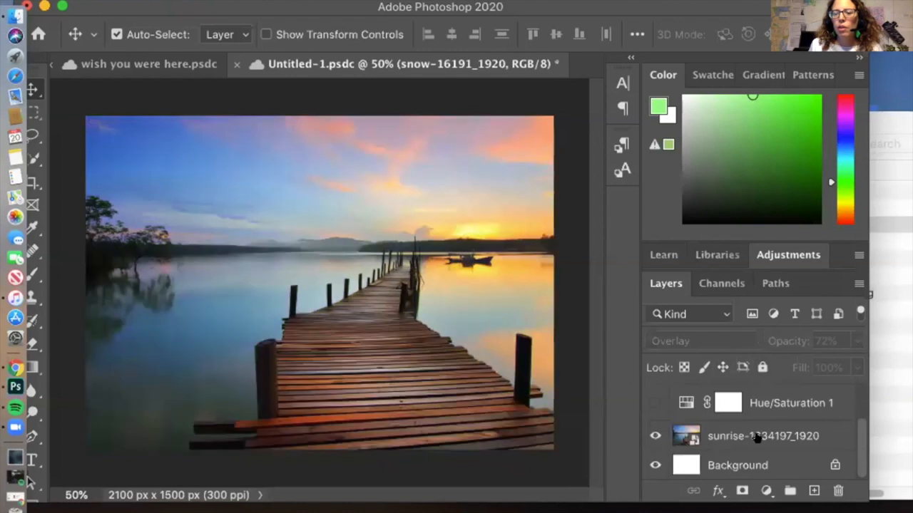
Try the Dissolve and Darken blend modes on the sunrise-1634197_1920 layer and return it to Normal at 100% opacity.
{"action": "left_click", "coordinate": [759, 438]}
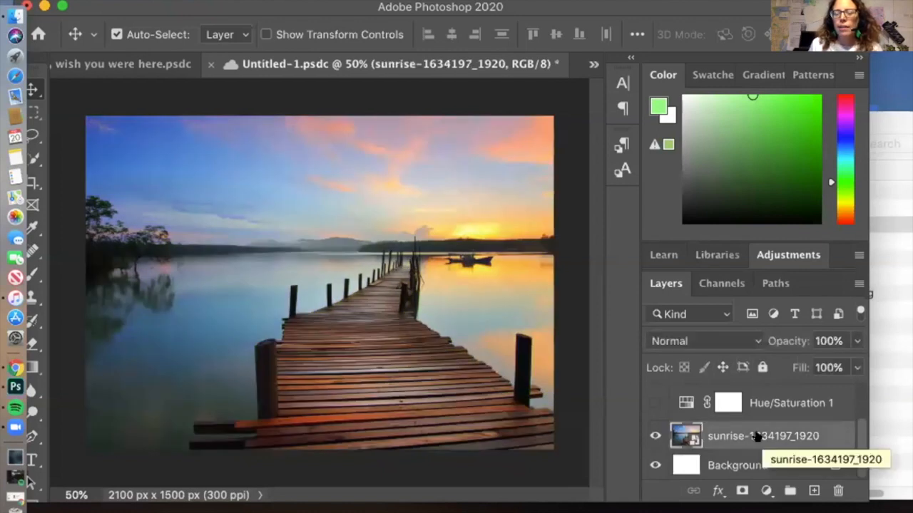
{"action": "left_click", "coordinate": [754, 340]}
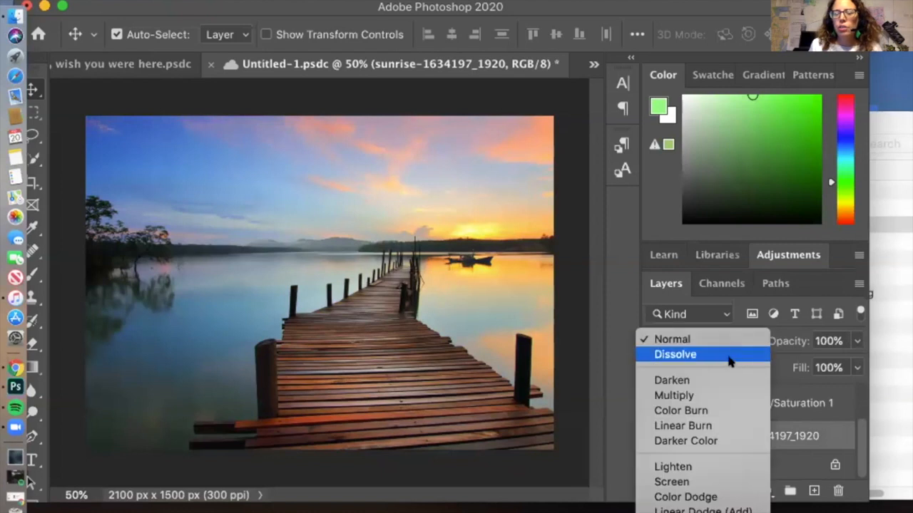
{"action": "left_click", "coordinate": [731, 355]}
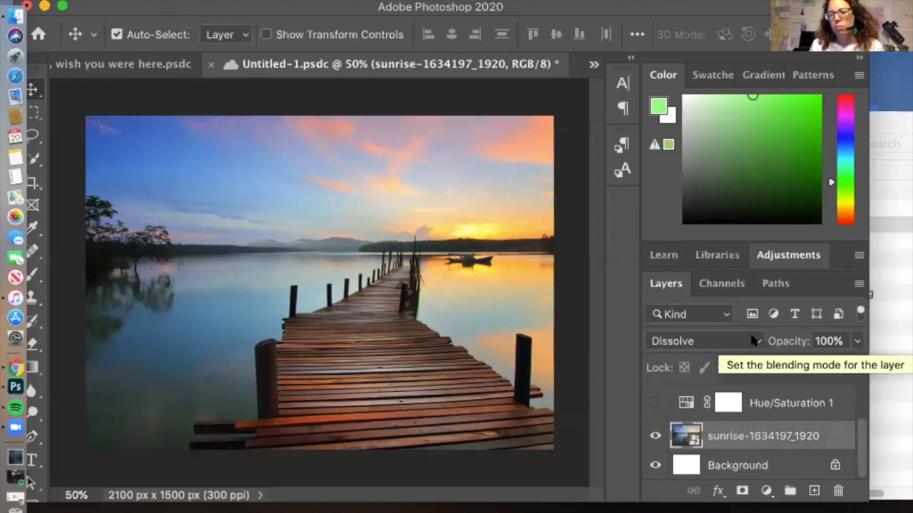
{"action": "left_click", "coordinate": [754, 341]}
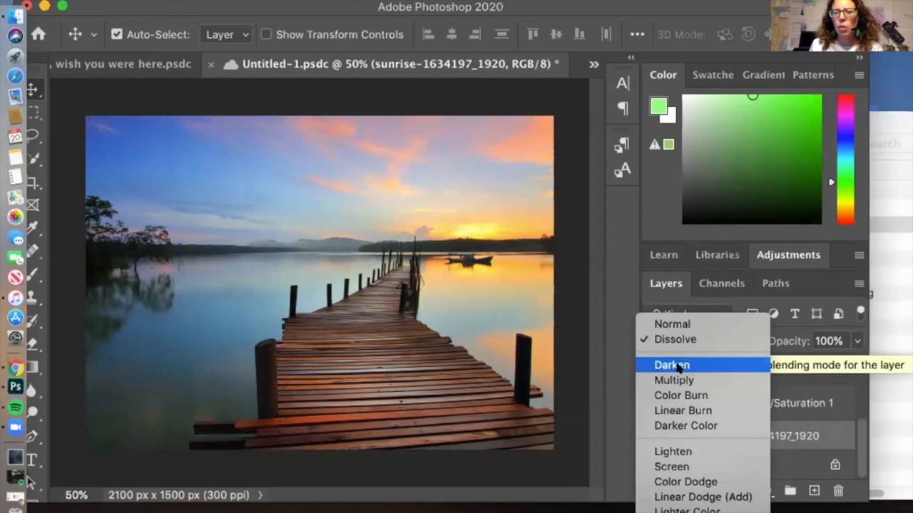
{"action": "left_click", "coordinate": [681, 365]}
{"action": "left_click", "coordinate": [703, 335]}
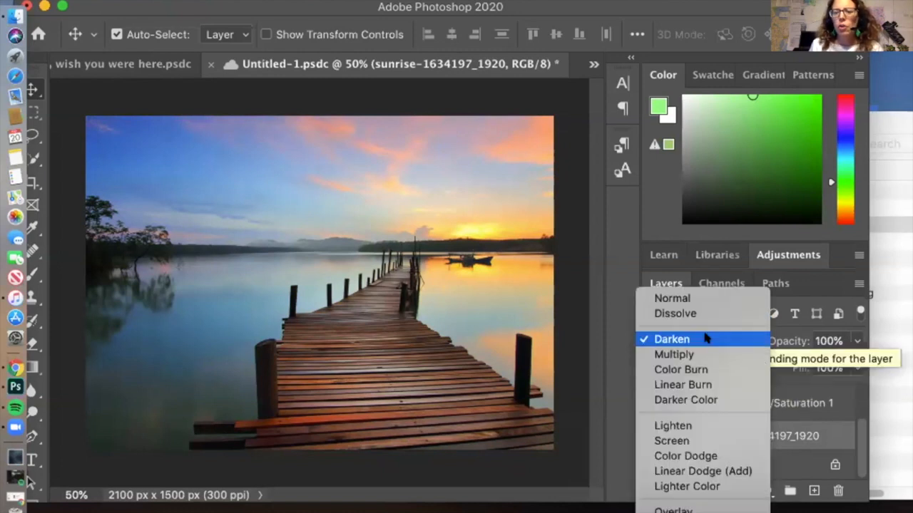
{"action": "left_click", "coordinate": [691, 289]}
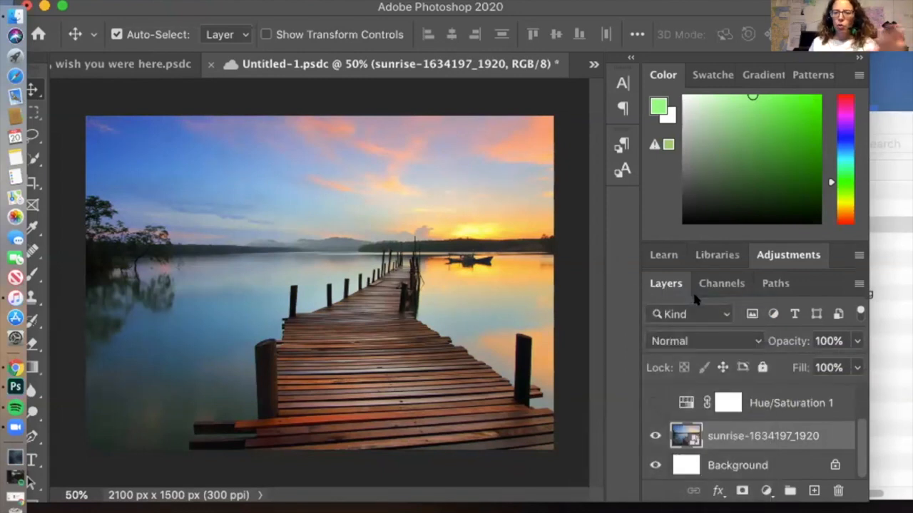
{"action": "left_click", "coordinate": [856, 342]}
{"action": "left_click_drag", "start_coordinate": [853, 362], "coordinate": [873, 363]}
Show the Hue/Saturation 1, seal-18440_1920 and snow-16191_1920 layers again.
{"action": "left_click", "coordinate": [655, 403]}
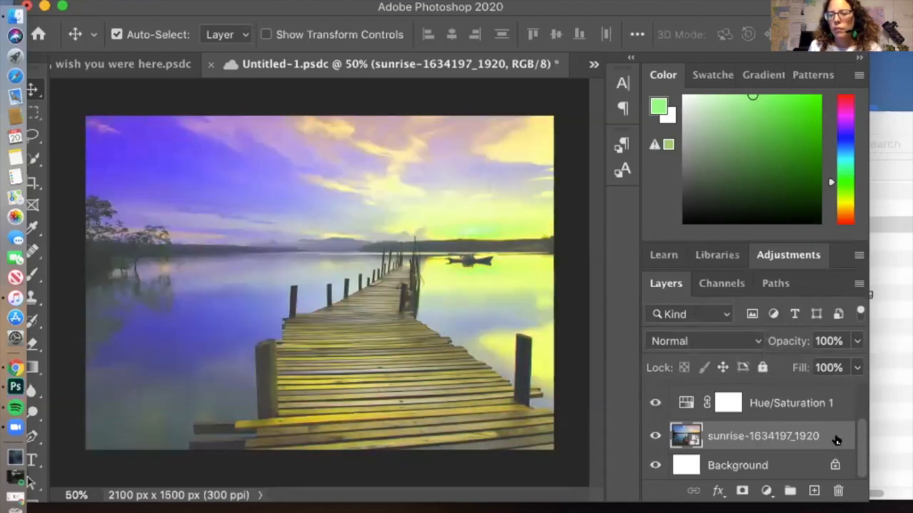
{"action": "scroll", "coordinate": [863, 434], "scroll_direction": "up", "scroll_amount": 3}
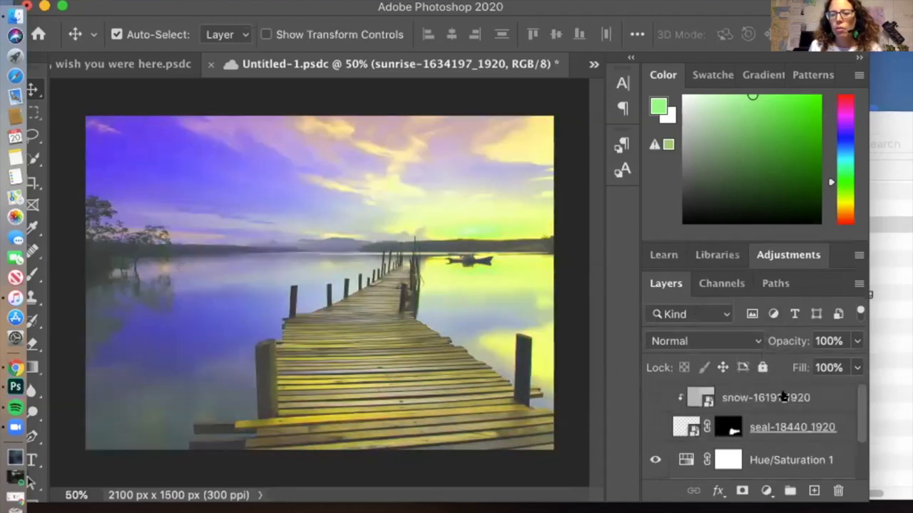
{"action": "left_click", "coordinate": [655, 427]}
{"action": "left_click", "coordinate": [655, 397]}
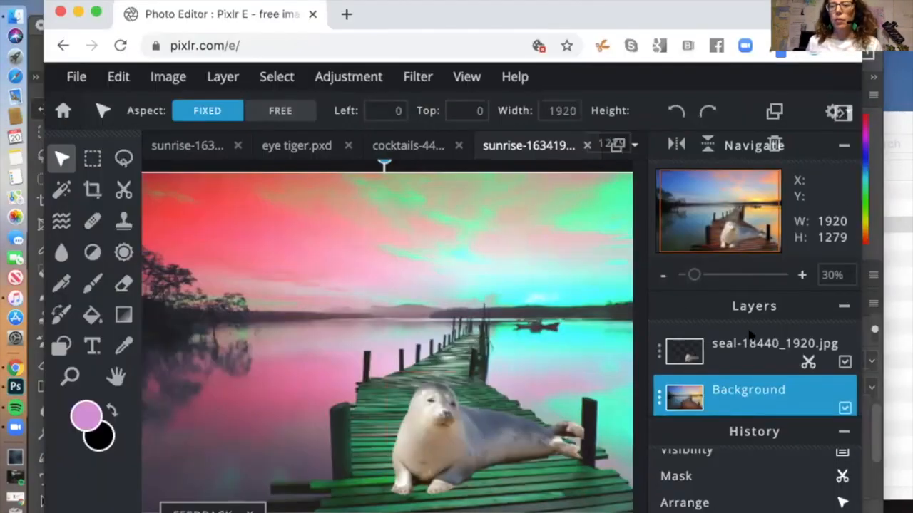
In Pixlr E, add snow-16191_1920.jpg from Downloads as an image layer above the seal-18440_1920.jpg layer.
{"action": "left_click", "coordinate": [743, 344]}
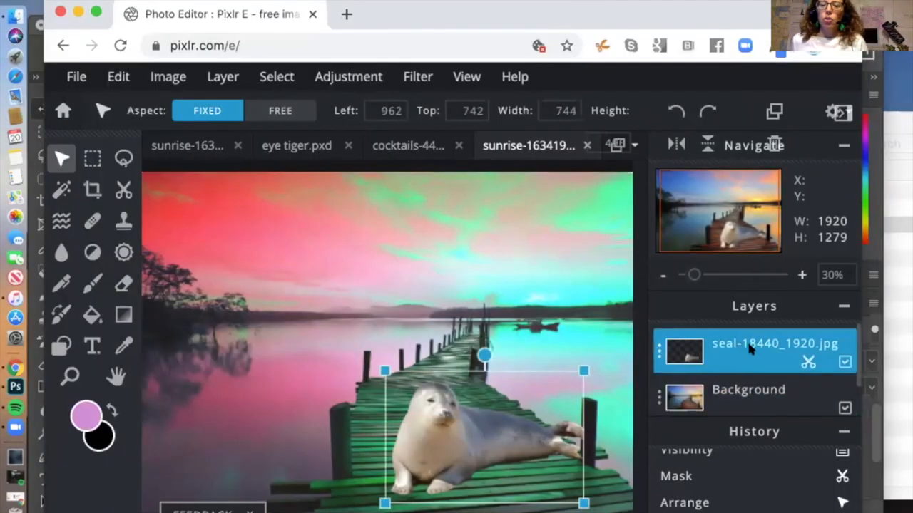
{"action": "scroll", "coordinate": [749, 347], "scroll_direction": "down", "scroll_amount": 2}
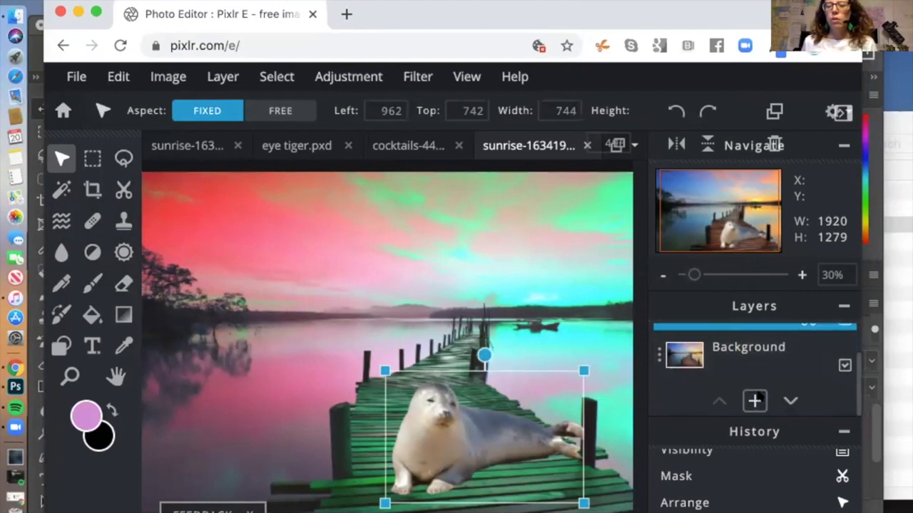
{"action": "left_click", "coordinate": [754, 401]}
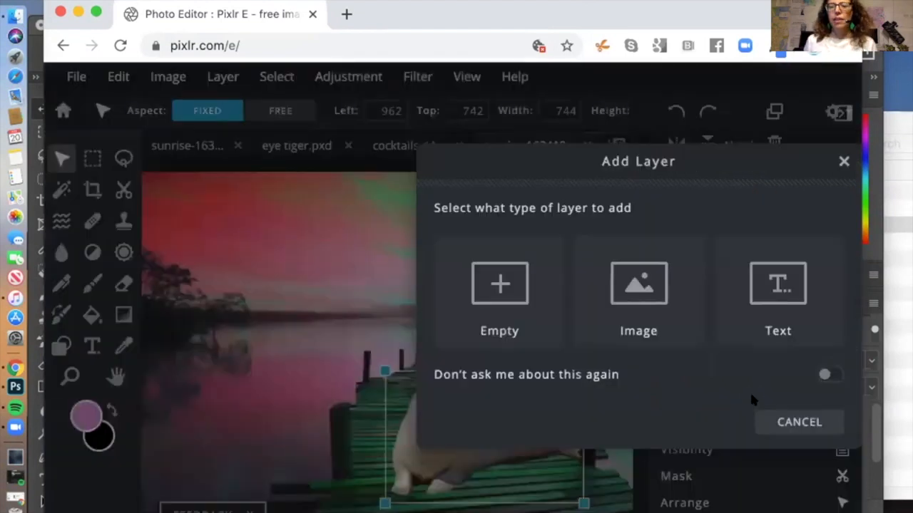
{"action": "left_click", "coordinate": [638, 295]}
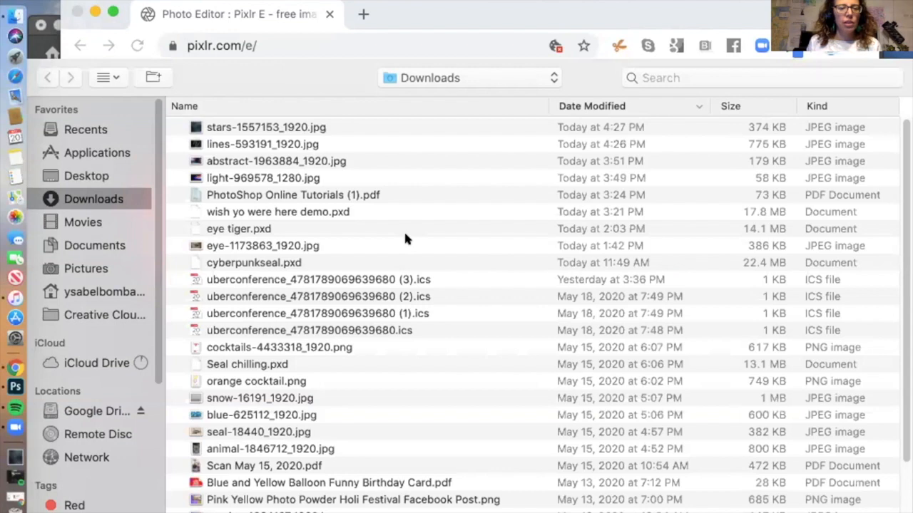
{"action": "left_click", "coordinate": [233, 398]}
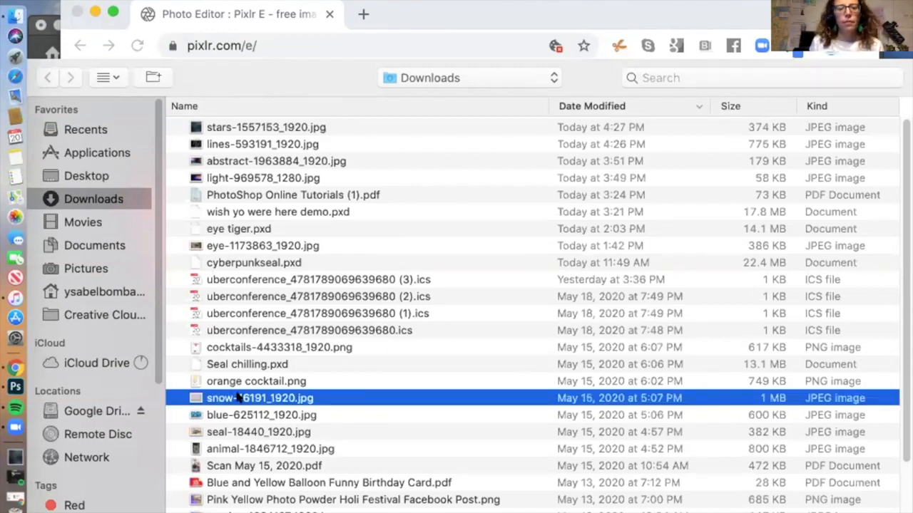
{"action": "double_click", "coordinate": [239, 397]}
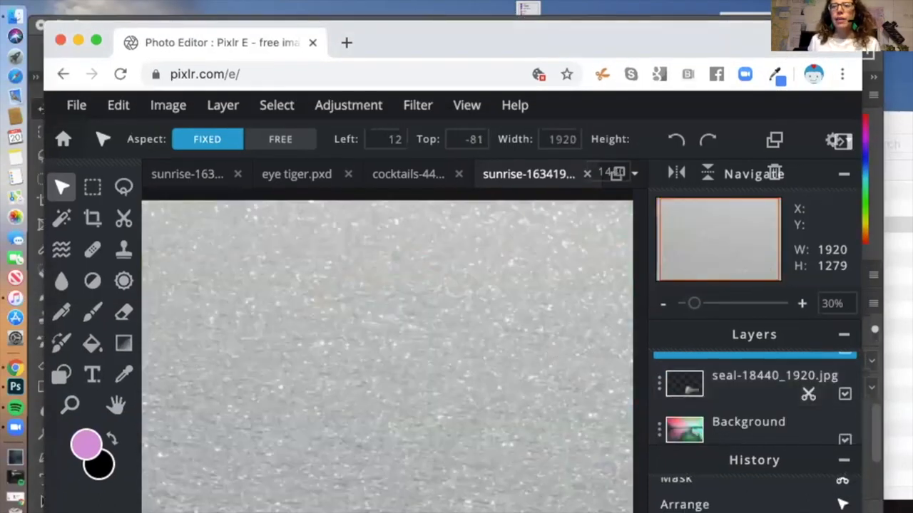
Set the transparency of the snow-16191_1920.jpg layer to 71 in its layer settings.
{"action": "left_click_drag", "start_coordinate": [785, 39], "coordinate": [778, 10]}
{"action": "scroll", "coordinate": [748, 360], "scroll_direction": "up", "scroll_amount": 2}
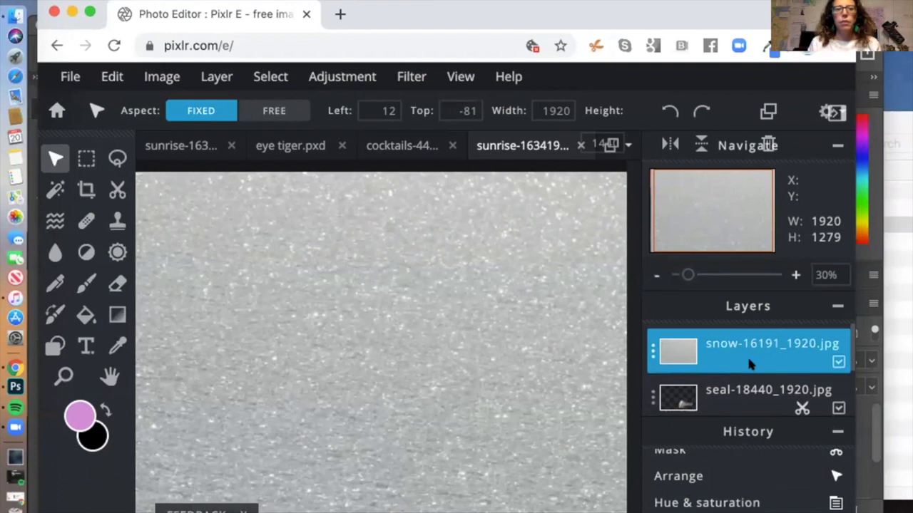
{"action": "left_click_drag", "start_coordinate": [785, 15], "coordinate": [795, 14]}
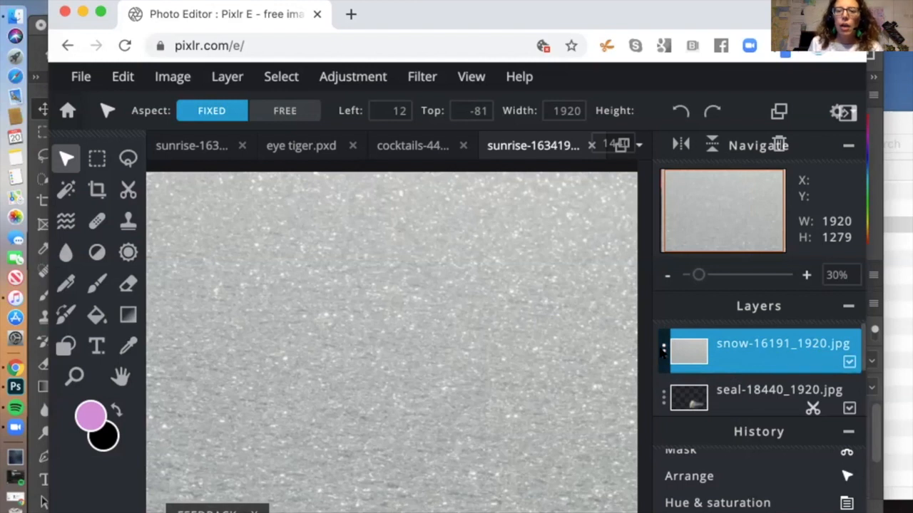
{"action": "left_click", "coordinate": [663, 352]}
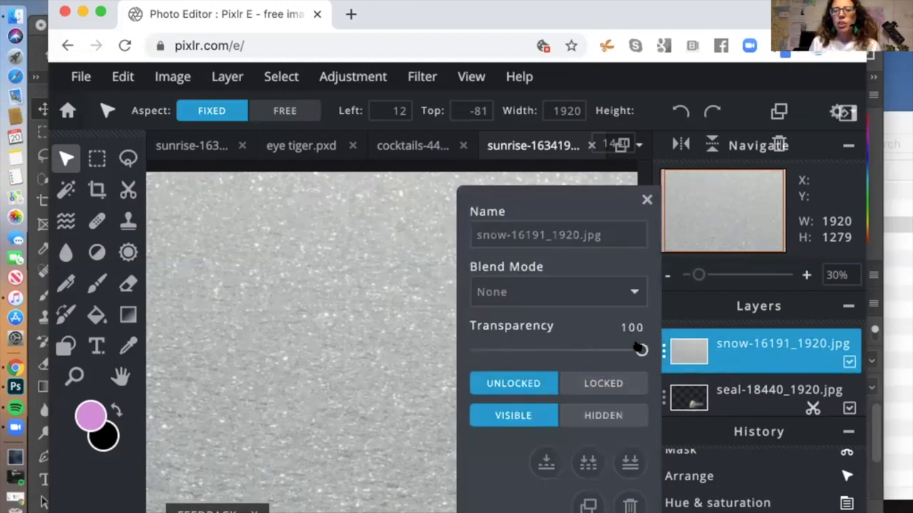
{"action": "left_click_drag", "start_coordinate": [641, 349], "coordinate": [593, 350]}
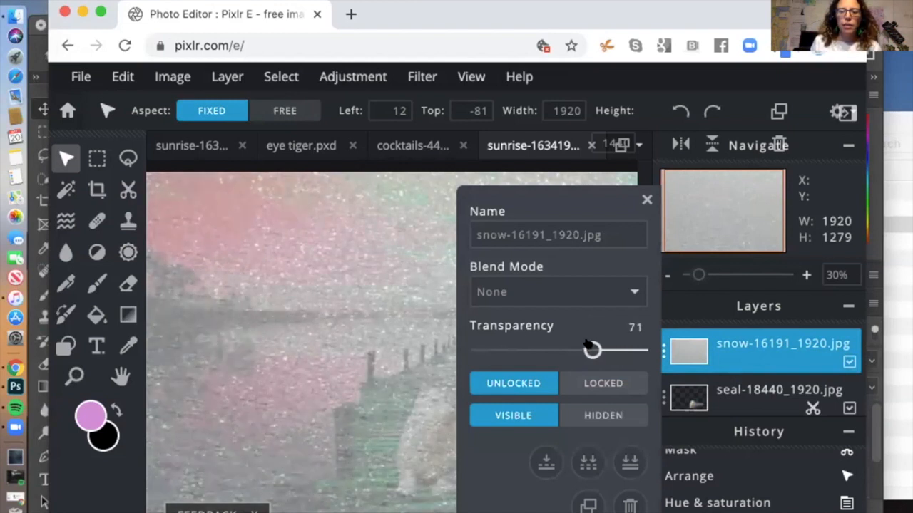
{"action": "left_click", "coordinate": [647, 199]}
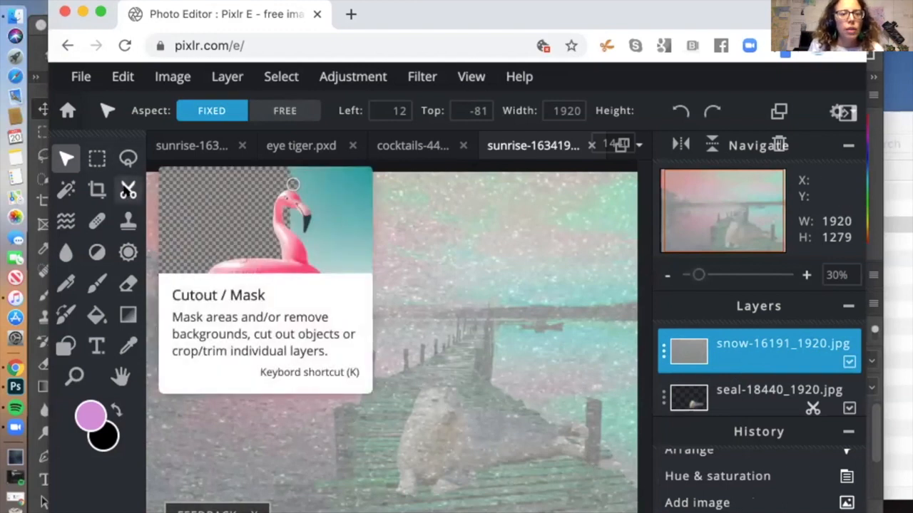
With the Cutout tool in add-to-mask mode, draw an elliptical mask around the seal on the snow-16191_1920.jpg layer.
{"action": "left_click", "coordinate": [127, 189]}
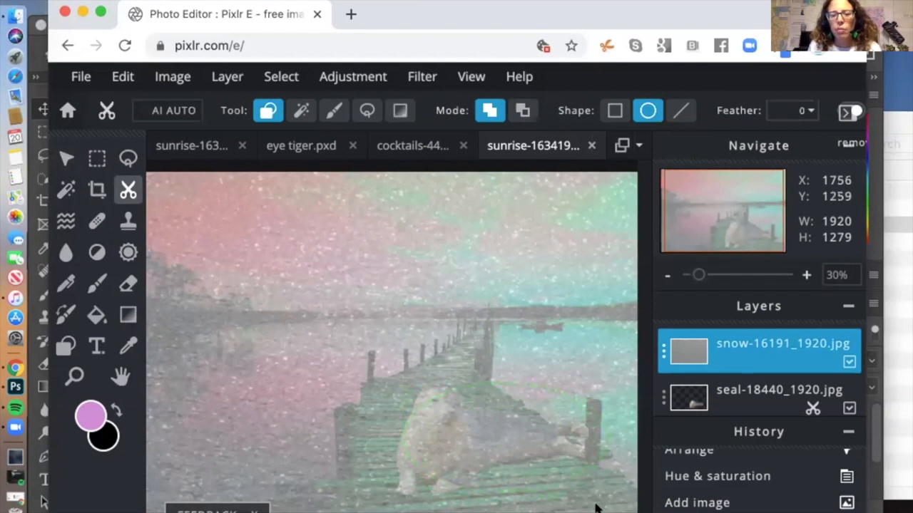
{"action": "left_click_drag", "start_coordinate": [592, 500], "coordinate": [595, 492]}
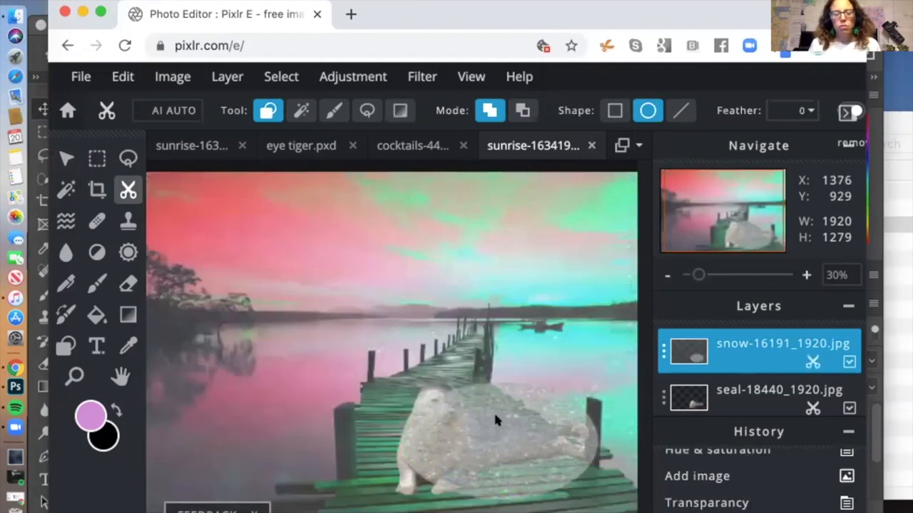
{"action": "key", "text": "super+plus"}
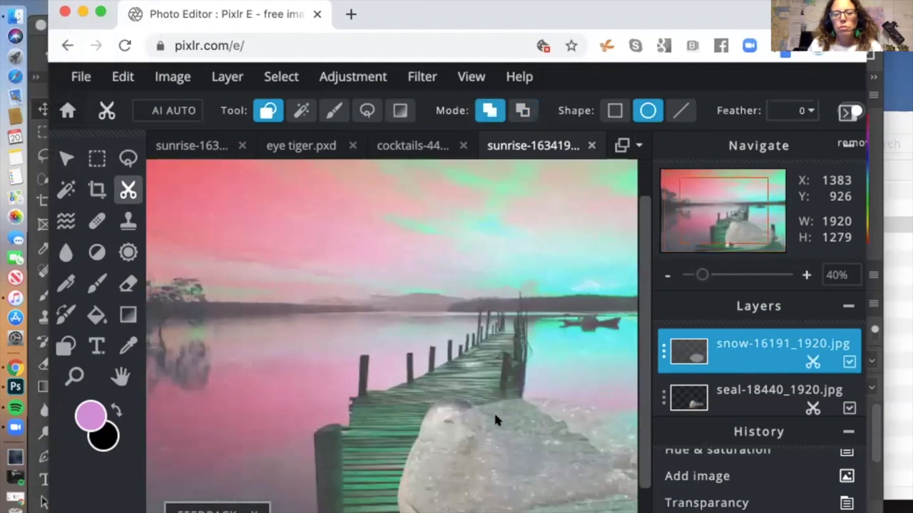
{"action": "left_click_drag", "start_coordinate": [641, 378], "coordinate": [641, 435]}
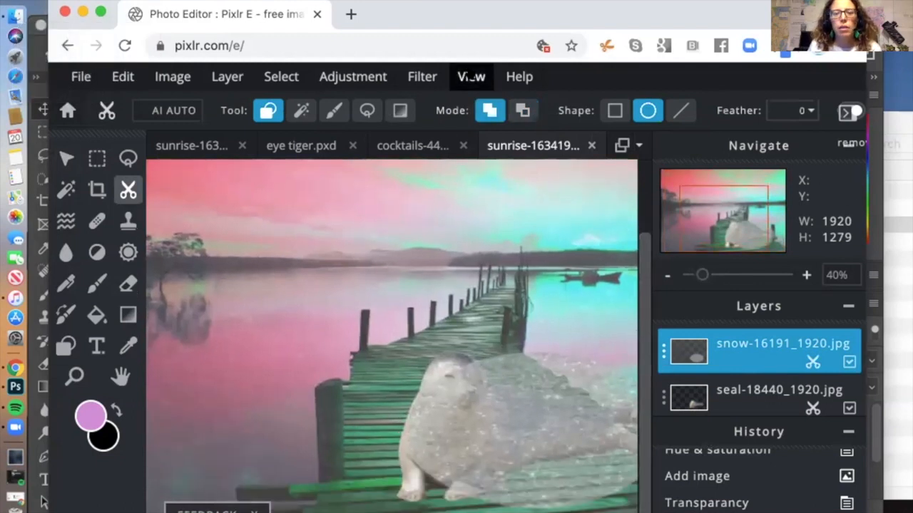
Set up the draw mask brush to remove from the mask, with softness at 0%.
{"action": "left_click", "coordinate": [470, 76]}
{"action": "left_click", "coordinate": [542, 258]}
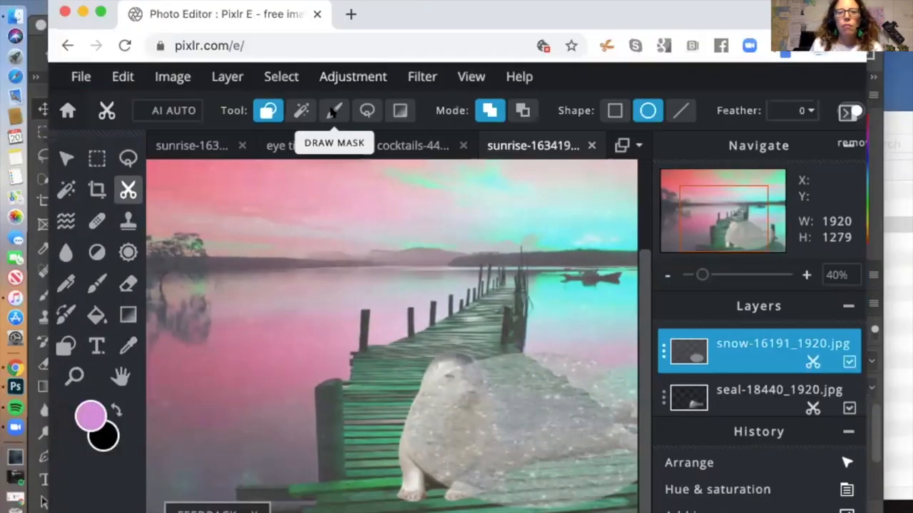
{"action": "left_click", "coordinate": [333, 111]}
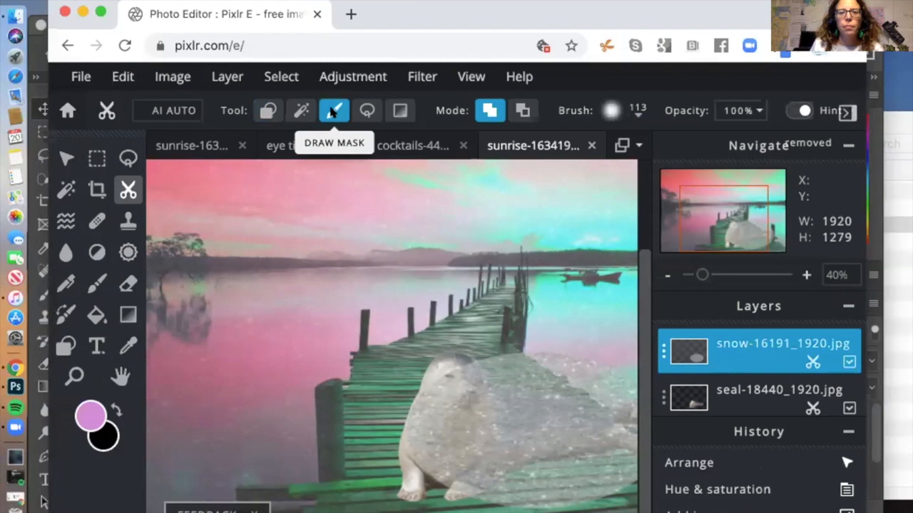
{"action": "left_click", "coordinate": [523, 110]}
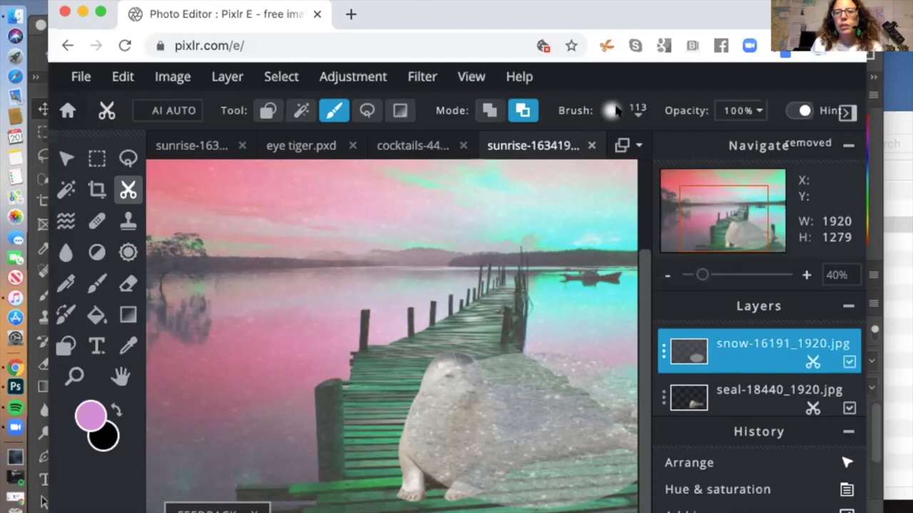
{"action": "left_click", "coordinate": [610, 111]}
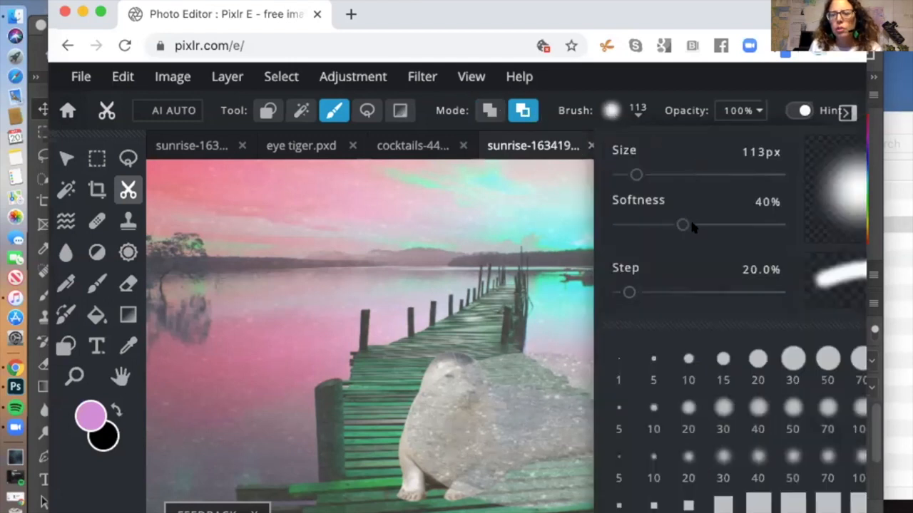
{"action": "mouse_move", "coordinate": [683, 226]}
{"action": "left_mouse_down"}
{"action": "mouse_move", "coordinate": [617, 225]}
{"action": "mouse_move", "coordinate": [734, 225]}
{"action": "mouse_move", "coordinate": [580, 236]}
{"action": "left_mouse_up"}
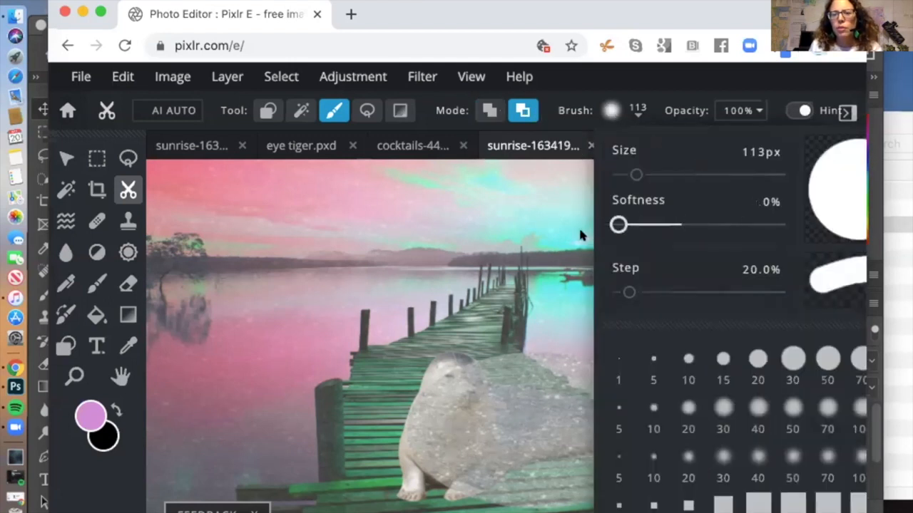
{"action": "left_click", "coordinate": [74, 476]}
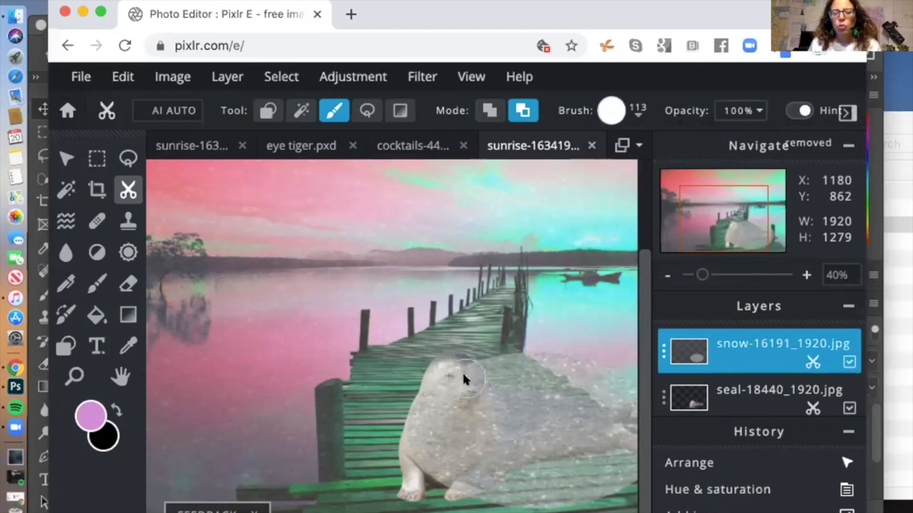
Brush the snow off the seal's face, then paint it back over the whole head in add-to-mask mode.
{"action": "mouse_move", "coordinate": [448, 368]}
{"action": "left_mouse_down"}
{"action": "mouse_move", "coordinate": [428, 389]}
{"action": "mouse_move", "coordinate": [418, 383]}
{"action": "left_mouse_up"}
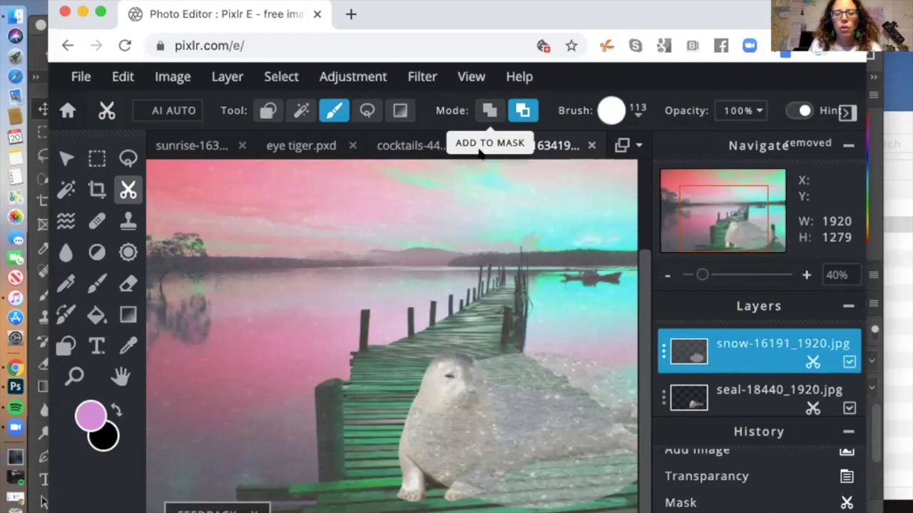
{"action": "left_click", "coordinate": [489, 110]}
{"action": "mouse_move", "coordinate": [456, 380]}
{"action": "left_mouse_down"}
{"action": "mouse_move", "coordinate": [450, 369]}
{"action": "mouse_move", "coordinate": [426, 405]}
{"action": "left_mouse_up"}
{"action": "left_click_drag", "start_coordinate": [460, 375], "coordinate": [449, 371]}
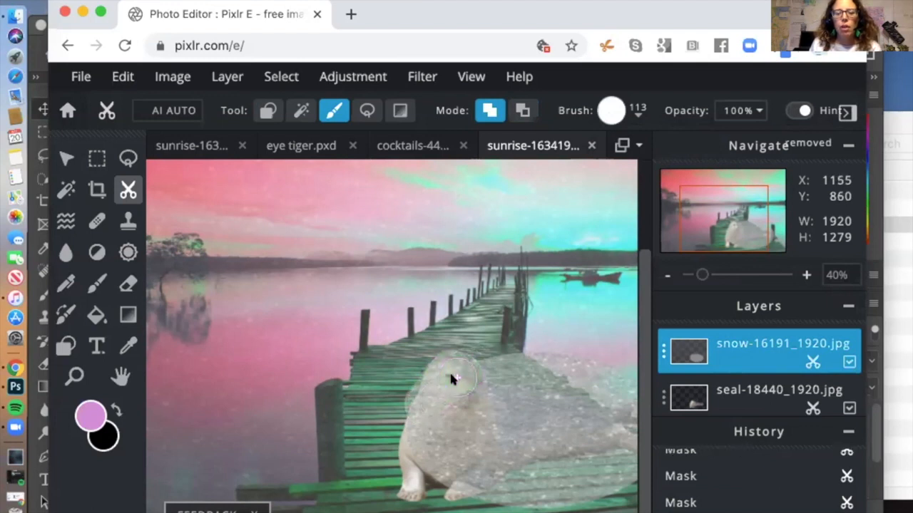
Reduce the mask brush size to 44 and paint the snow over the seal's front flippers and chest edge.
{"action": "left_click", "coordinate": [603, 111]}
{"action": "left_click_drag", "start_coordinate": [636, 175], "coordinate": [626, 175]}
{"action": "left_click", "coordinate": [458, 442]}
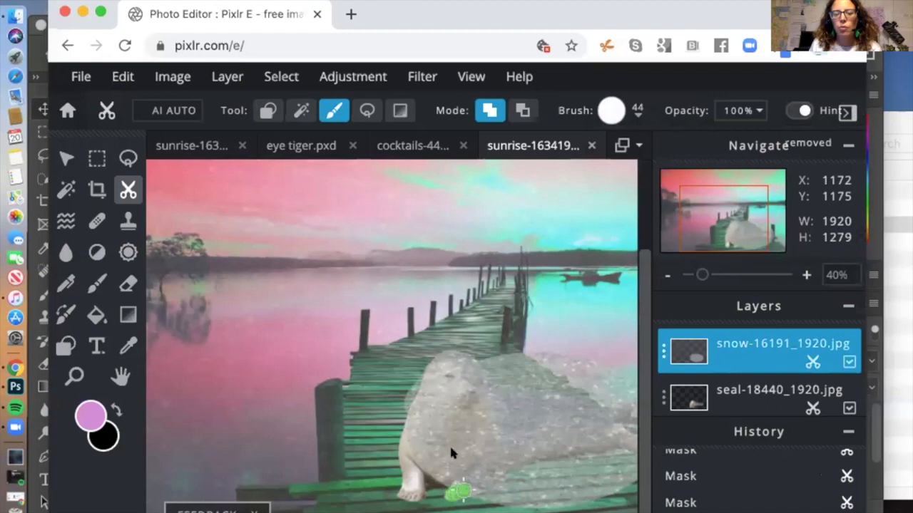
{"action": "mouse_move", "coordinate": [403, 450]}
{"action": "left_mouse_down"}
{"action": "mouse_move", "coordinate": [405, 492]}
{"action": "mouse_move", "coordinate": [416, 482]}
{"action": "mouse_move", "coordinate": [406, 446]}
{"action": "mouse_move", "coordinate": [426, 477]}
{"action": "mouse_move", "coordinate": [447, 485]}
{"action": "mouse_move", "coordinate": [425, 480]}
{"action": "mouse_move", "coordinate": [410, 454]}
{"action": "left_mouse_up"}
{"action": "mouse_move", "coordinate": [417, 421]}
{"action": "left_mouse_down"}
{"action": "mouse_move", "coordinate": [399, 452]}
{"action": "mouse_move", "coordinate": [409, 499]}
{"action": "left_mouse_up"}
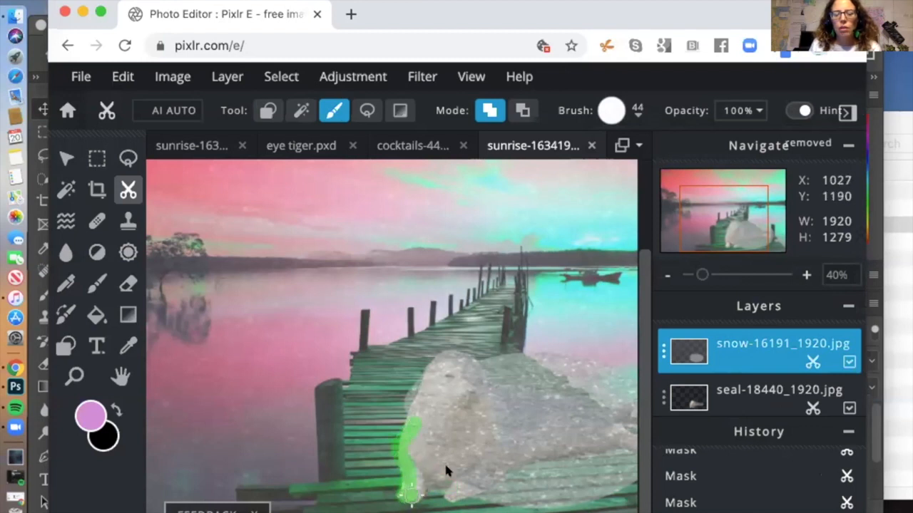
Remove the excess snow mask above the seal's back, around its tail and beneath its body.
{"action": "left_click_drag", "start_coordinate": [841, 23], "coordinate": [780, 23]}
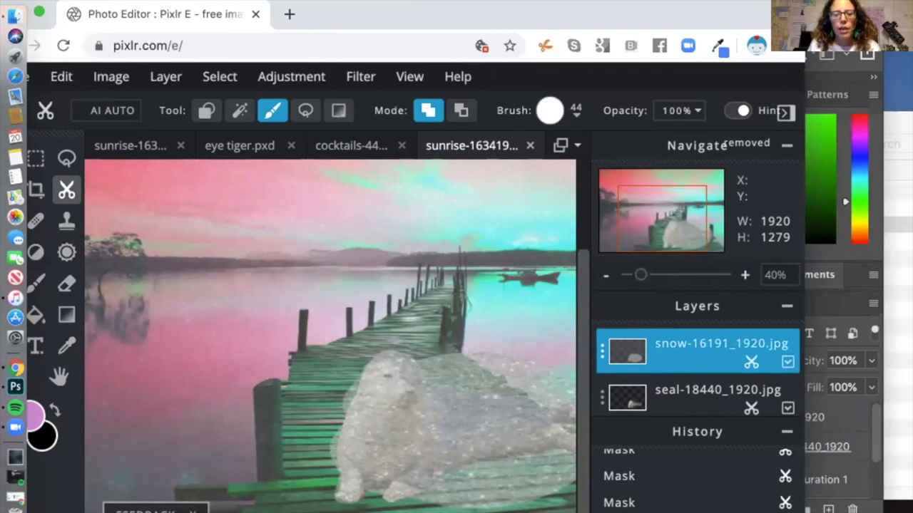
{"action": "scroll", "coordinate": [490, 452], "scroll_direction": "right", "scroll_amount": 3}
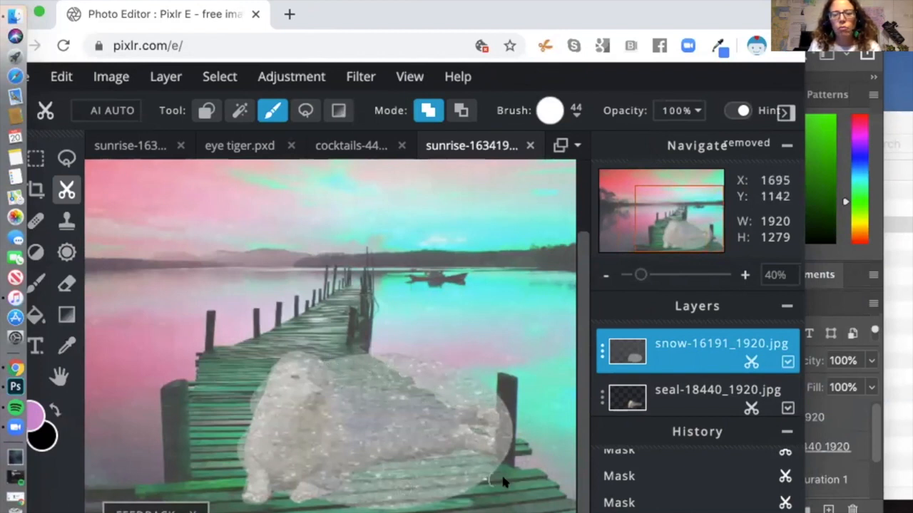
{"action": "left_click", "coordinate": [461, 112]}
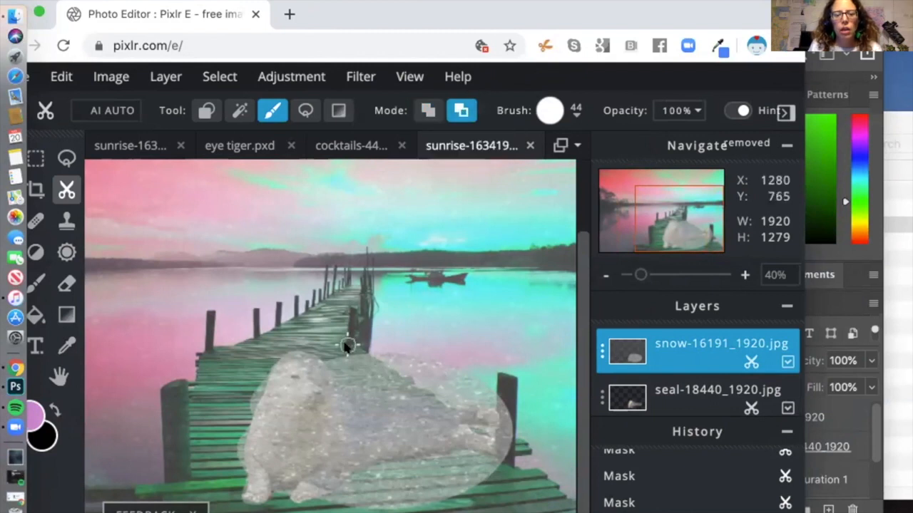
{"action": "mouse_move", "coordinate": [338, 354]}
{"action": "left_mouse_down"}
{"action": "mouse_move", "coordinate": [355, 378]}
{"action": "mouse_move", "coordinate": [491, 401]}
{"action": "mouse_move", "coordinate": [479, 383]}
{"action": "left_mouse_up"}
{"action": "mouse_move", "coordinate": [420, 355]}
{"action": "left_mouse_down"}
{"action": "mouse_move", "coordinate": [341, 362]}
{"action": "mouse_move", "coordinate": [465, 385]}
{"action": "mouse_move", "coordinate": [377, 362]}
{"action": "mouse_move", "coordinate": [416, 362]}
{"action": "mouse_move", "coordinate": [372, 360]}
{"action": "mouse_move", "coordinate": [409, 358]}
{"action": "left_mouse_up"}
{"action": "left_click_drag", "start_coordinate": [479, 461], "coordinate": [479, 461]}
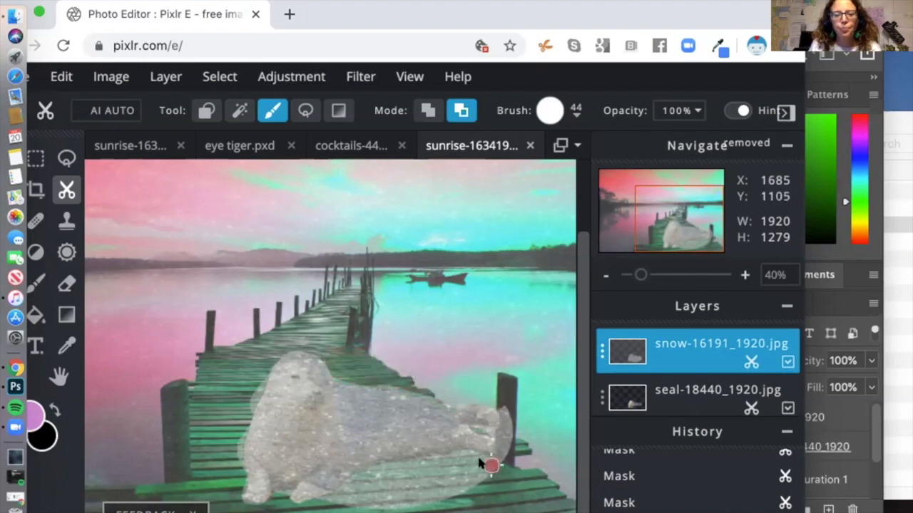
{"action": "left_click_drag", "start_coordinate": [360, 499], "coordinate": [341, 501]}
{"action": "mouse_move", "coordinate": [376, 472]}
{"action": "left_mouse_down"}
{"action": "mouse_move", "coordinate": [487, 477]}
{"action": "mouse_move", "coordinate": [395, 507]}
{"action": "mouse_move", "coordinate": [369, 503]}
{"action": "mouse_move", "coordinate": [475, 481]}
{"action": "mouse_move", "coordinate": [405, 479]}
{"action": "mouse_move", "coordinate": [330, 499]}
{"action": "mouse_move", "coordinate": [361, 475]}
{"action": "mouse_move", "coordinate": [459, 465]}
{"action": "mouse_move", "coordinate": [495, 471]}
{"action": "mouse_move", "coordinate": [412, 489]}
{"action": "left_mouse_up"}
{"action": "mouse_move", "coordinate": [499, 462]}
{"action": "left_mouse_down"}
{"action": "mouse_move", "coordinate": [505, 405]}
{"action": "mouse_move", "coordinate": [515, 439]}
{"action": "mouse_move", "coordinate": [492, 474]}
{"action": "left_mouse_up"}
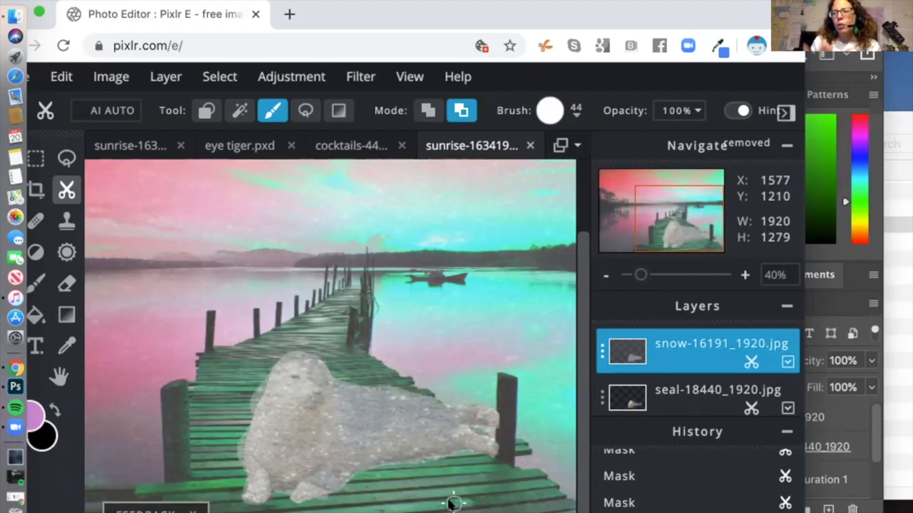
Trim the spilled snow mask along the seal's chest and front flipper edge with the brush in remove-from-mask mode.
{"action": "left_click", "coordinate": [428, 110]}
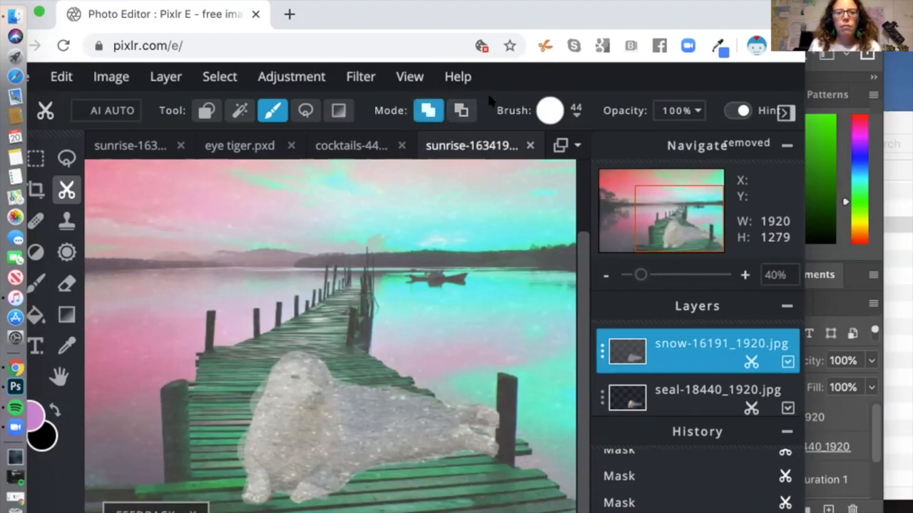
{"action": "left_click", "coordinate": [456, 110]}
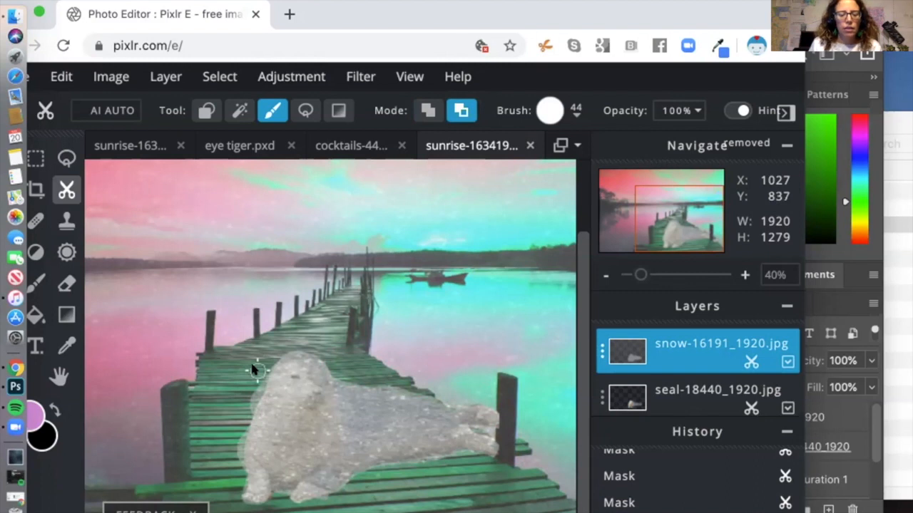
{"action": "key", "text": "super+plus"}
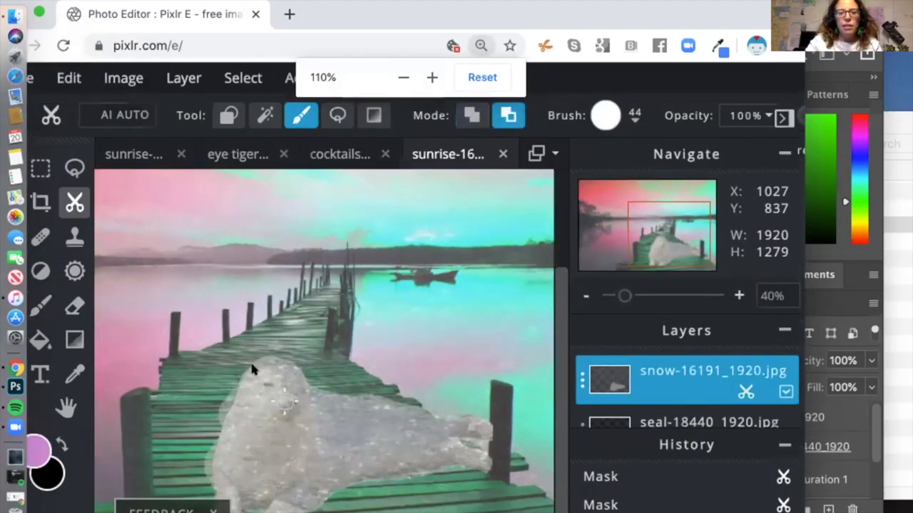
{"action": "key", "text": "super+plus"}
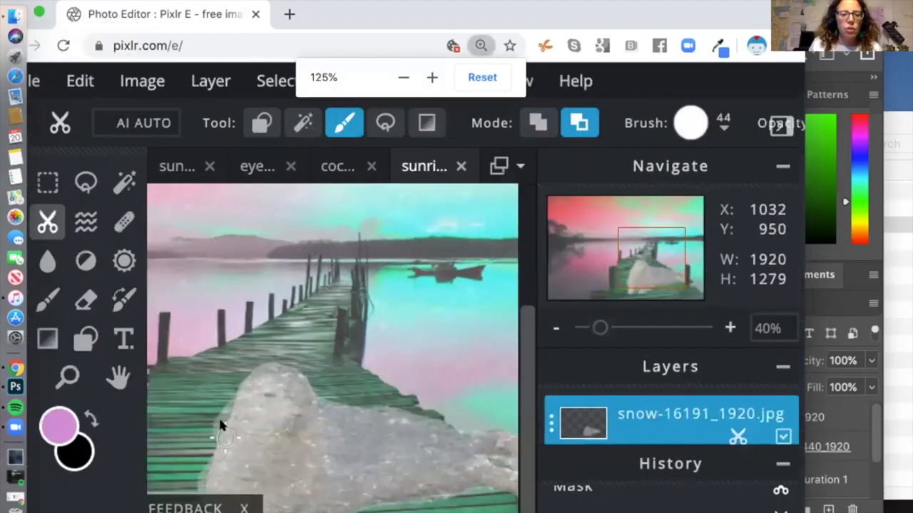
{"action": "mouse_move", "coordinate": [211, 415]}
{"action": "left_mouse_down"}
{"action": "mouse_move", "coordinate": [228, 396]}
{"action": "mouse_move", "coordinate": [212, 428]}
{"action": "left_mouse_up"}
{"action": "scroll", "coordinate": [521, 325], "scroll_direction": "down", "scroll_amount": 2}
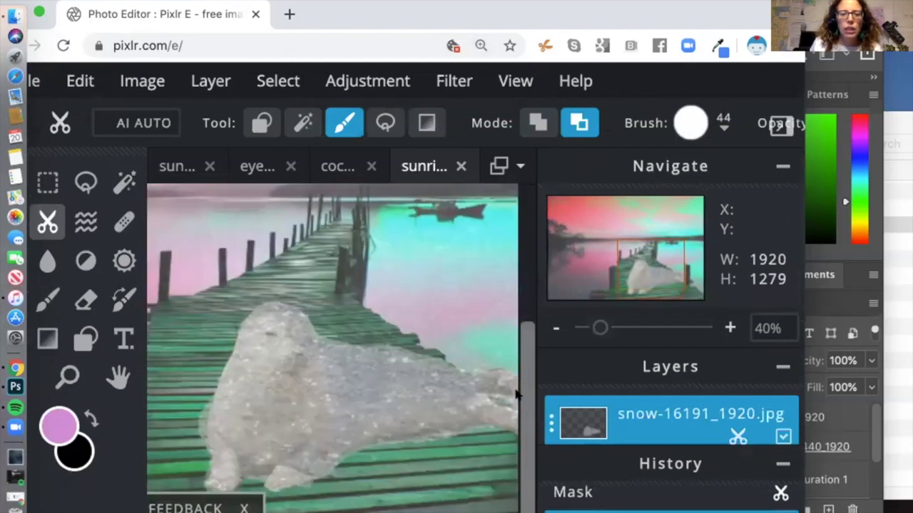
{"action": "left_click_drag", "start_coordinate": [202, 404], "coordinate": [197, 442]}
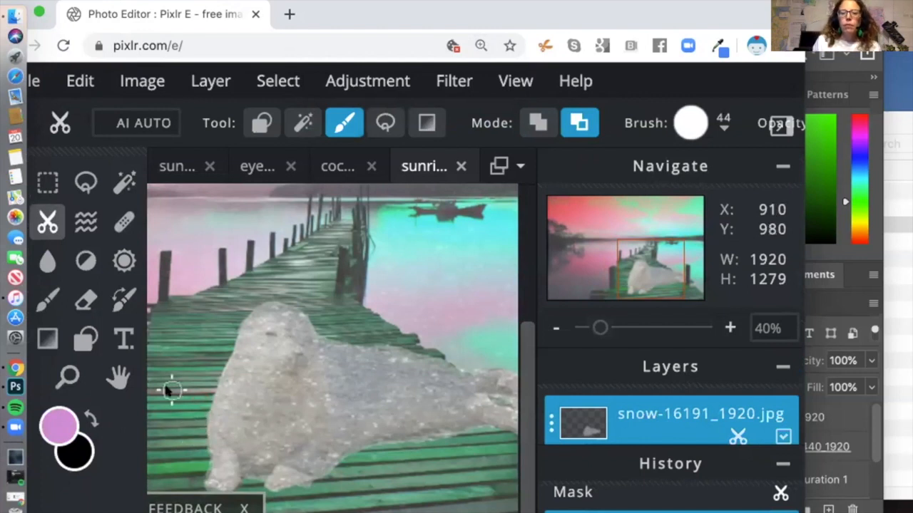
Trim the snow mask along the seal's lower belly, rear flipper and back outline.
{"action": "scroll", "coordinate": [372, 474], "scroll_direction": "right", "scroll_amount": 3}
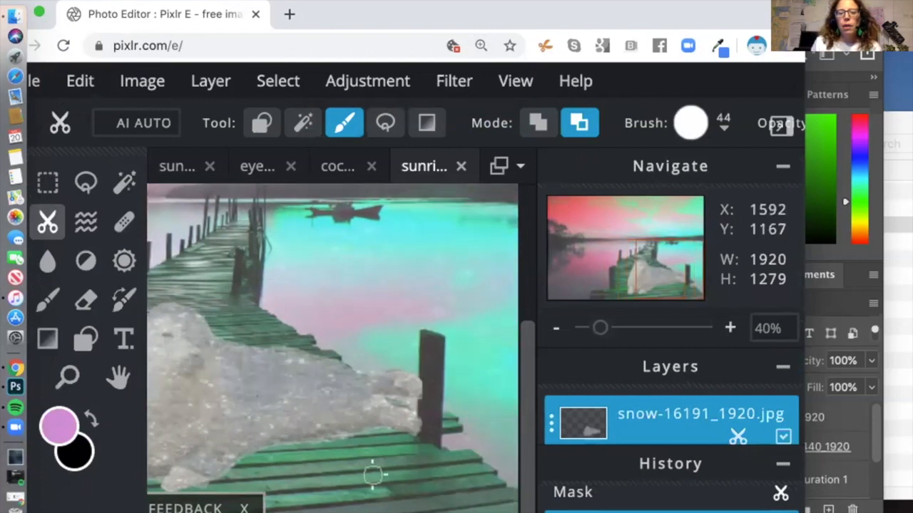
{"action": "left_click_drag", "start_coordinate": [378, 431], "coordinate": [266, 452]}
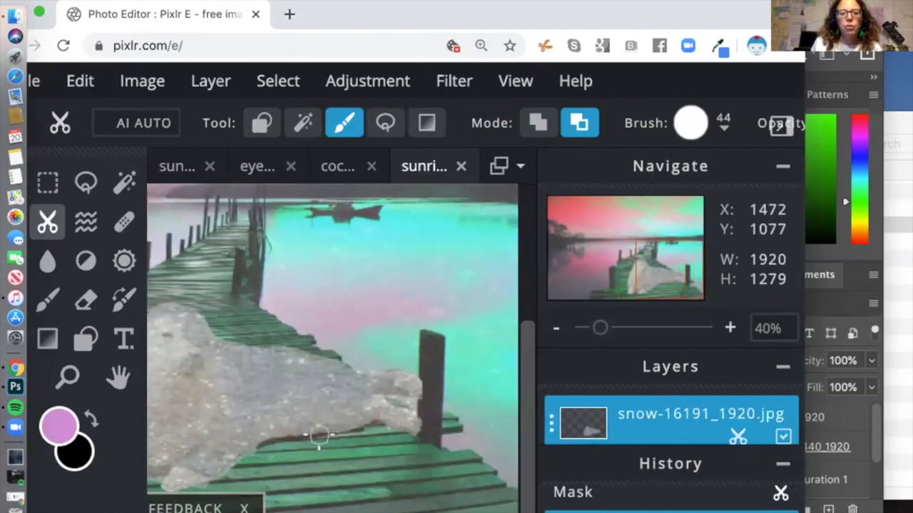
{"action": "left_click_drag", "start_coordinate": [352, 354], "coordinate": [314, 344]}
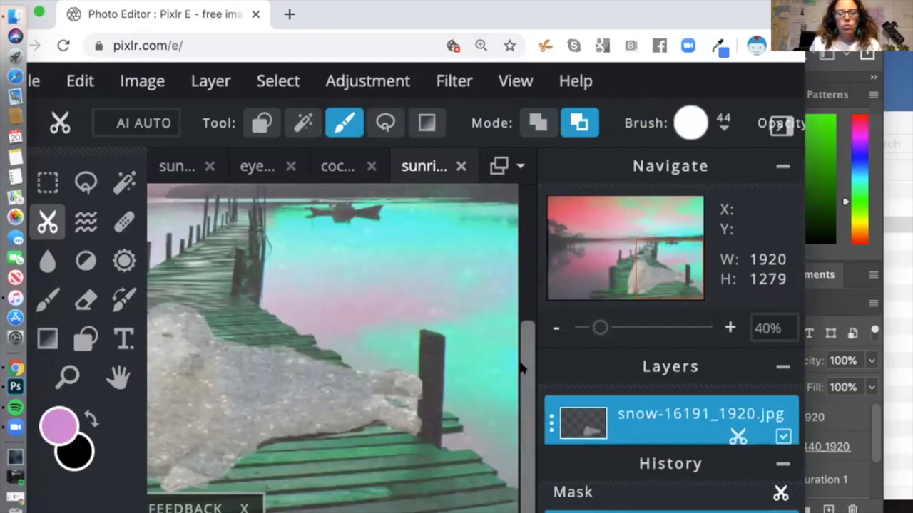
{"action": "key", "text": "super+shift+minus"}
{"action": "key", "text": "super+shift+minus"}
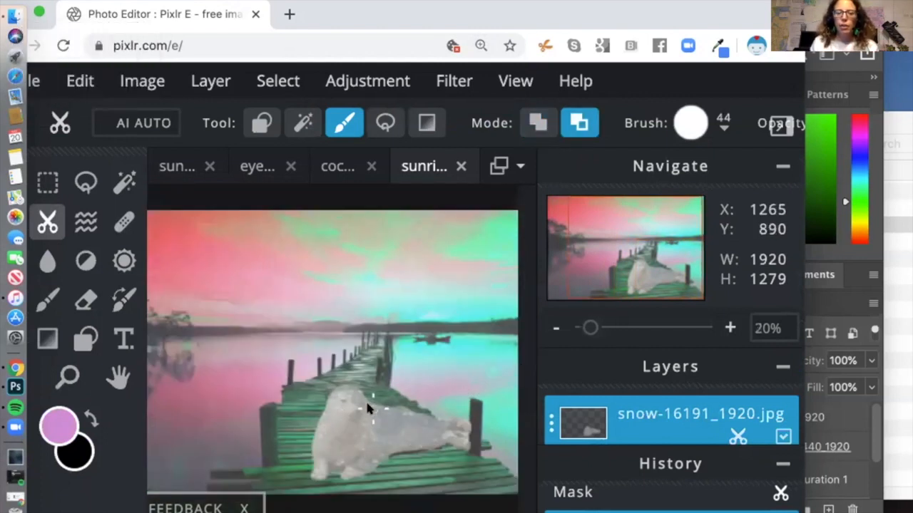
Raise the transparency value of the snow-16191_1920.jpg layer to 100 in its layer settings.
{"action": "left_click", "coordinate": [549, 425]}
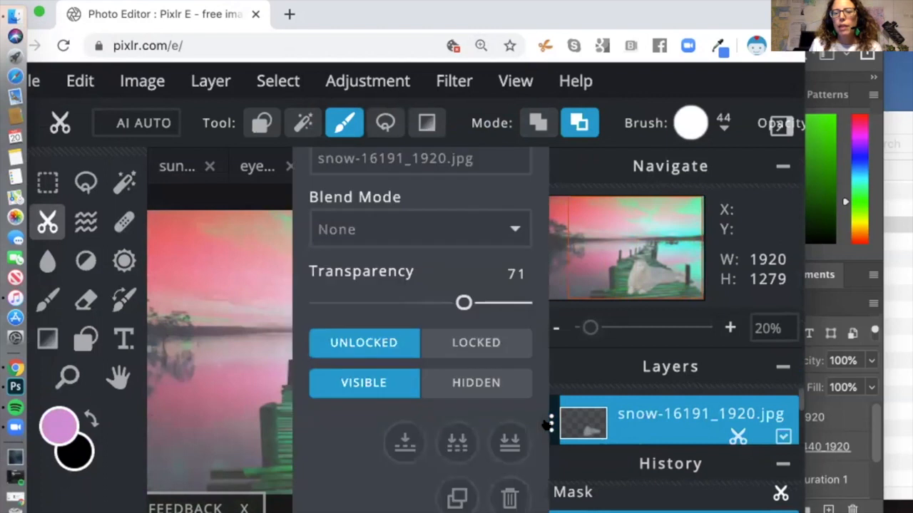
{"action": "left_click_drag", "start_coordinate": [460, 301], "coordinate": [538, 301]}
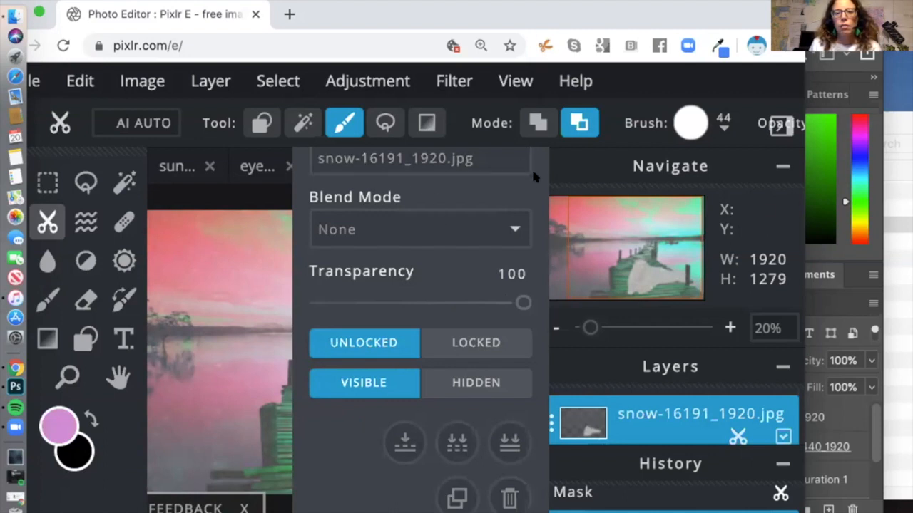
Switch the editor to full screen, close the snow layer's settings and activate the Arrange tool.
{"action": "left_click_drag", "start_coordinate": [586, 47], "coordinate": [607, 47]}
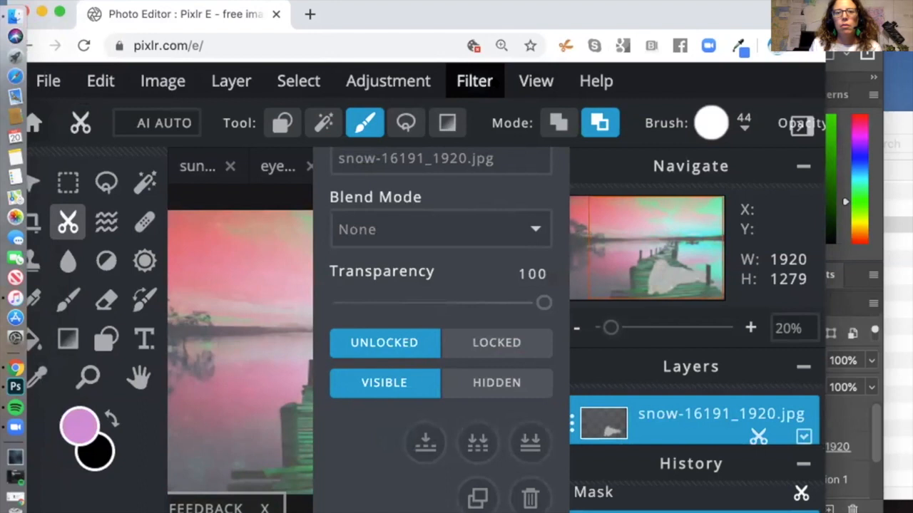
{"action": "left_click", "coordinate": [528, 79]}
{"action": "left_click", "coordinate": [568, 309]}
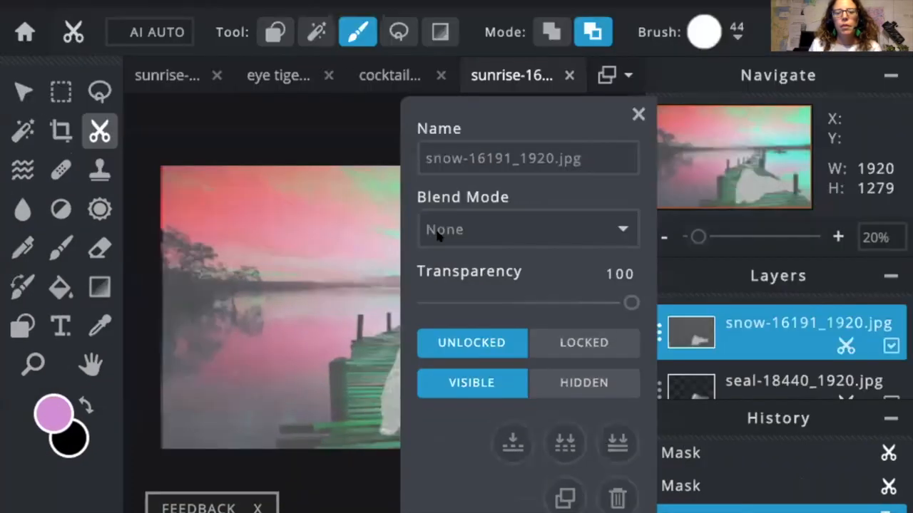
{"action": "left_click", "coordinate": [638, 114]}
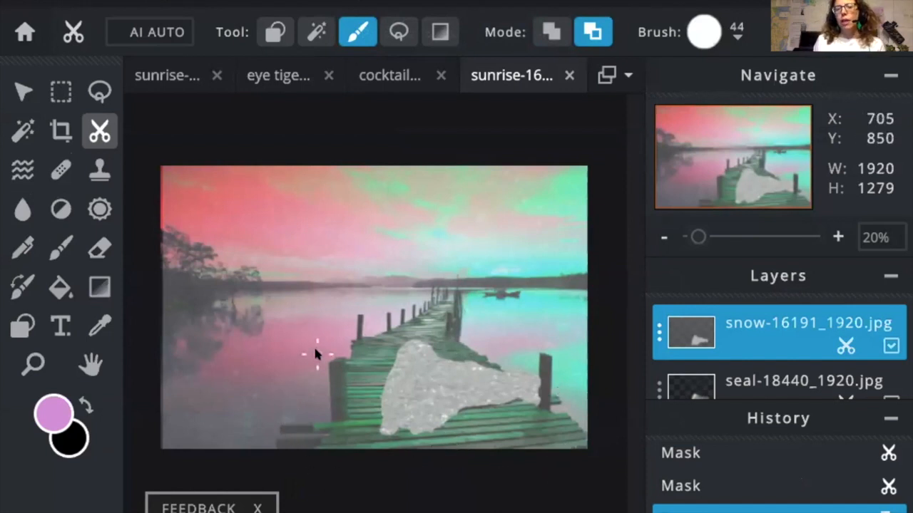
{"action": "left_click", "coordinate": [23, 91]}
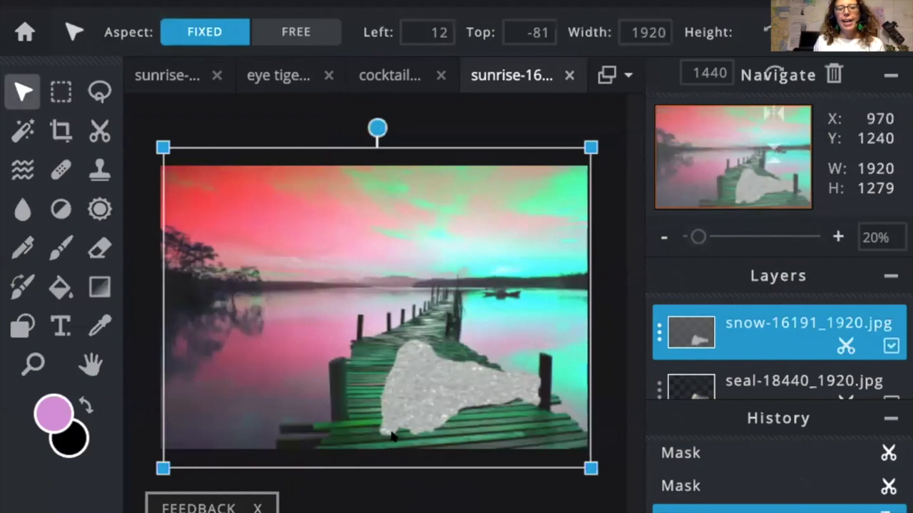
{"action": "left_click", "coordinate": [99, 132]}
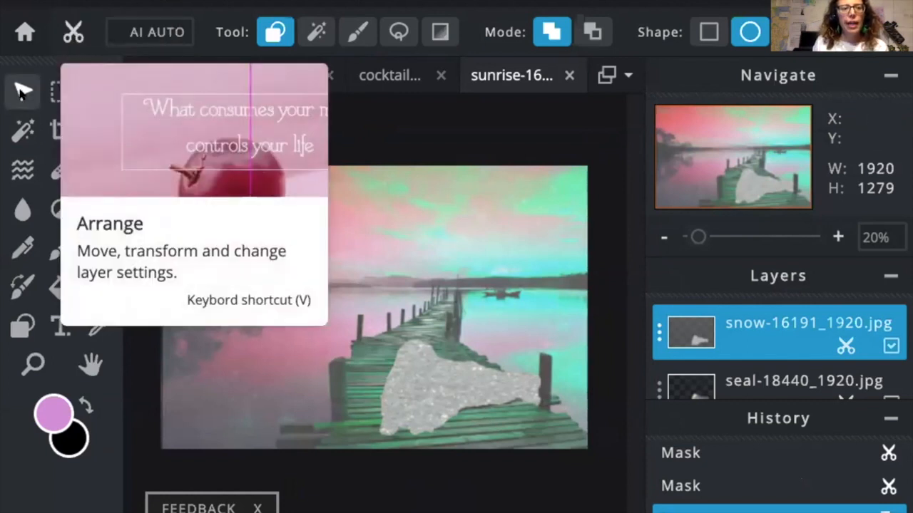
{"action": "left_click", "coordinate": [21, 91]}
{"action": "left_click", "coordinate": [448, 506]}
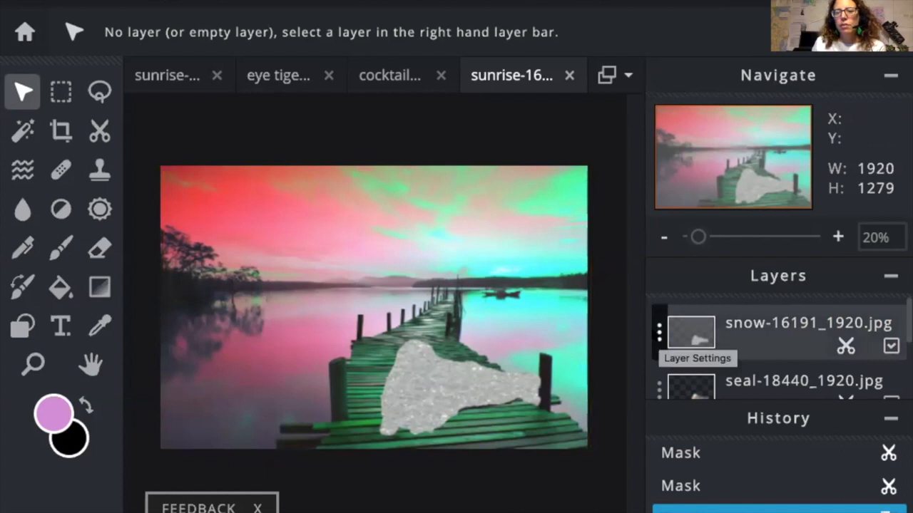
{"action": "left_click", "coordinate": [658, 330]}
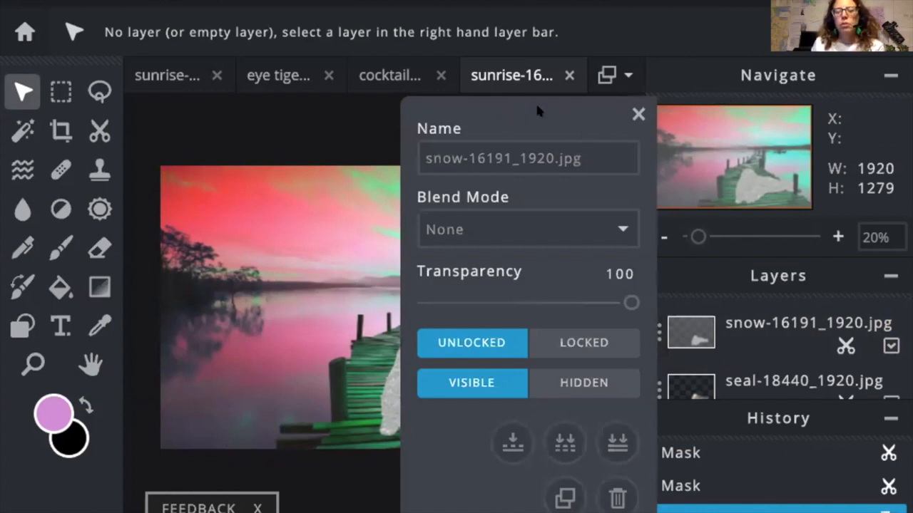
{"action": "left_click", "coordinate": [638, 114]}
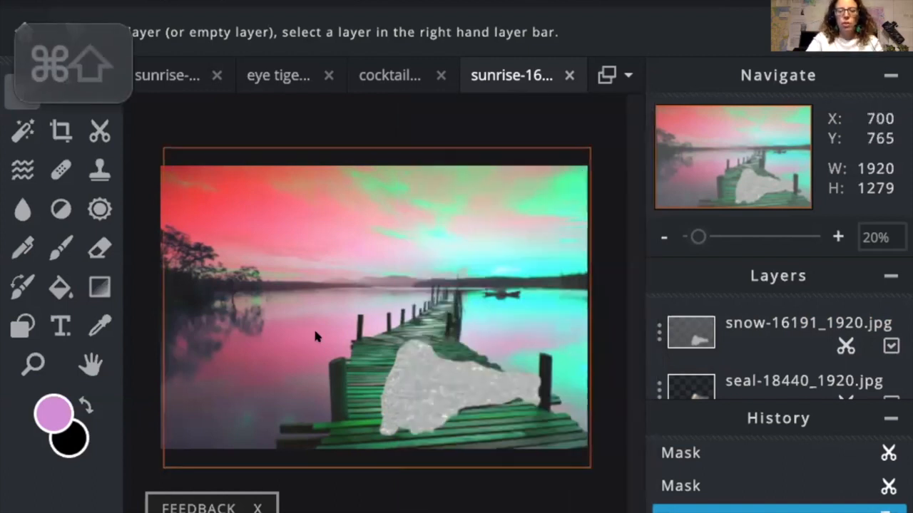
Try the Multiply blend mode on the snow-16191_1920.jpg layer and close its layer settings.
{"action": "key", "text": "super+shift+equal"}
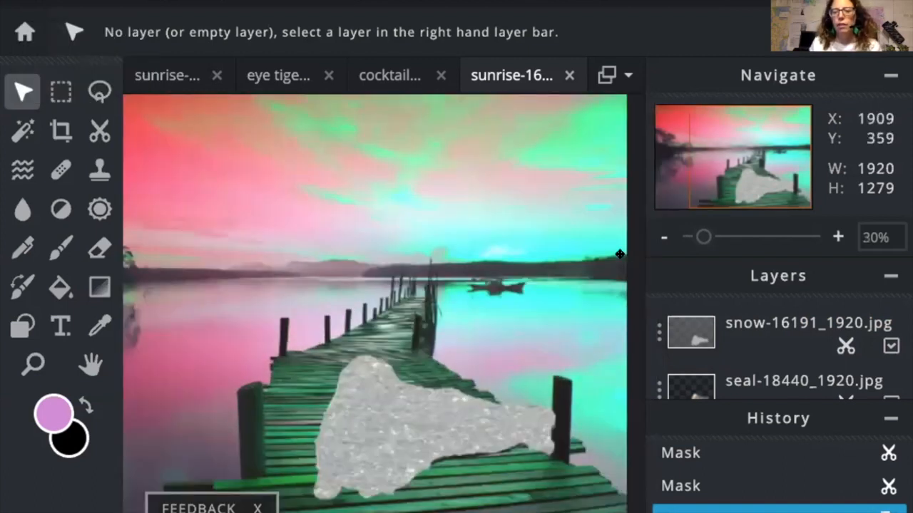
{"action": "left_click", "coordinate": [659, 331]}
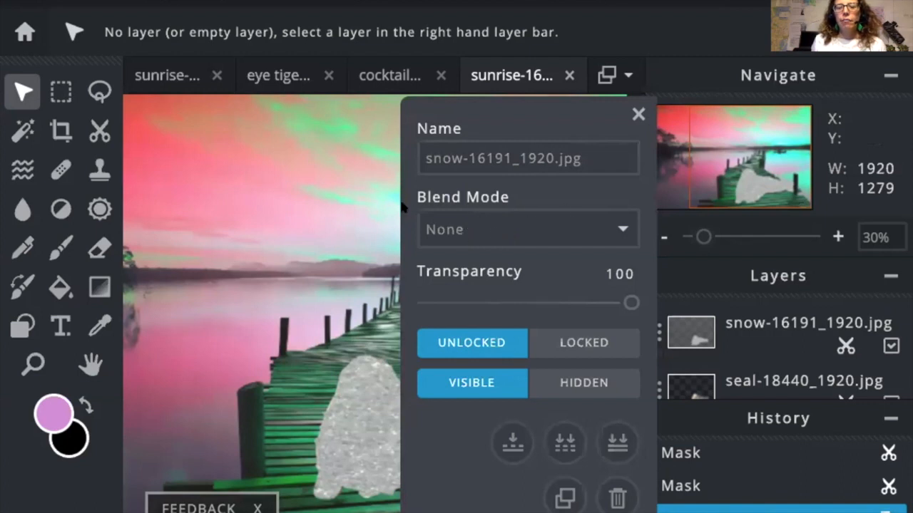
{"action": "left_click", "coordinate": [490, 235]}
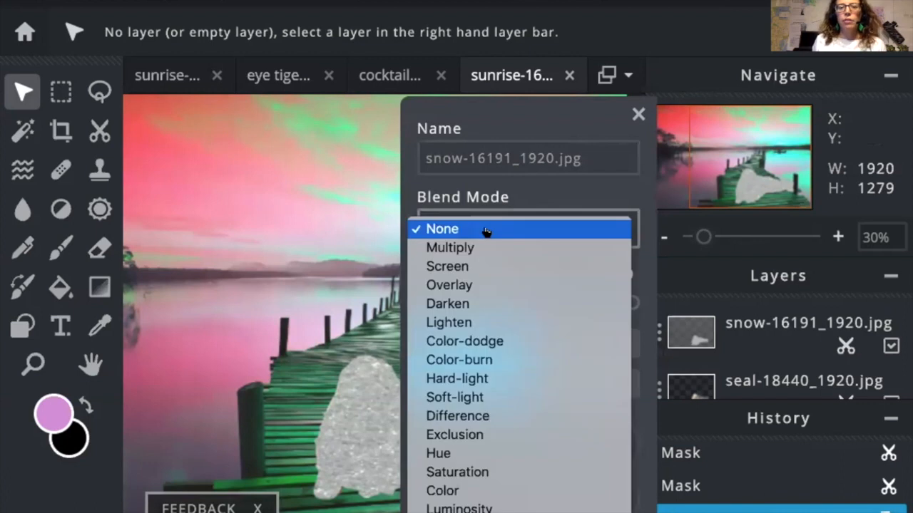
{"action": "left_click", "coordinate": [485, 246]}
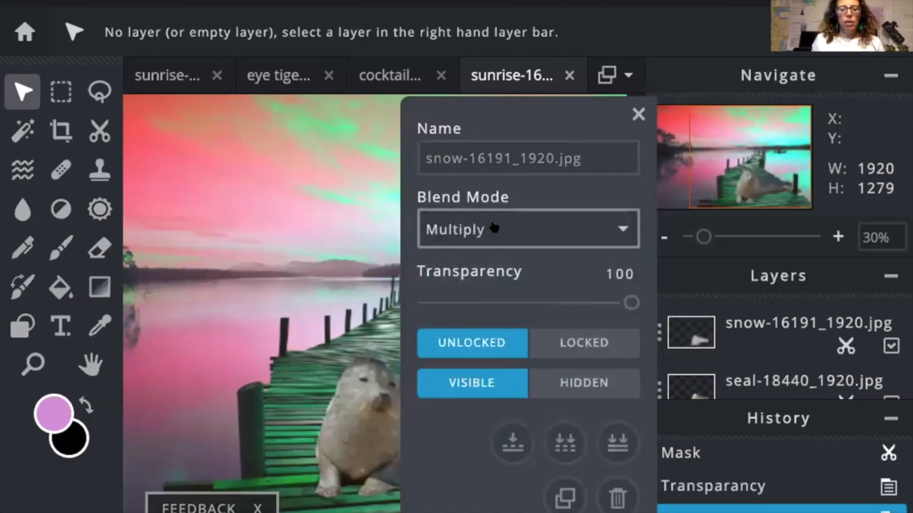
{"action": "left_click", "coordinate": [638, 114]}
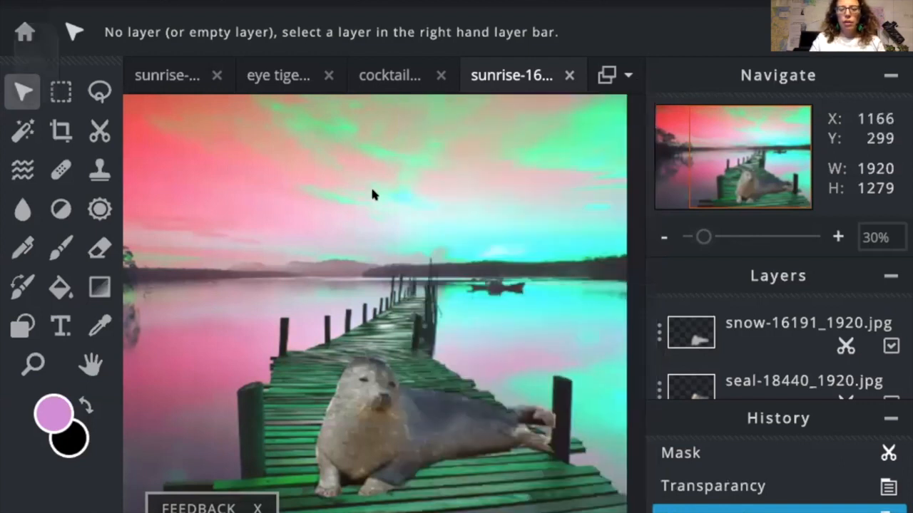
Reopen the snow-16191_1920.jpg layer's settings and try the Screen blend mode over the seal.
{"action": "key", "text": "super+plus"}
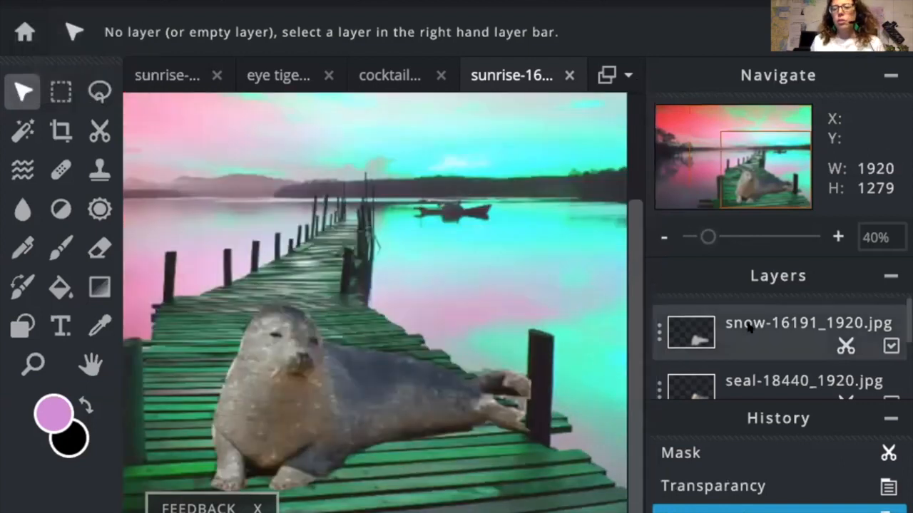
{"action": "left_click", "coordinate": [659, 331]}
{"action": "left_click", "coordinate": [516, 236]}
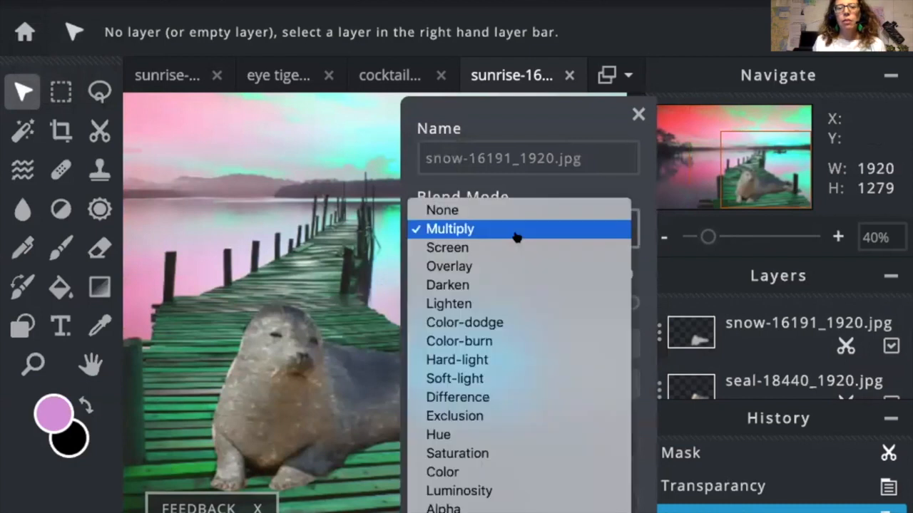
{"action": "left_click", "coordinate": [513, 246]}
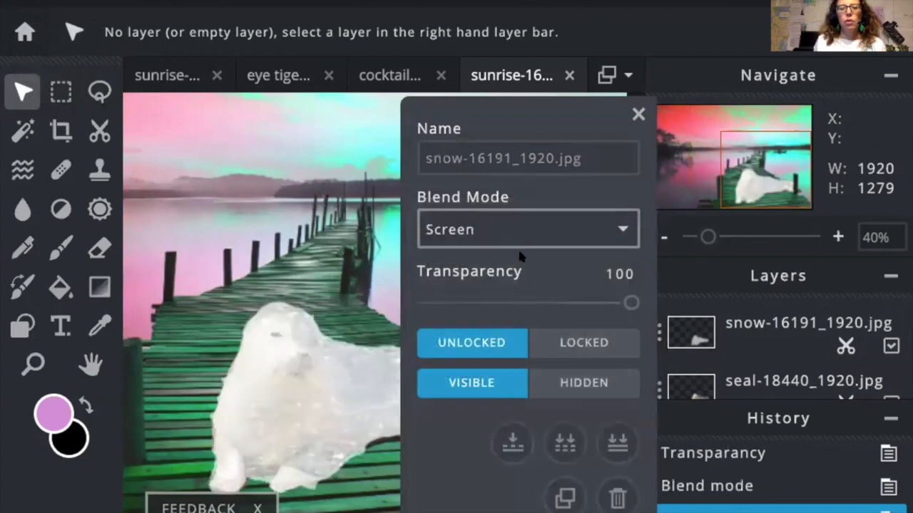
Set the snow layer's blend mode to Overlay, lower its transparency value slightly and close the layer settings.
{"action": "left_click", "coordinate": [525, 223]}
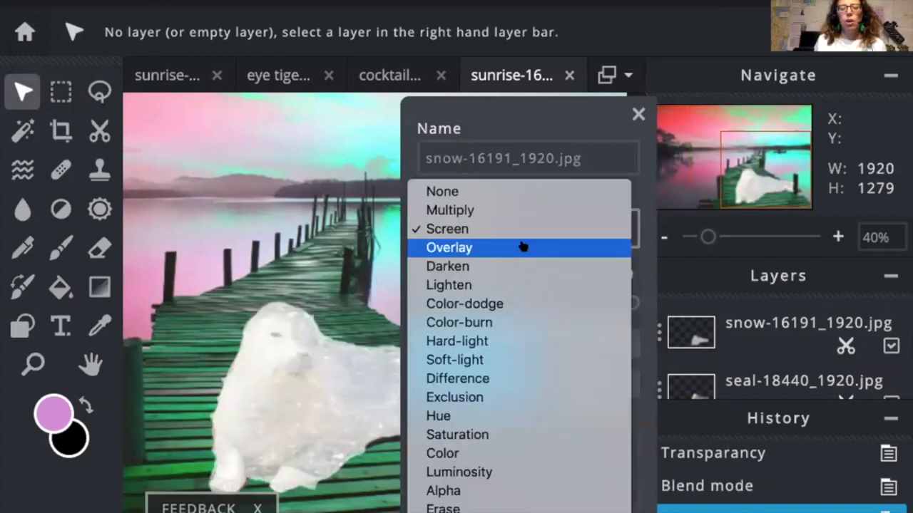
{"action": "left_click", "coordinate": [523, 246]}
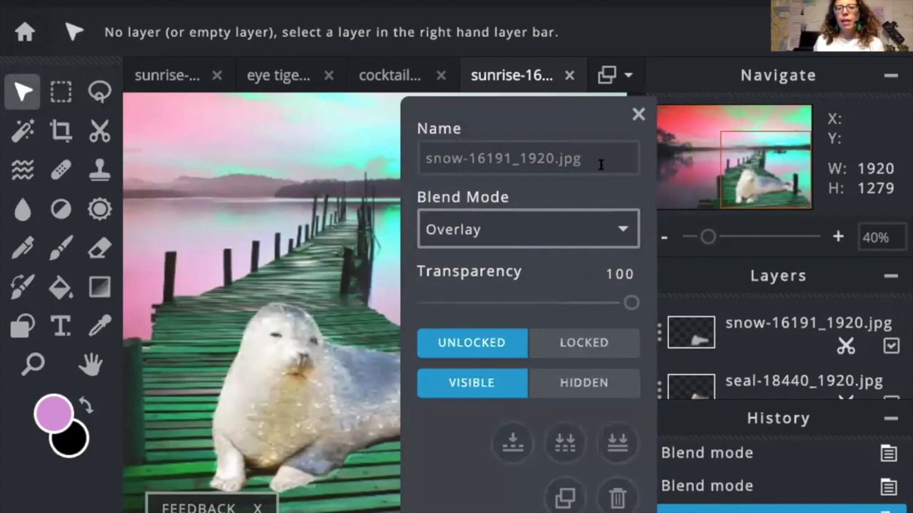
{"action": "left_click_drag", "start_coordinate": [618, 303], "coordinate": [581, 308]}
{"action": "left_click", "coordinate": [639, 114]}
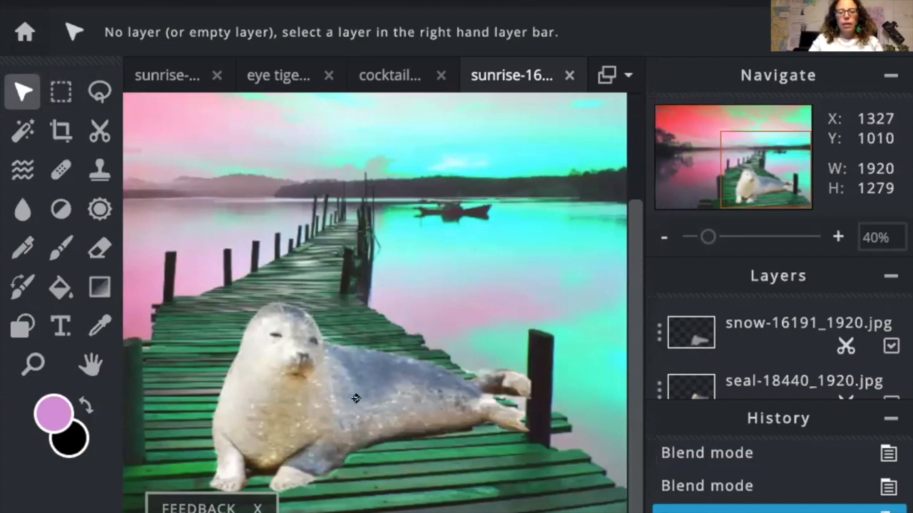
{"action": "key", "text": "super+shift+equal"}
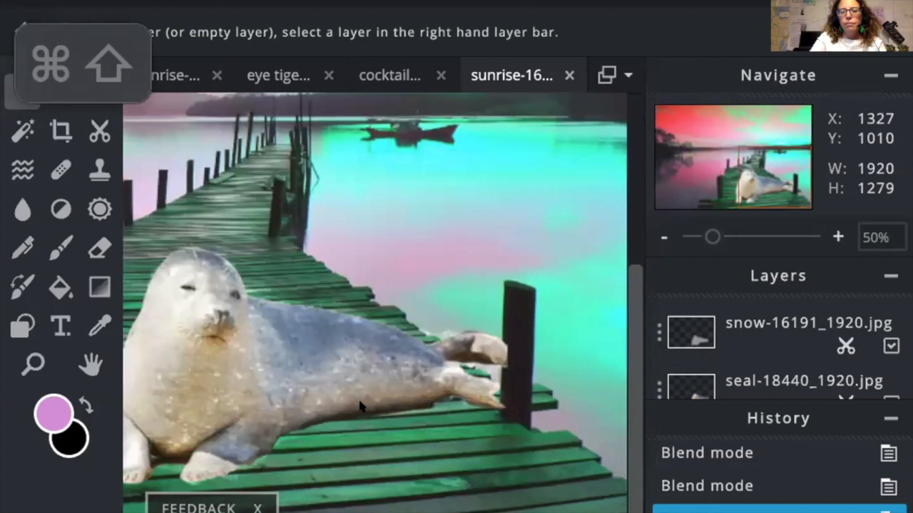
{"action": "key", "text": "super+minus"}
{"action": "key", "text": "super+minus"}
{"action": "key", "text": "super+minus"}
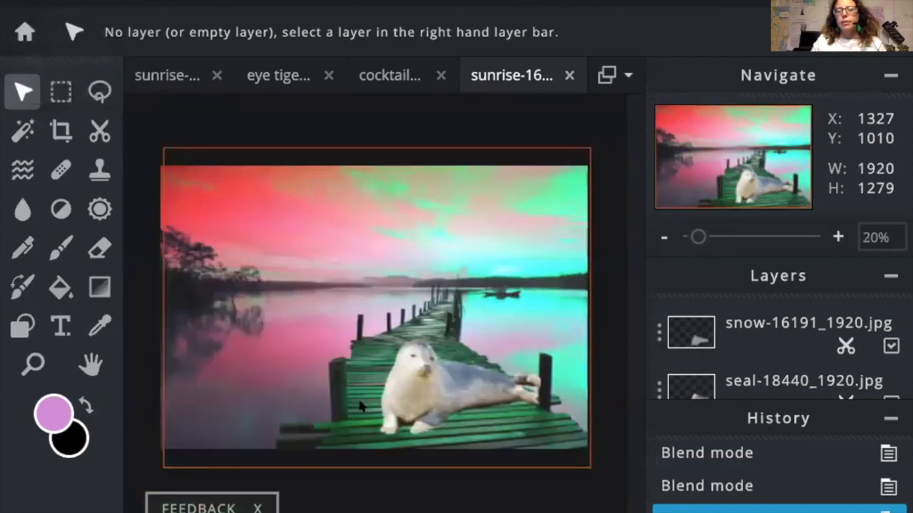